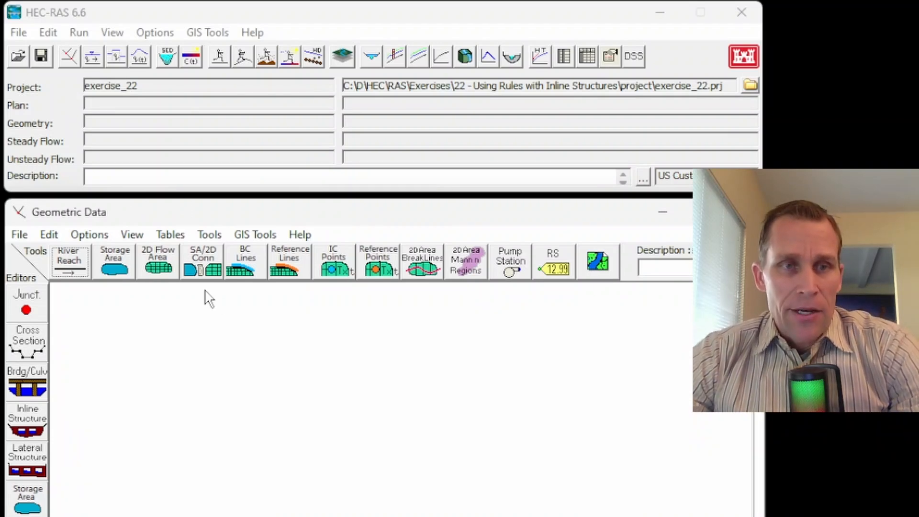
- Open the geometric data editor and draw a river reach from top to bottom of the schematic, about 0.84 long
left_click(48, 32)
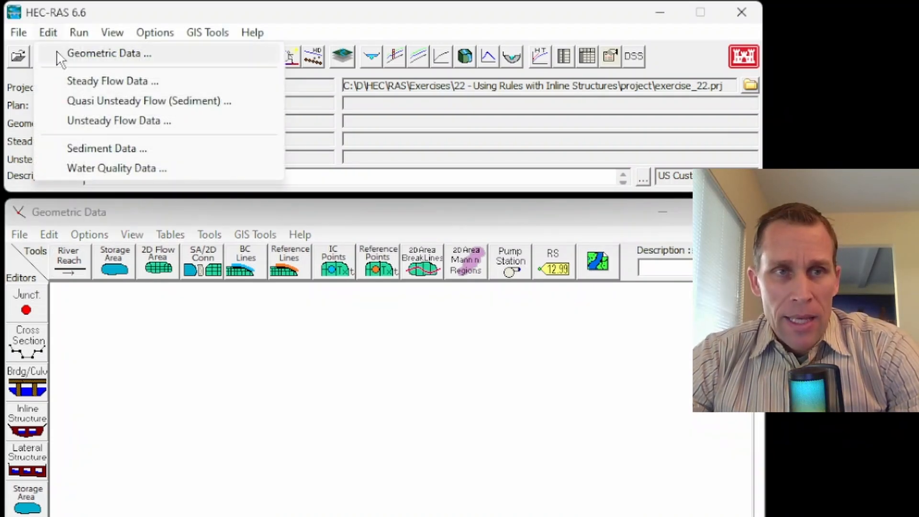
left_click(77, 56)
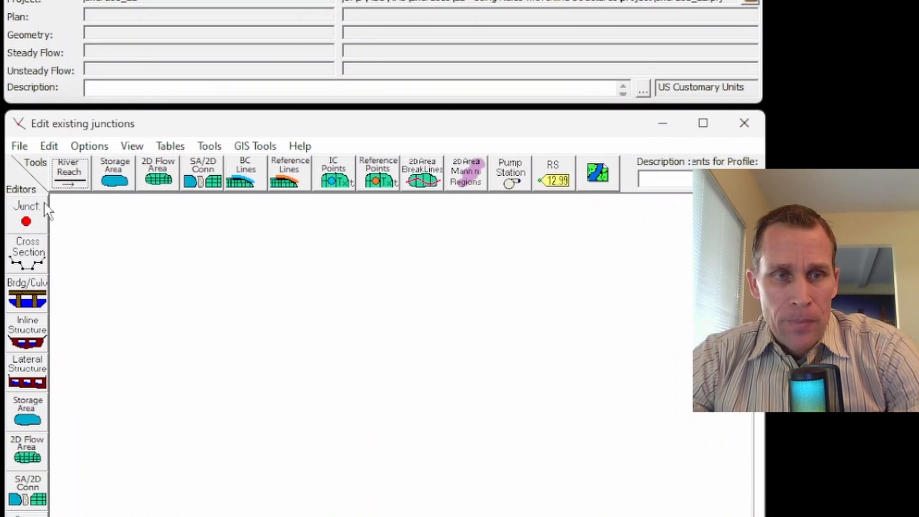
left_click(71, 72)
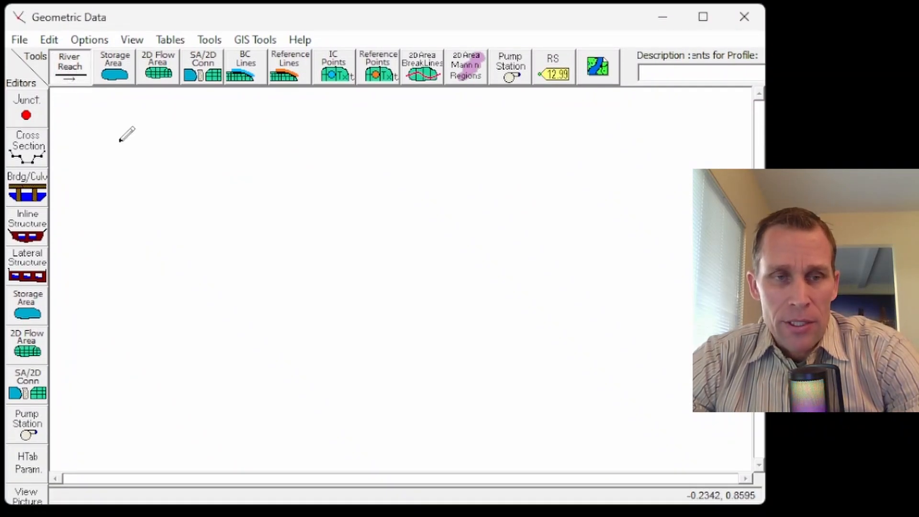
left_click(106, 121)
left_click(106, 164)
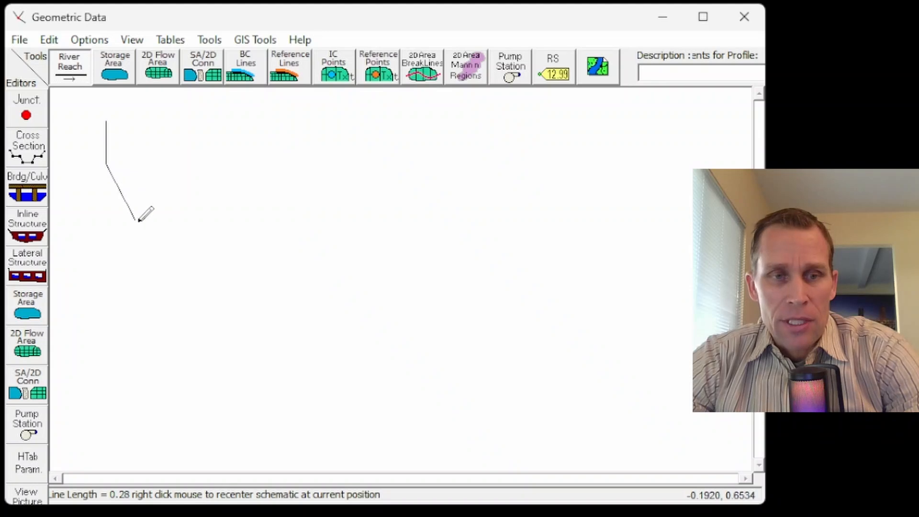
left_click(163, 261)
left_click(177, 323)
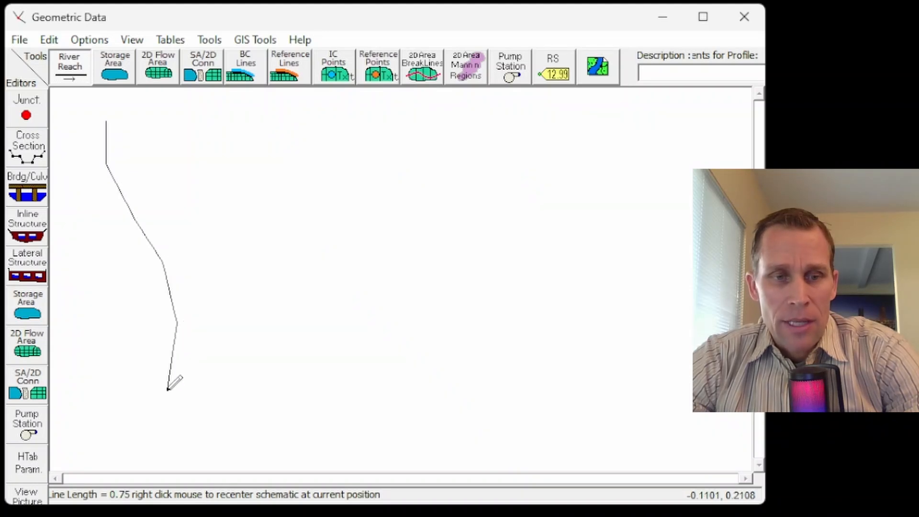
left_click(169, 392)
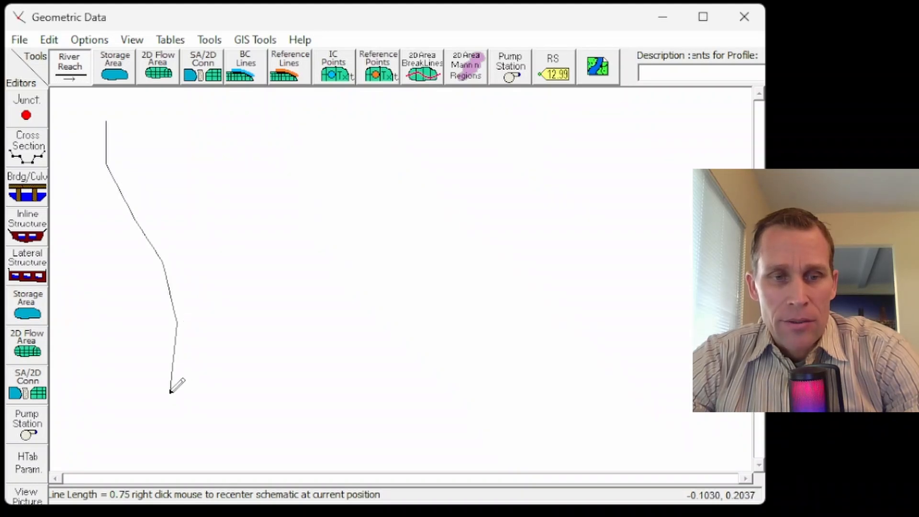
double_click(171, 426)
- Name the drawn river "River A" and its reach "Reach 1"
left_click_drag(616, 147, 305, 122)
type("River A")
key("Tab")
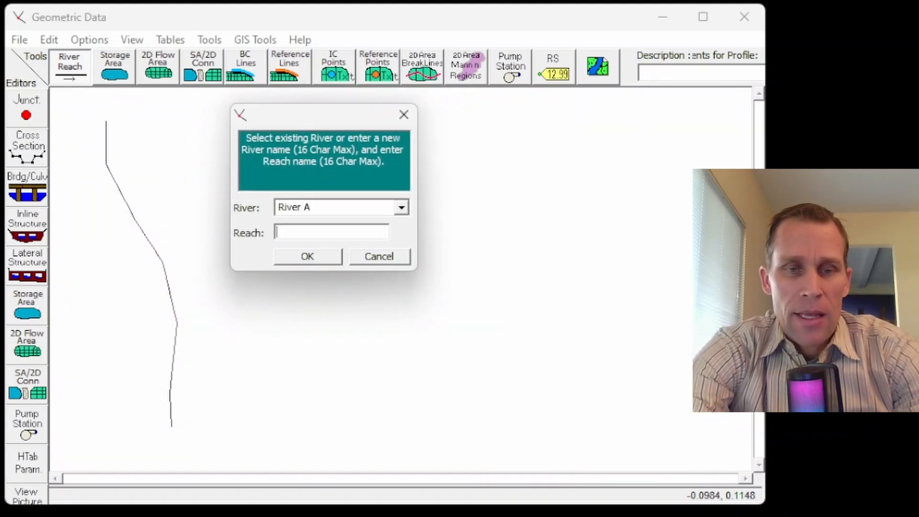
type("Reach 1")
key("Return")
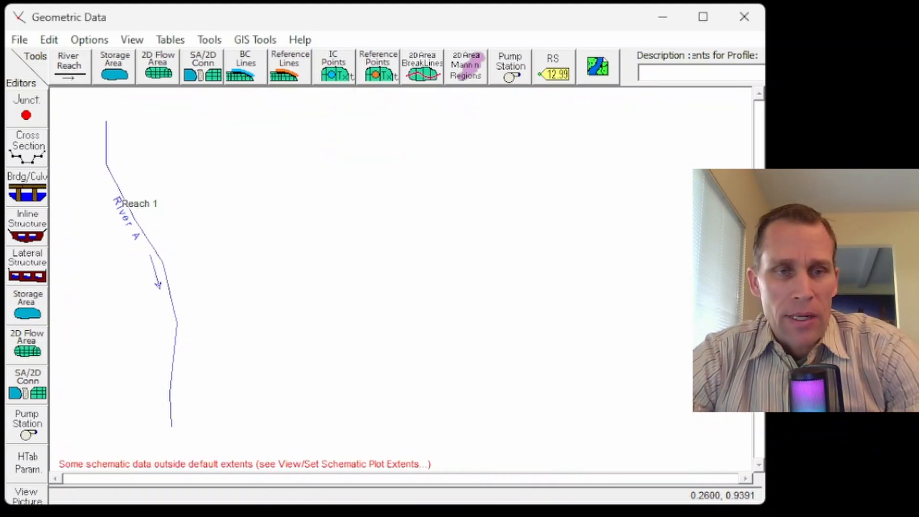
- Open the cross section data for River A, Reach 1 and add a new cross section at river station 0
left_click(32, 153)
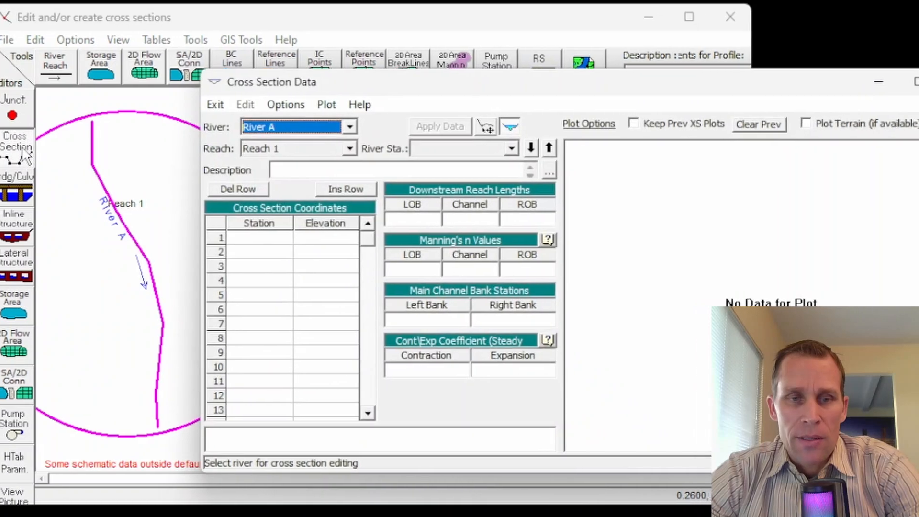
left_click_drag(264, 84, 263, 39)
left_click(286, 60)
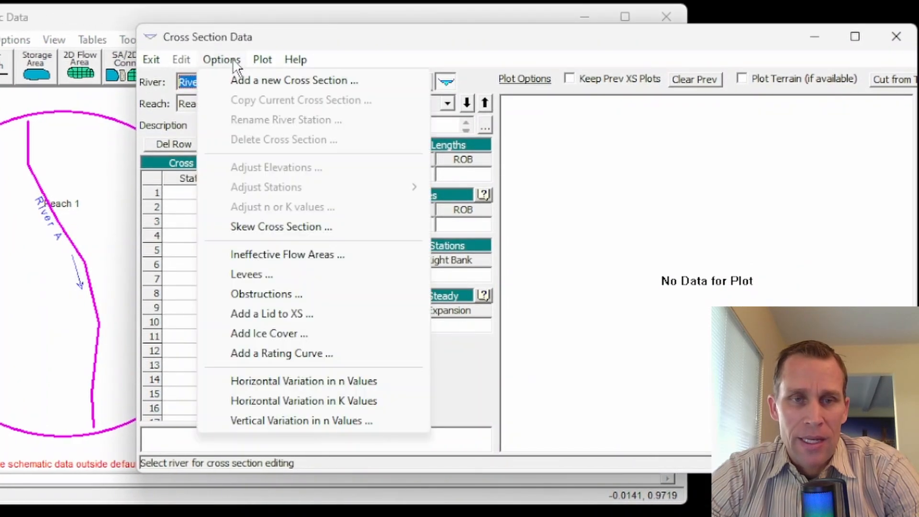
left_click(240, 80)
type("0")
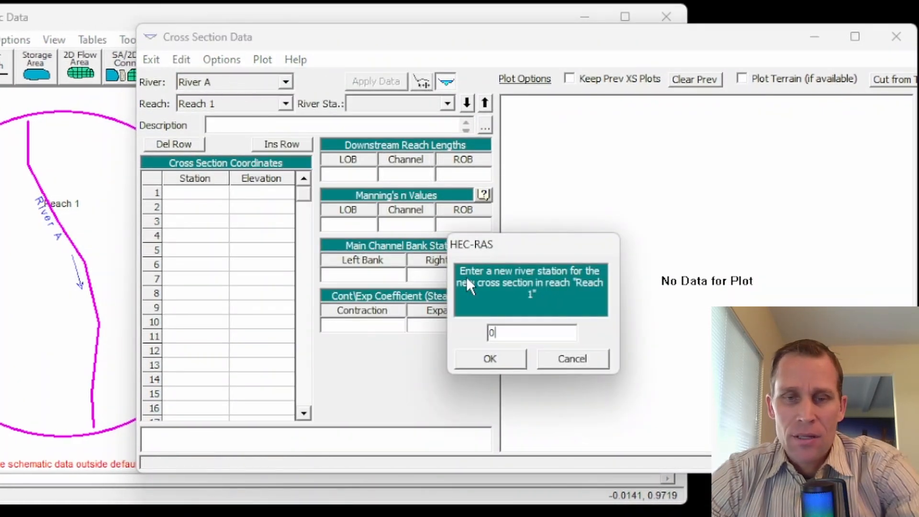
left_click(491, 359)
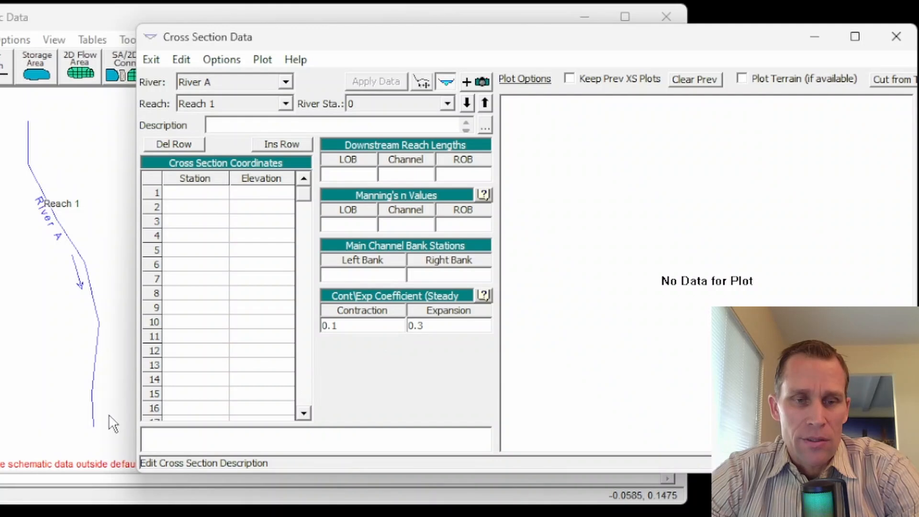
- Paste the station/elevation pairs for the cross section: 0/45, 50/40, 100/40, 150/30, 200/30, 250/40, 300/40, 350/45
left_click_drag(378, 40, 408, 0)
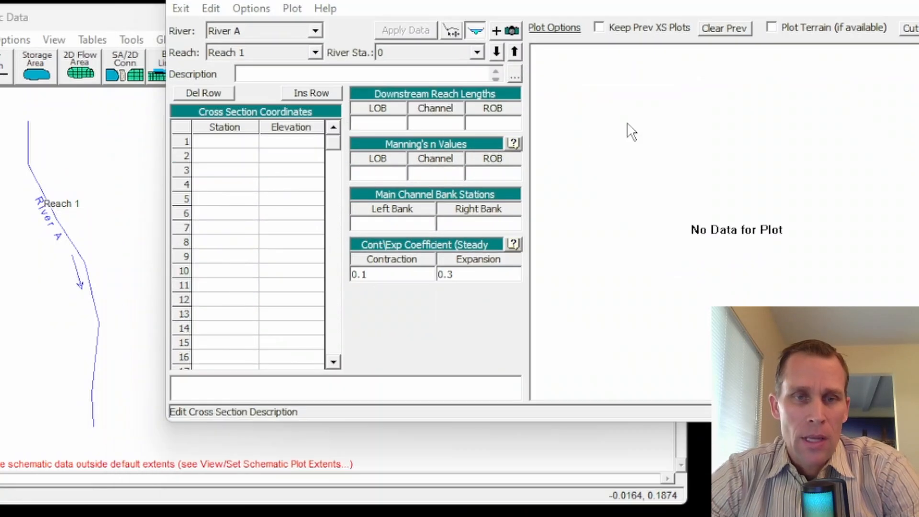
left_click_drag(225, 142, 303, 306)
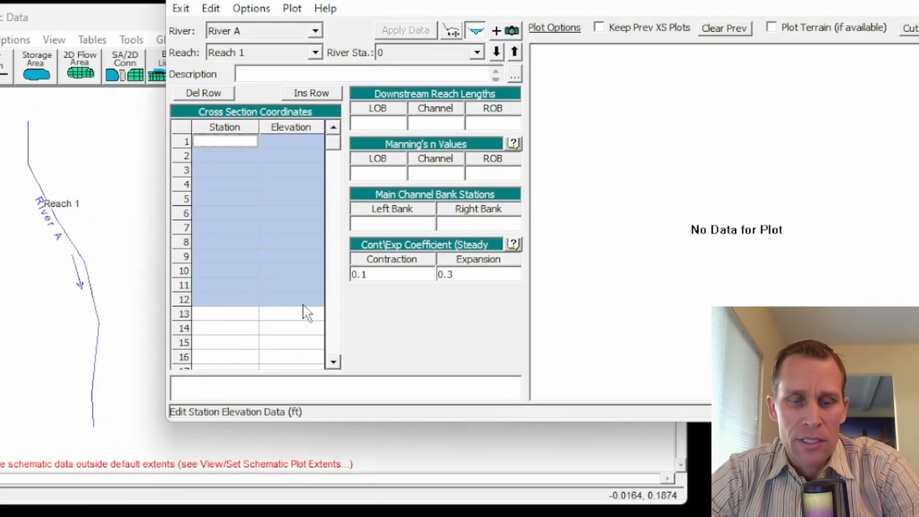
key("ctrl+v")
left_click(221, 156)
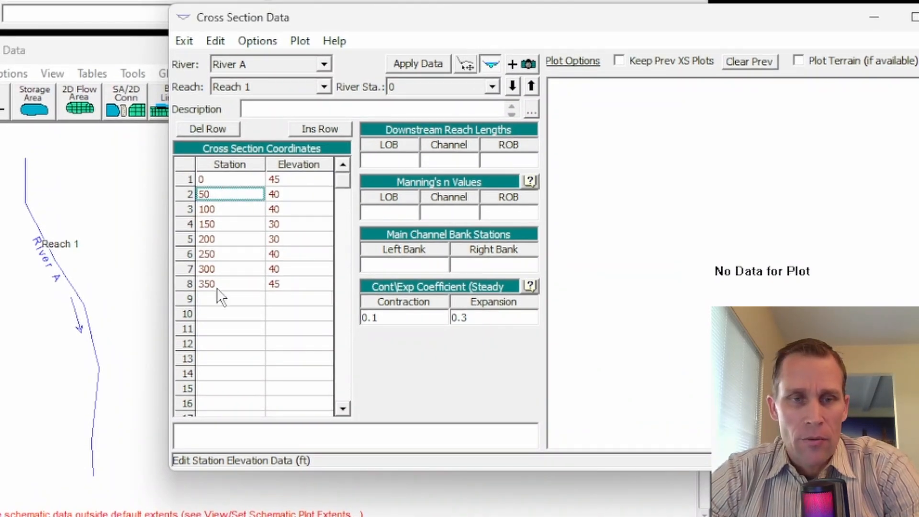
- Set the left overbank, channel and right overbank downstream reach lengths of river station 0 to 0
left_click(393, 161)
type("0")
key("Tab")
type("0")
key("Tab")
type("0")
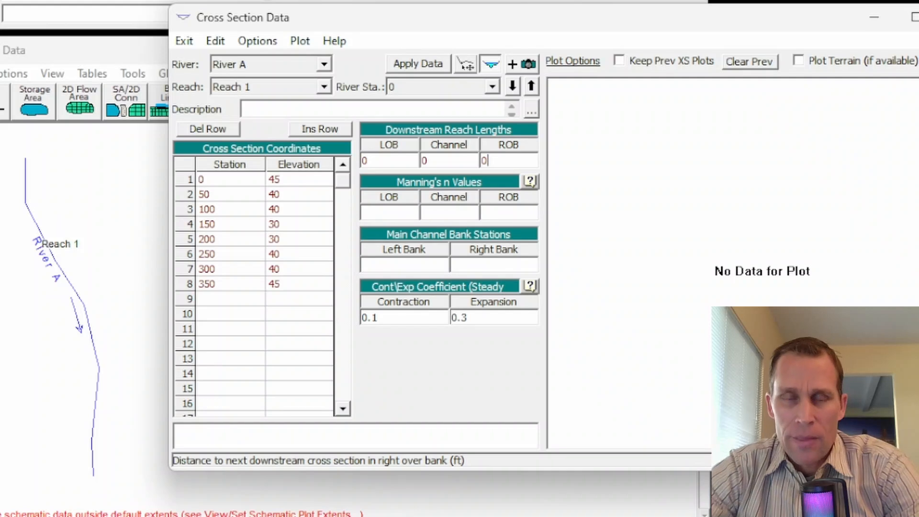
- Set Manning's n for river station 0 to 0.05 for both overbanks and 0.03 for the channel
key("Tab")
type("0.05")
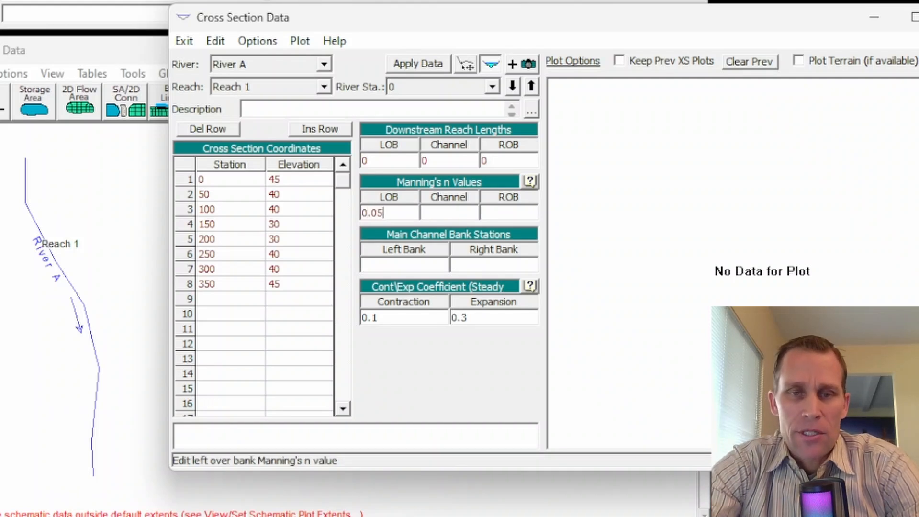
key("Tab")
type("0.03")
key("Tab")
type("0")
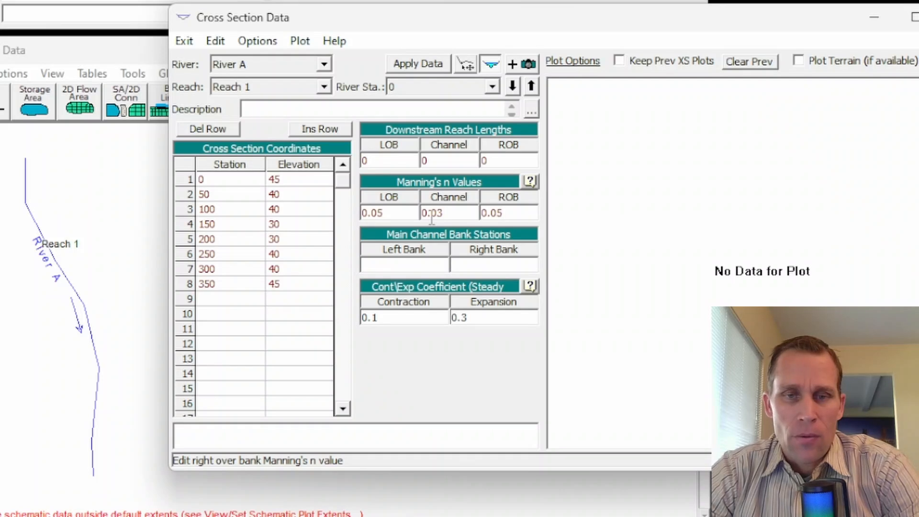
- Set the main channel bank stations to 100 left and 250 right, and apply the cross section data
left_click(411, 266)
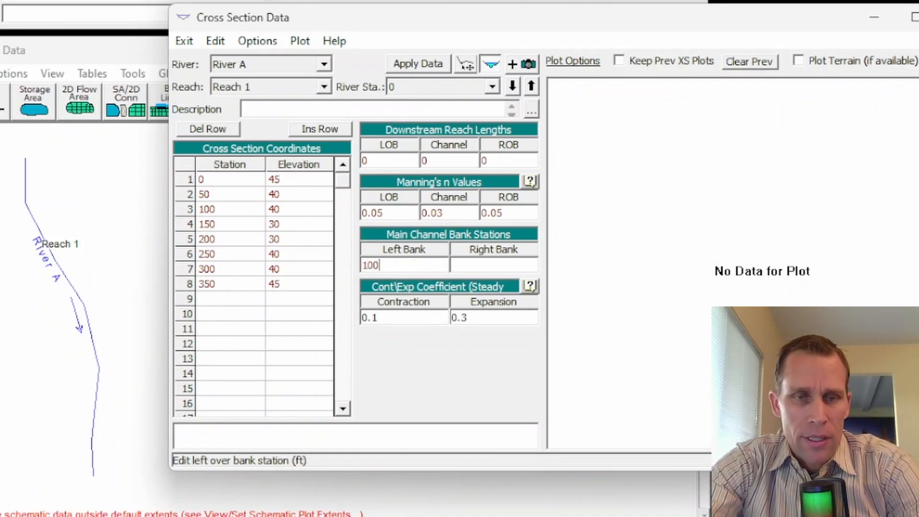
key("Tab")
key("Tab")
key("shift+Tab")
type("2")
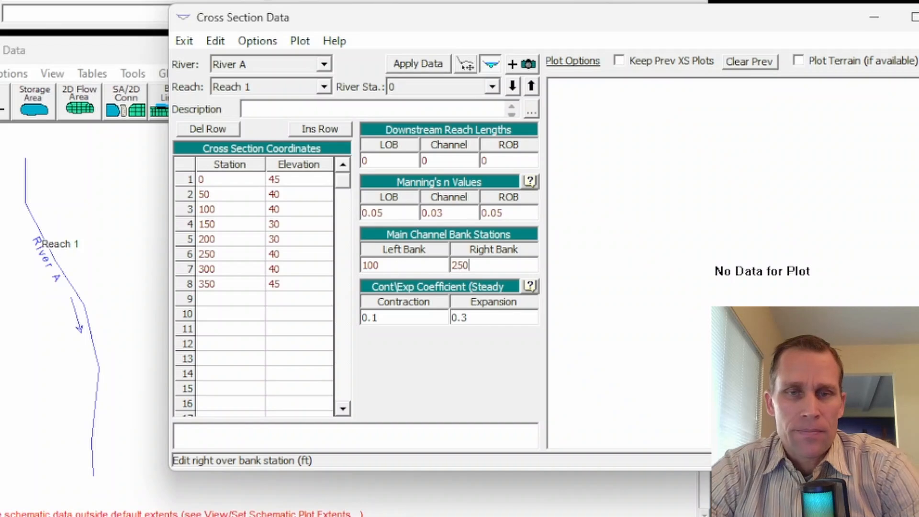
left_click(424, 61)
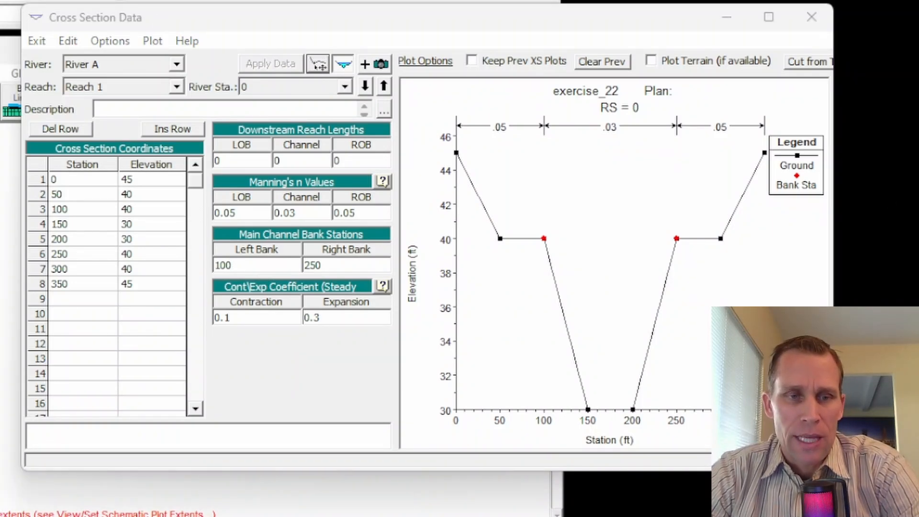
- Copy the river station 0 cross section to river station 1000 in the same reach
left_click(108, 41)
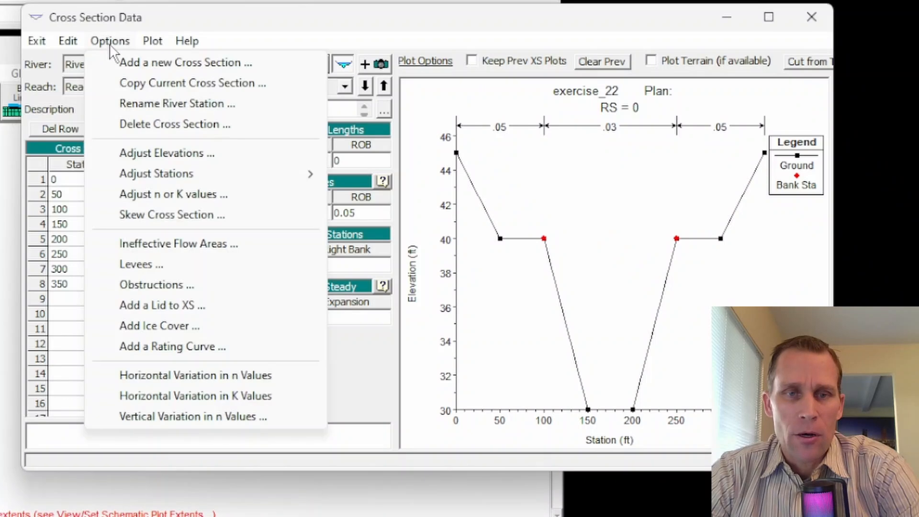
left_click(152, 83)
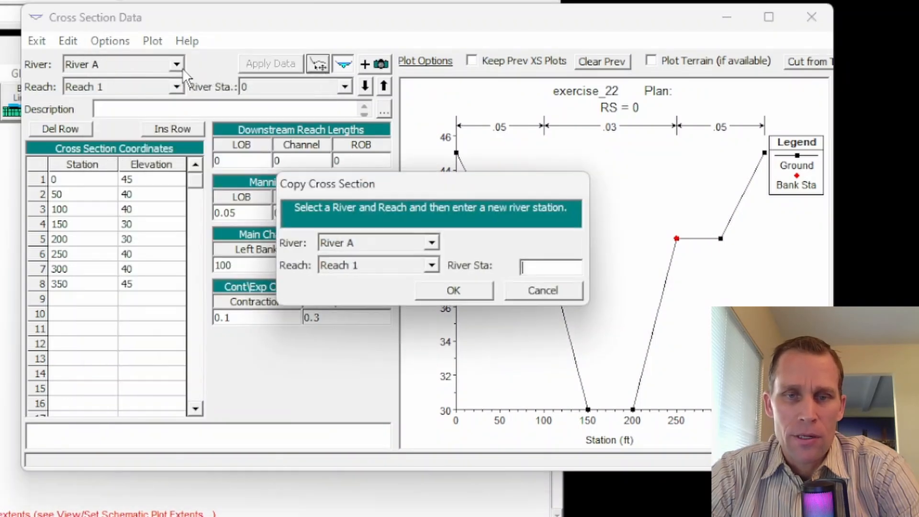
type("1000")
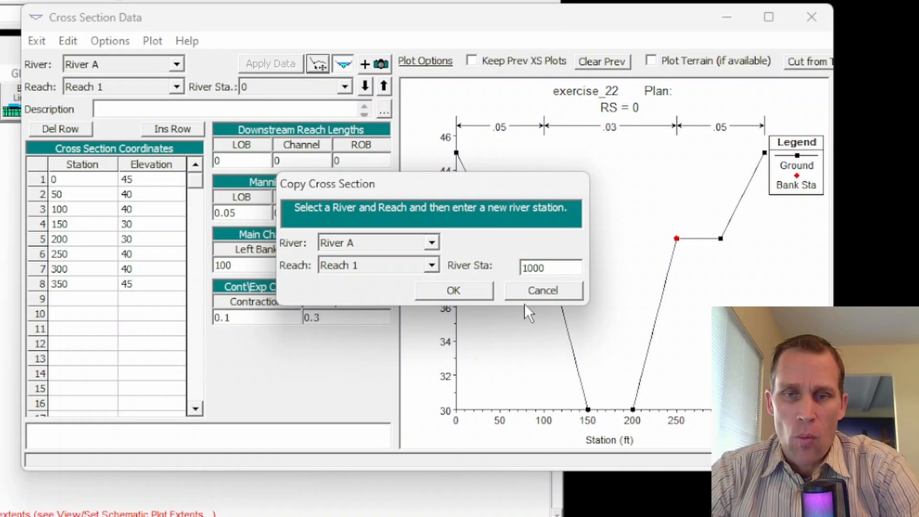
left_click(473, 288)
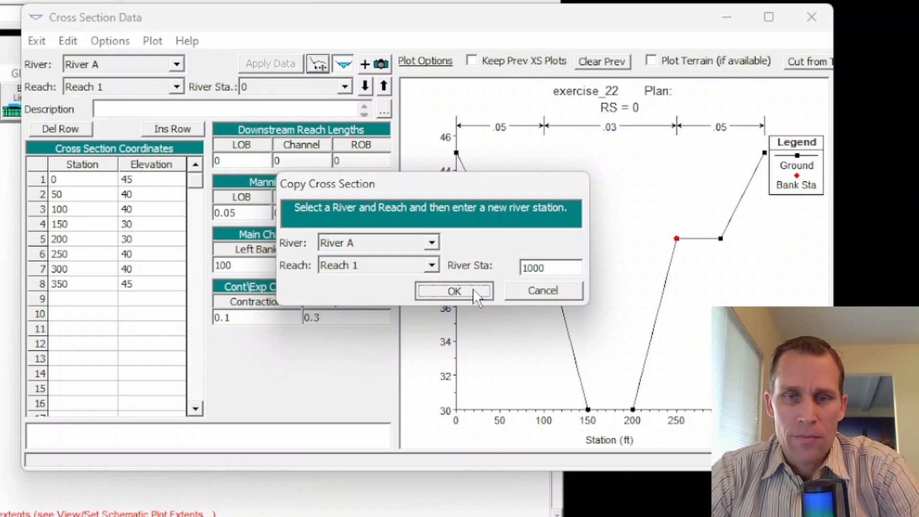
- Set all three downstream reach lengths of river station 1000 to 1000 ft
left_click(257, 165)
type("1000")
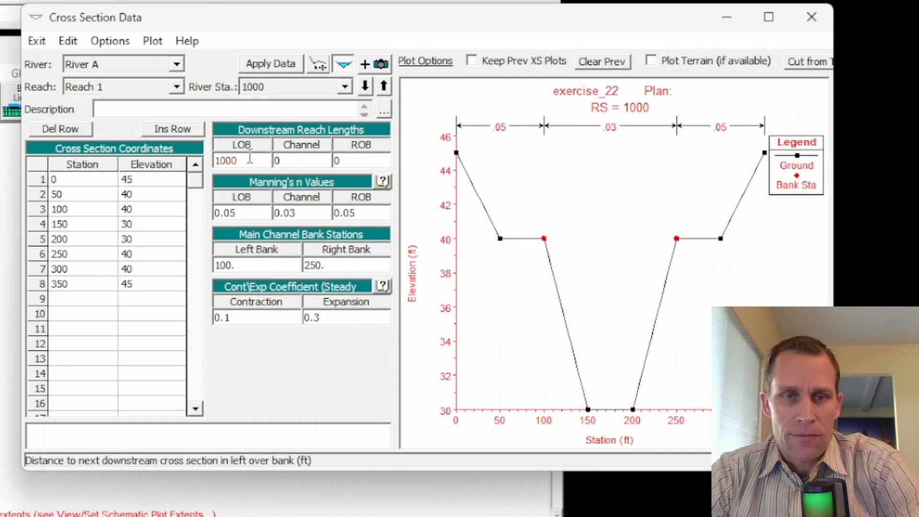
double_click(249, 158)
key("Tab")
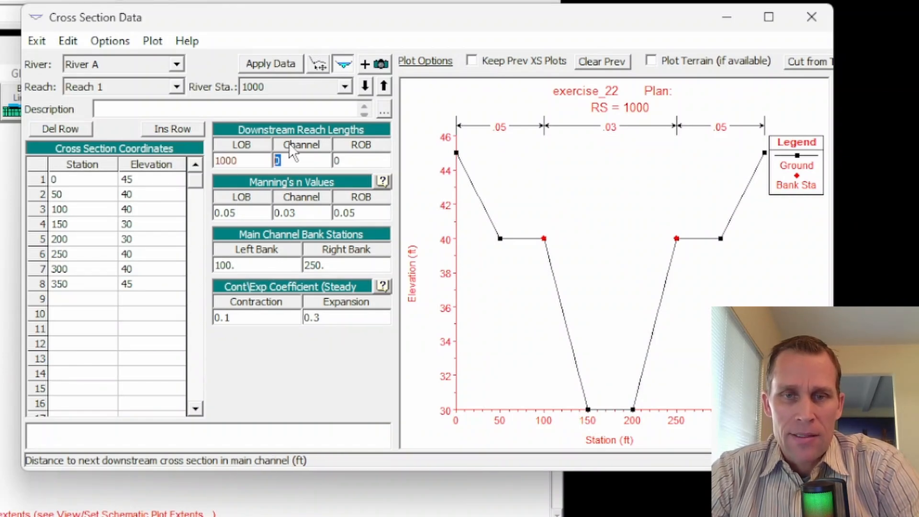
key("ctrl+v")
key("Tab")
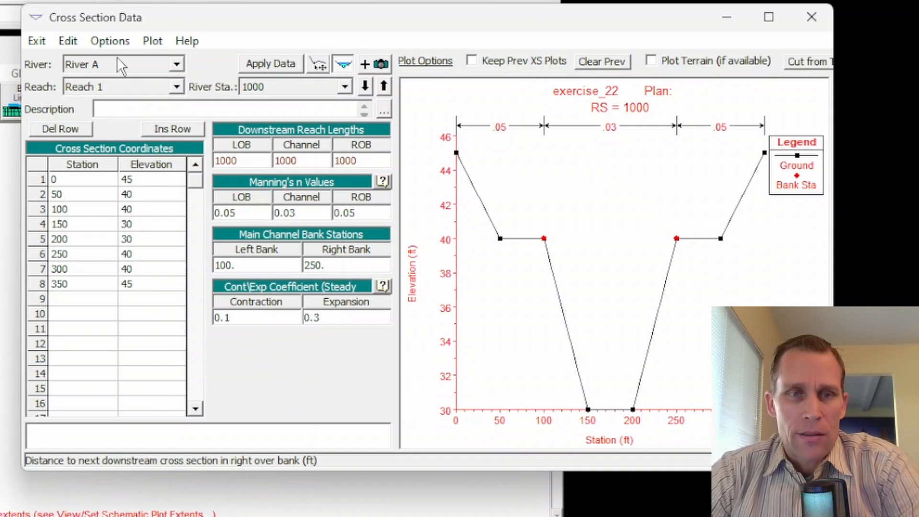
- Raise all elevations of the river station 1000 cross section by 2 ft and apply the data
left_click(113, 42)
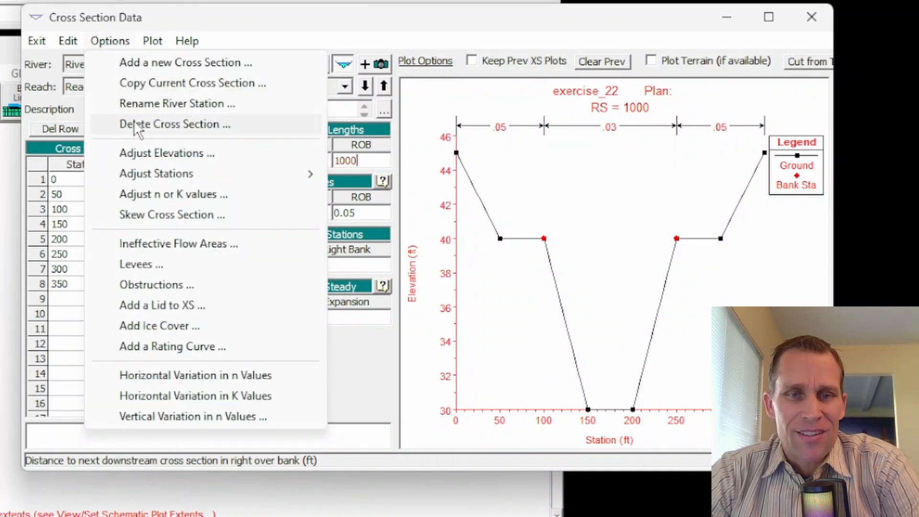
left_click(144, 154)
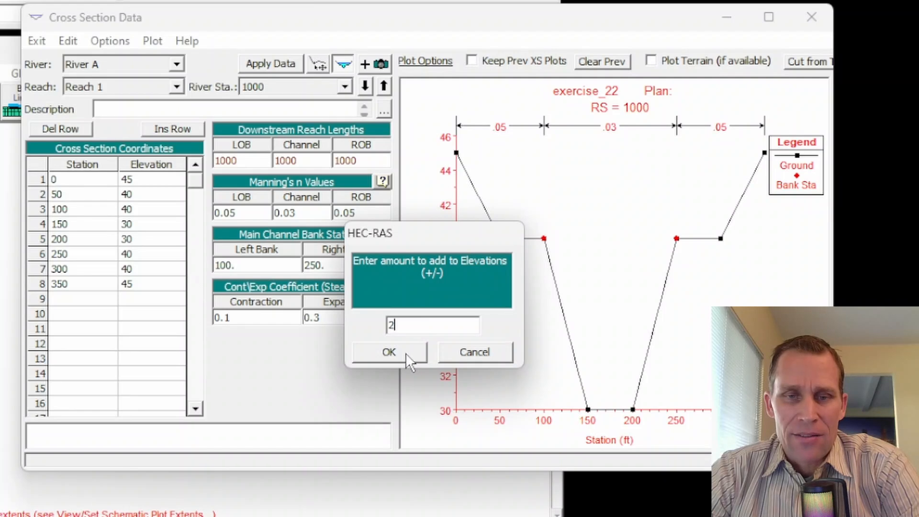
left_click(405, 352)
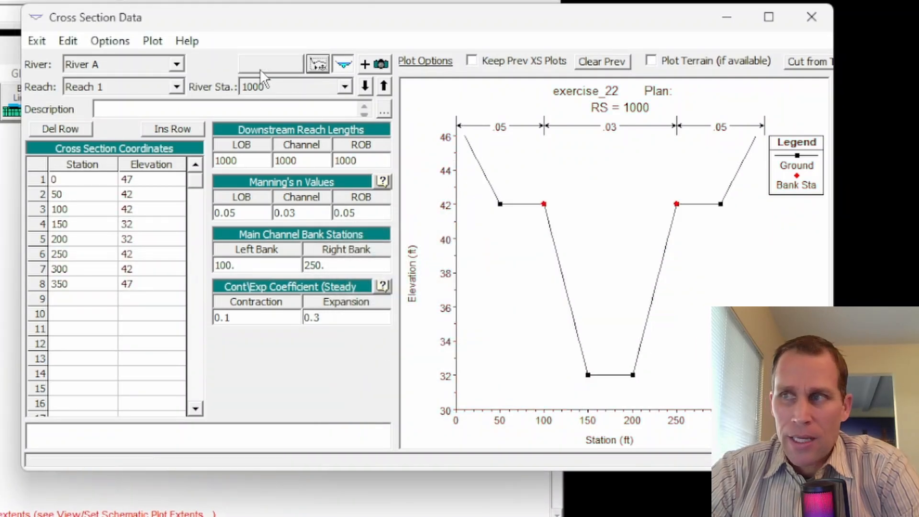
- Copy the river station 1000 cross section to river station 5000 in the same reach
left_click(113, 41)
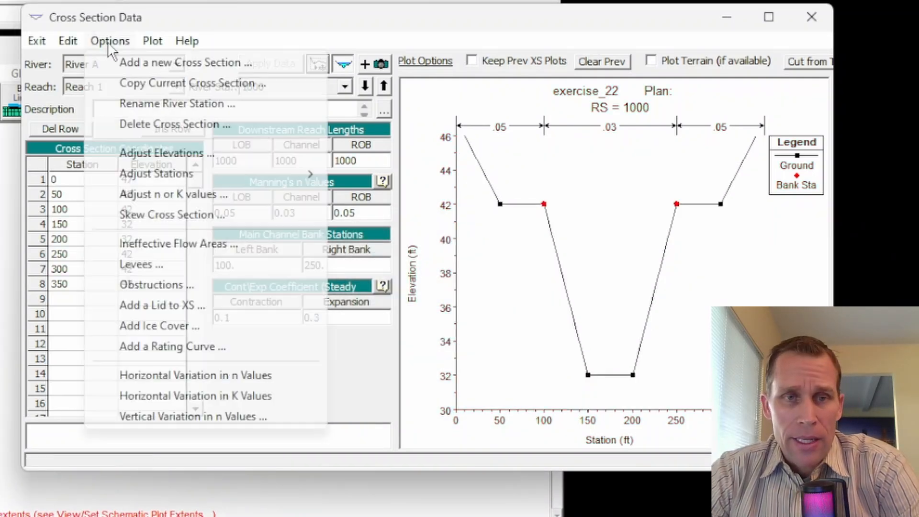
left_click(139, 84)
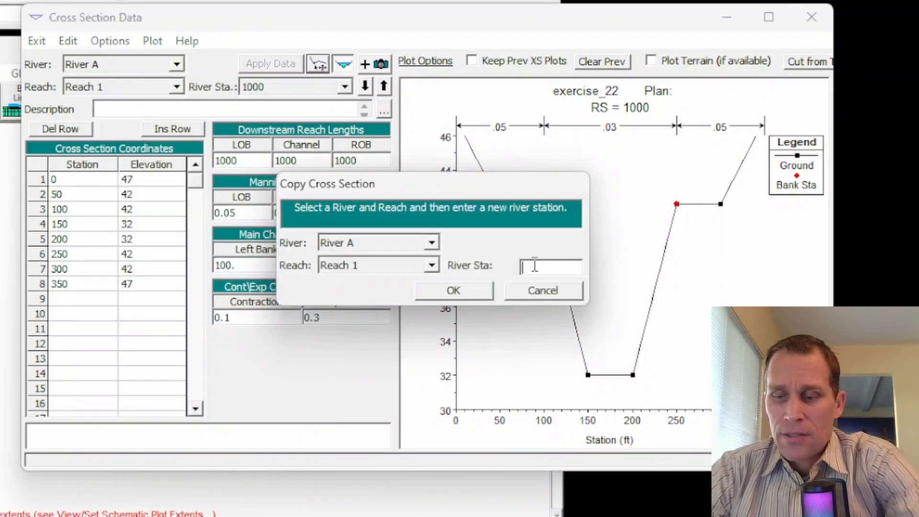
left_click(481, 289)
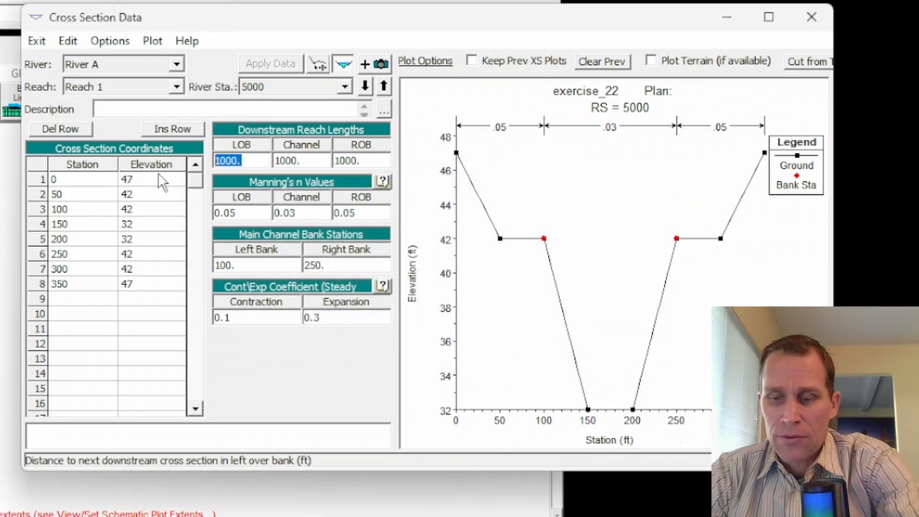
- Set all three downstream reach lengths of river station 5000 to 4000 ft
type("4000")
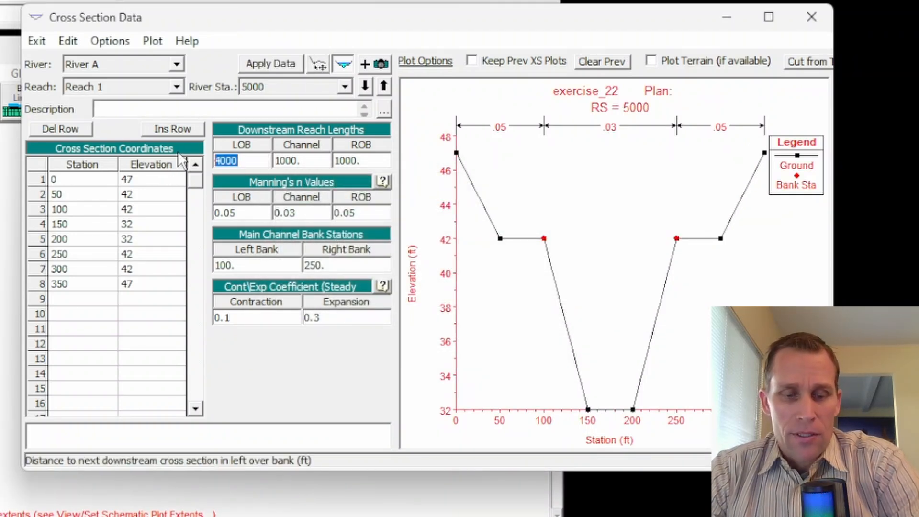
key("Tab")
type("4000")
key("Tab")
type("4000")
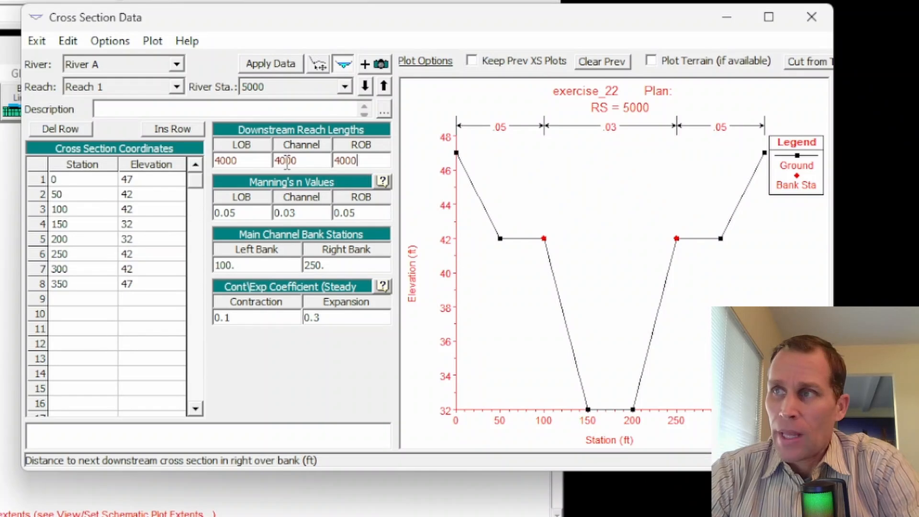
- Raise all elevations of the river station 5000 cross section by 8 ft and apply the data
left_click(112, 42)
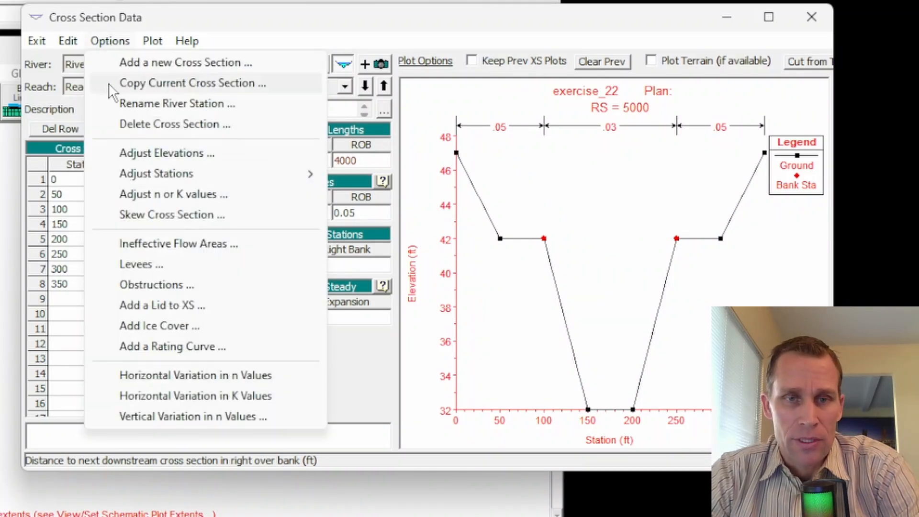
left_click(175, 153)
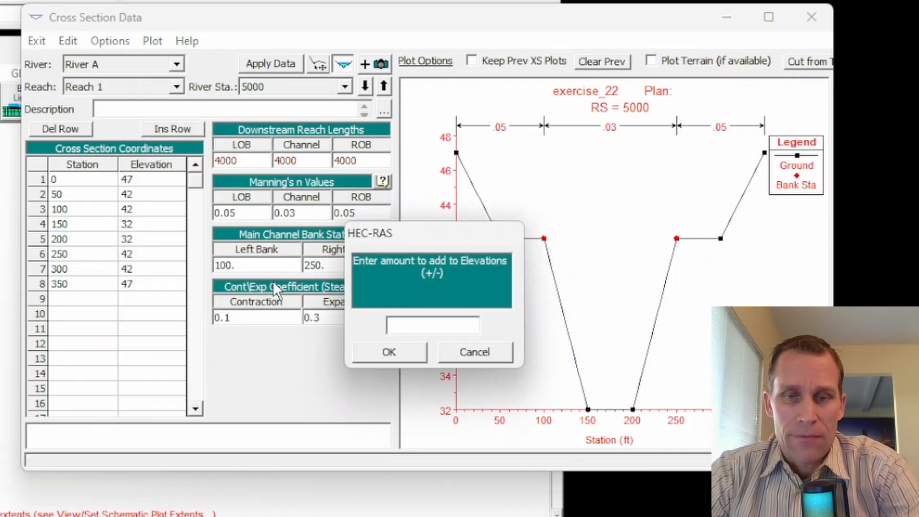
left_click(383, 355)
left_click(253, 66)
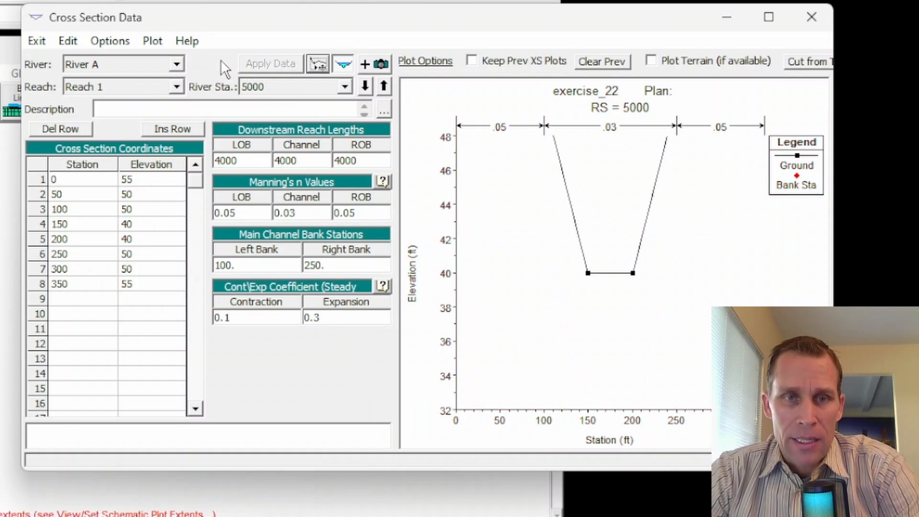
- Review the profile plot of River A Reach 1, and close both the plot and the cross section editor
left_click(148, 42)
left_click(180, 82)
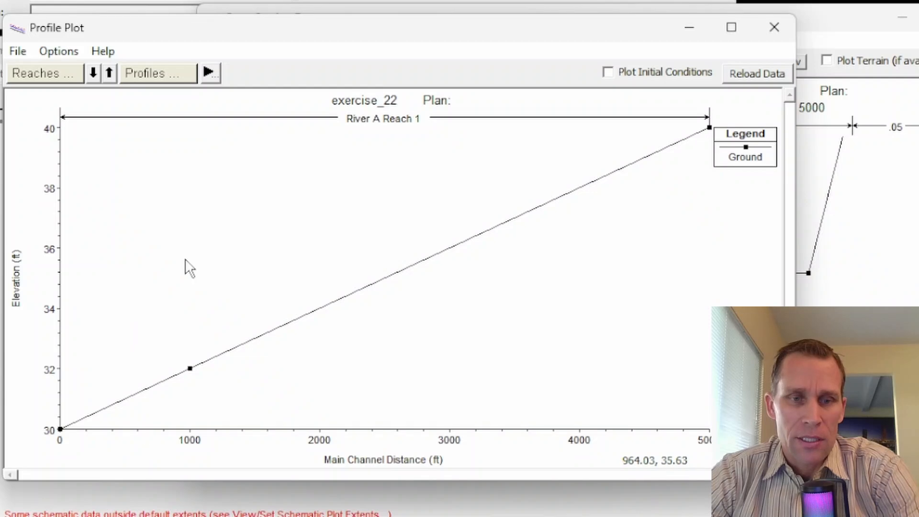
left_click(784, 28)
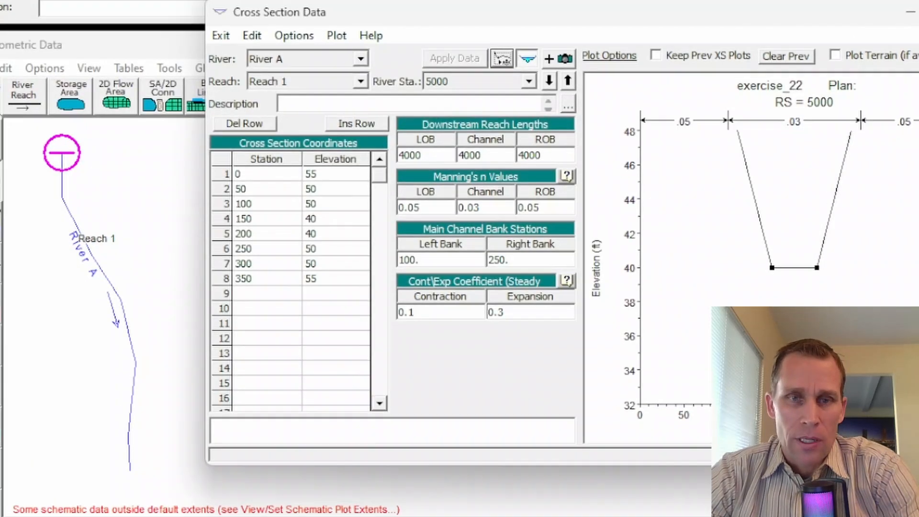
left_click(918, 17)
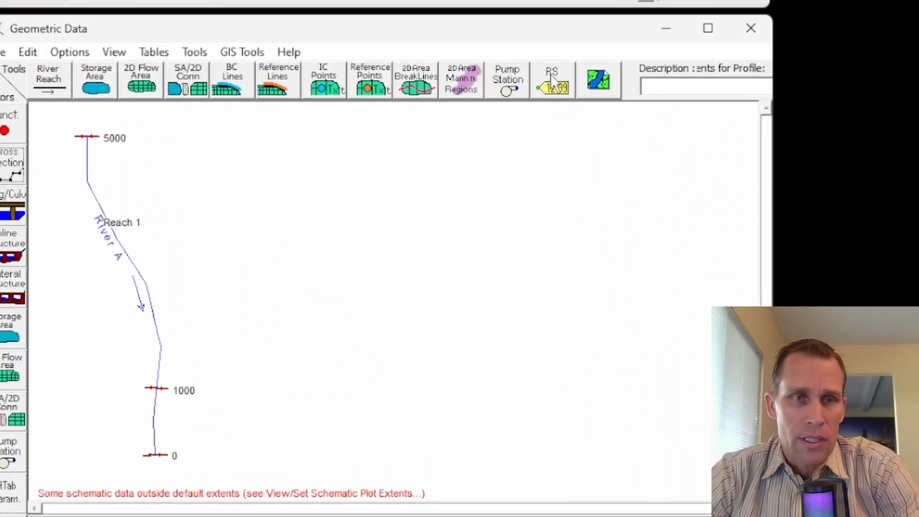
- Set up cross section interpolation within River A Reach 1 from upstream river station 5000 to downstream river station 0
left_click(215, 38)
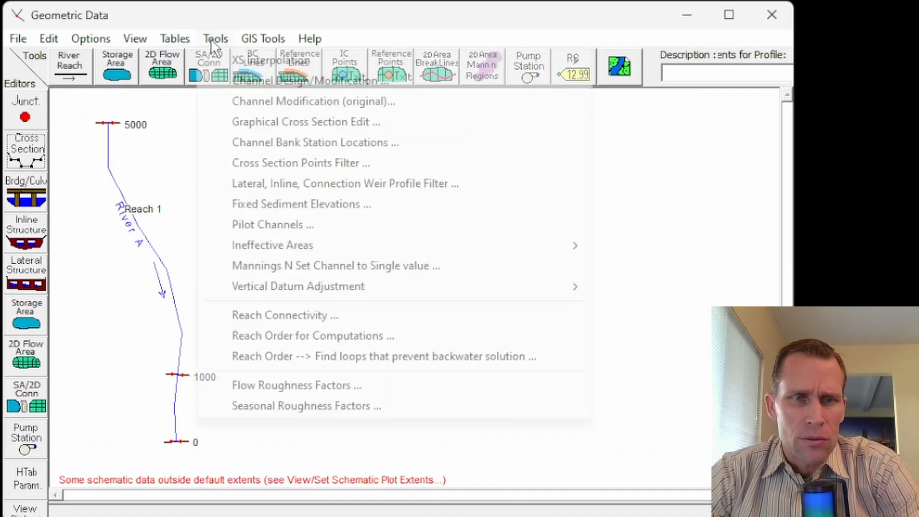
mouse_move(274, 60)
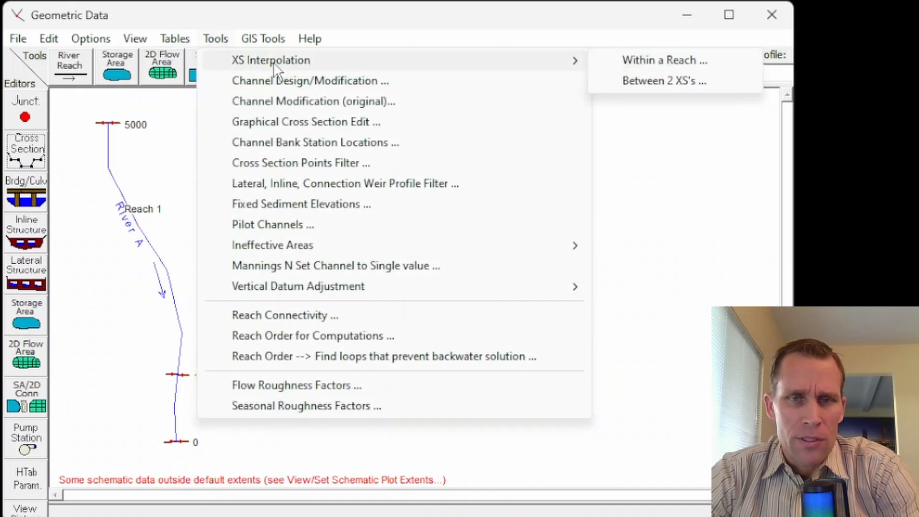
left_click(648, 60)
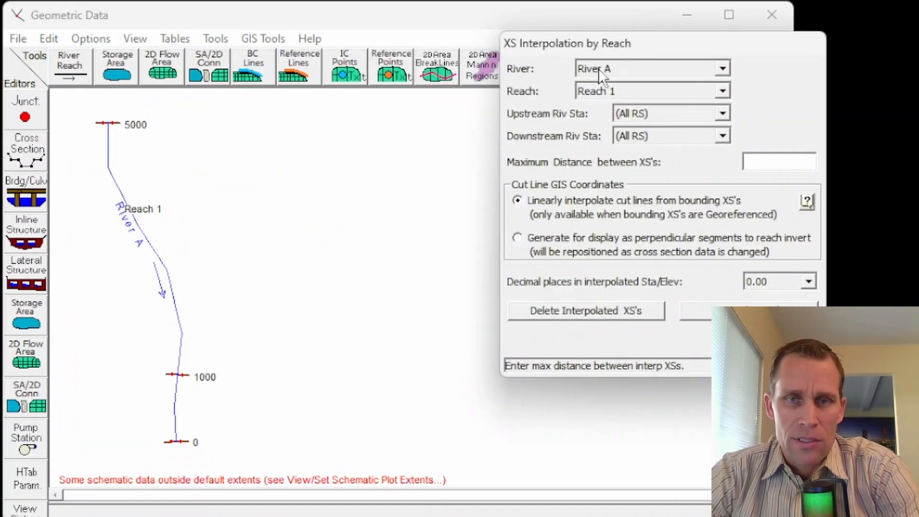
left_click_drag(631, 53, 361, 52)
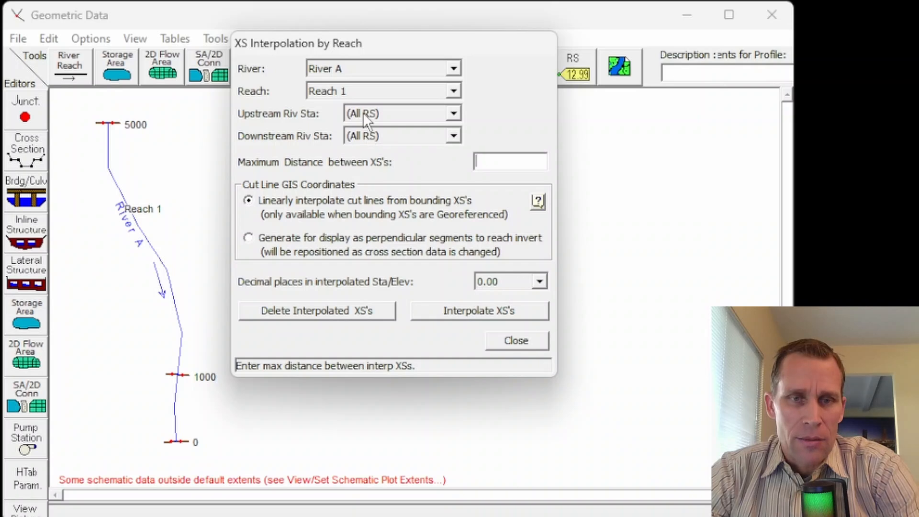
left_click(454, 114)
left_click(411, 139)
left_click(439, 139)
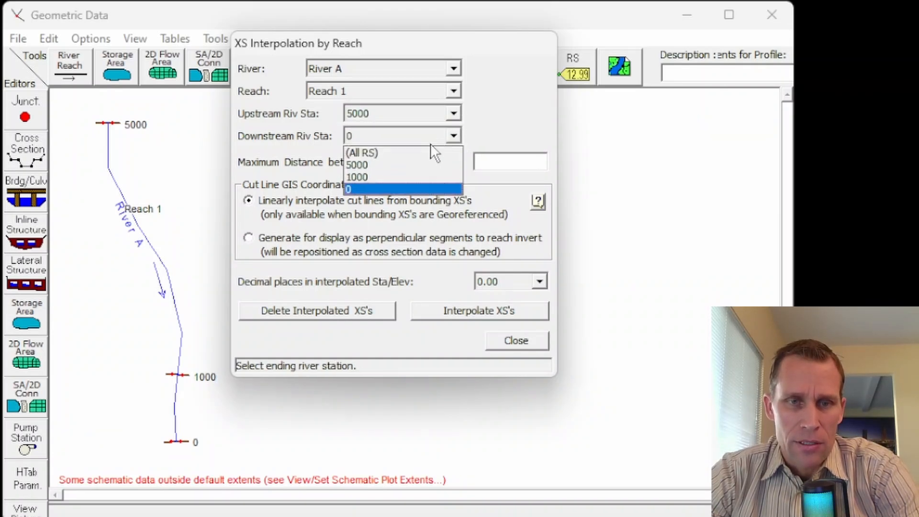
left_click(411, 188)
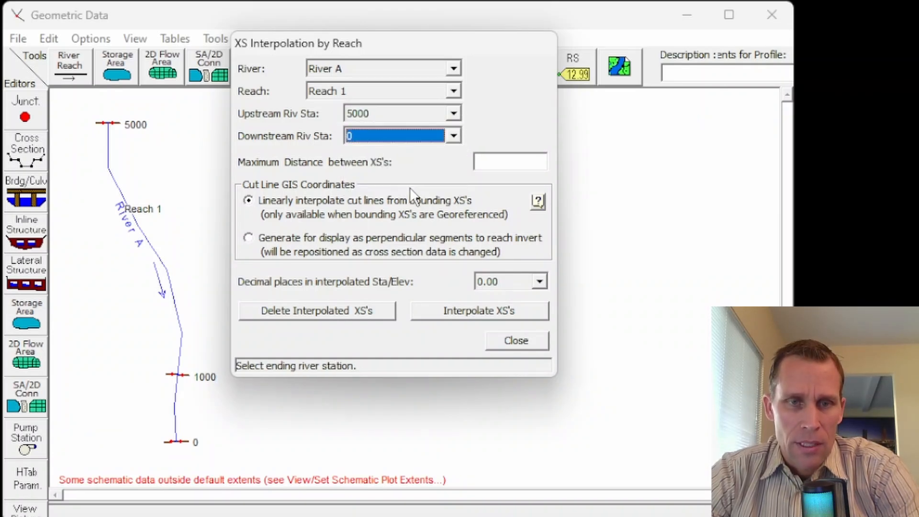
- Interpolate the cross sections with a maximum distance of 500 ft between them and close the interpolation dialog
left_click(475, 162)
type("500")
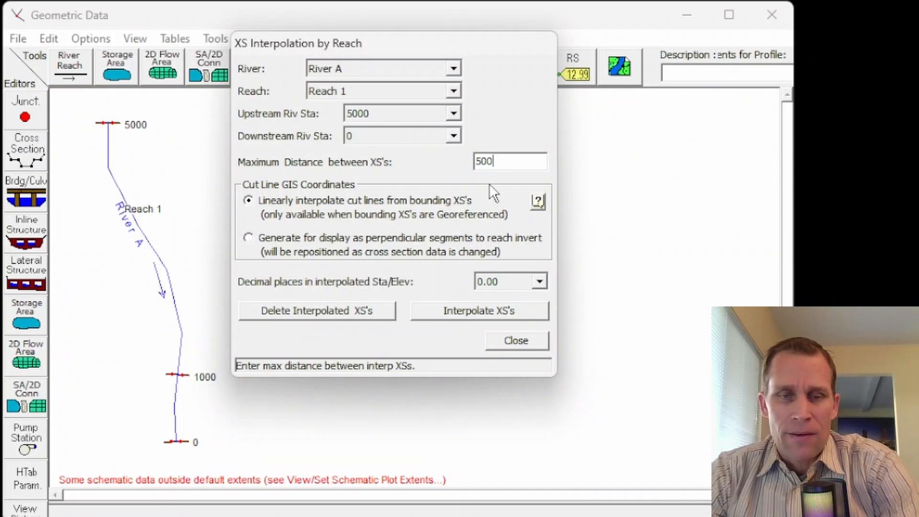
left_click(467, 312)
left_click(516, 341)
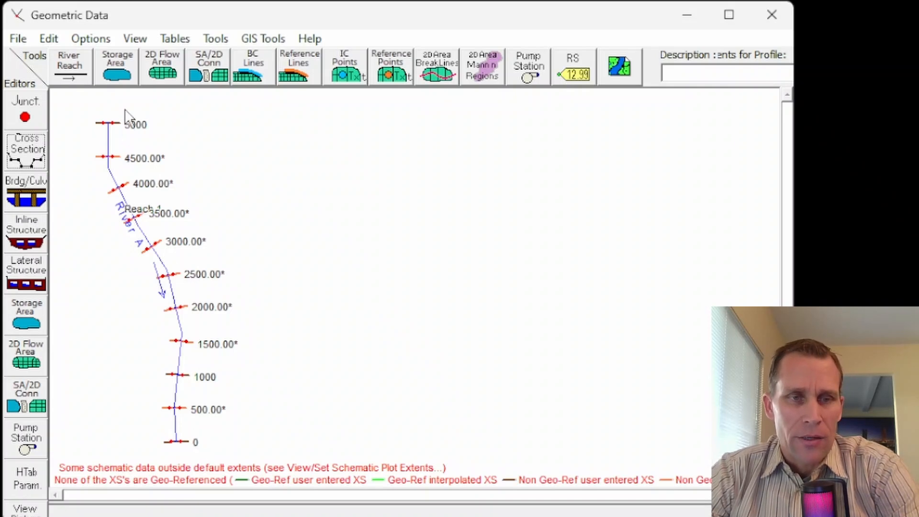
- Save the geometry data in the project folder with the title "base"
left_click(17, 38)
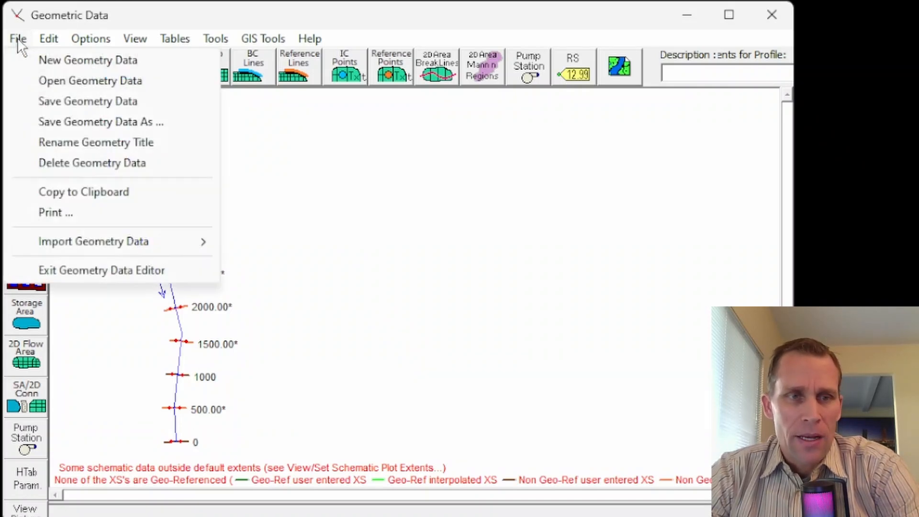
left_click(61, 100)
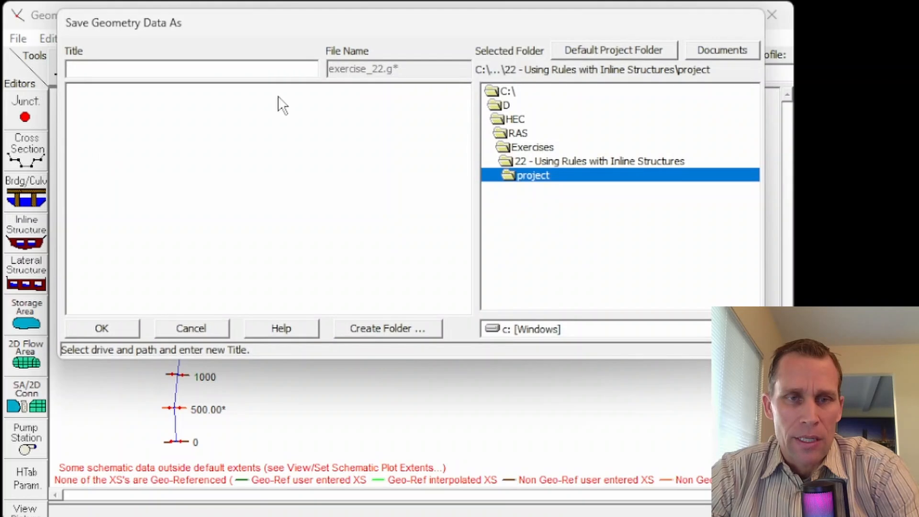
type("base")
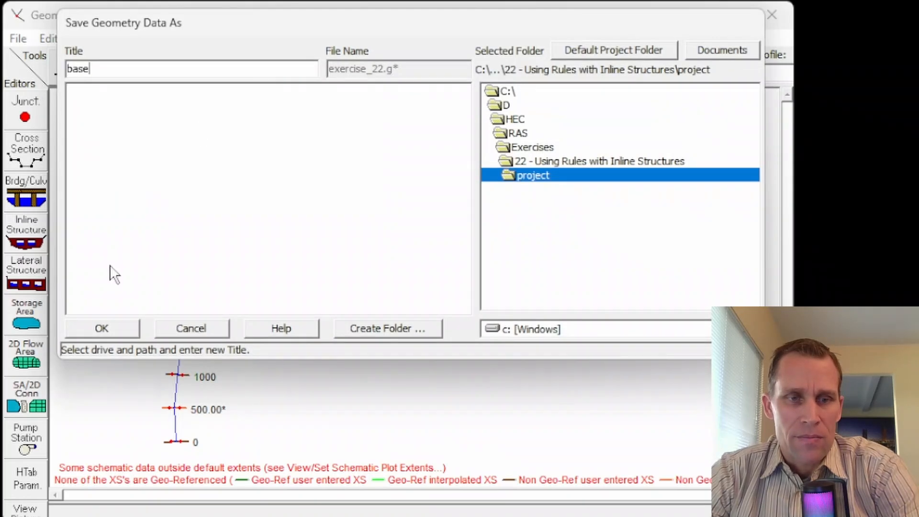
left_click(107, 324)
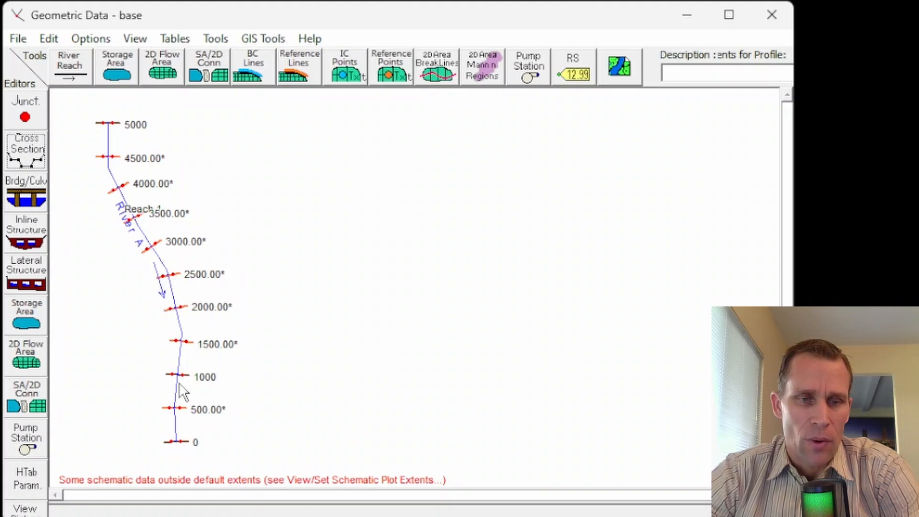
- Add a new inline structure to River A Reach 1 at river station 950
left_click(26, 232)
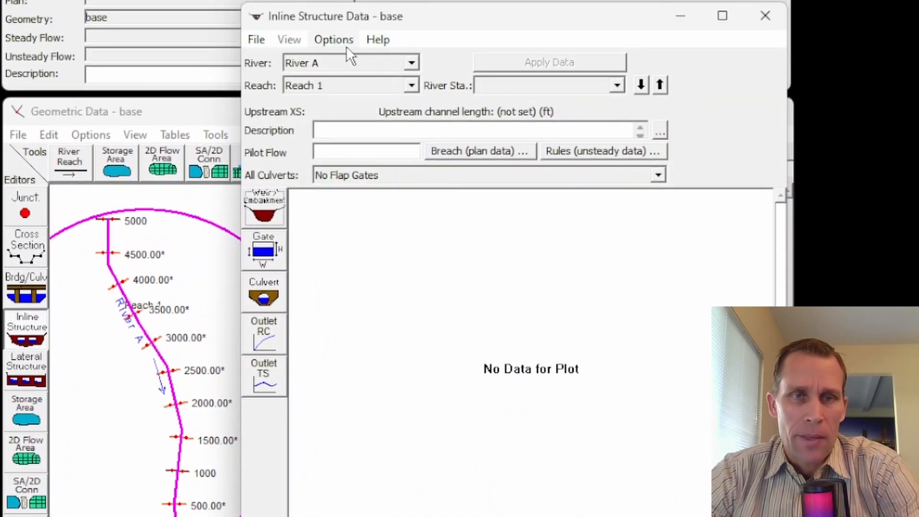
left_click(334, 3)
left_click(358, 61)
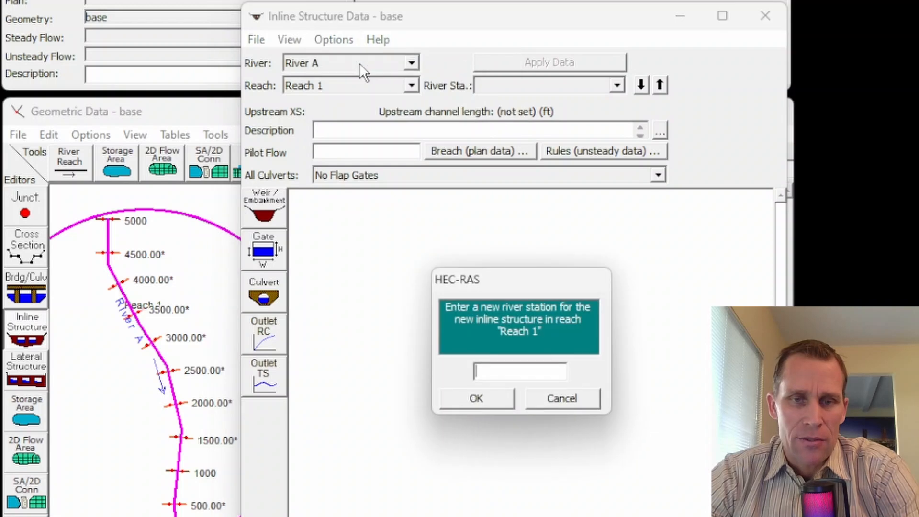
type("950")
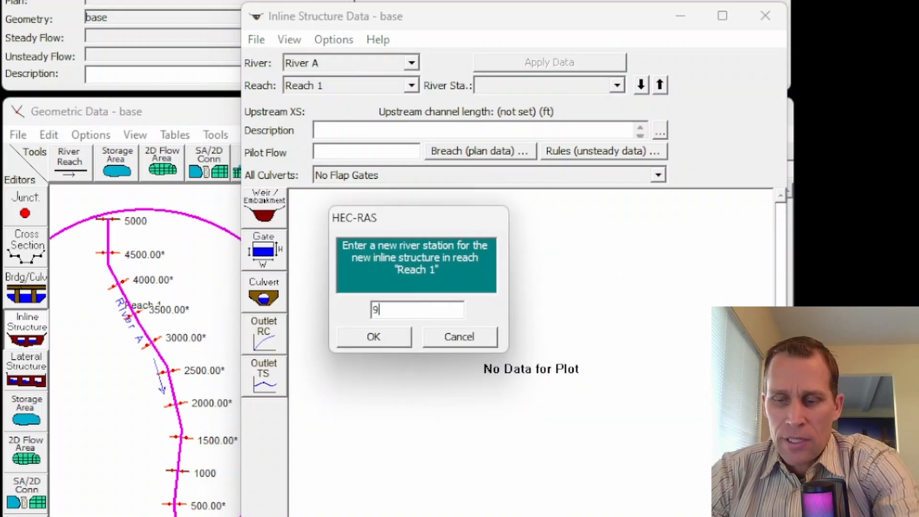
left_click(384, 334)
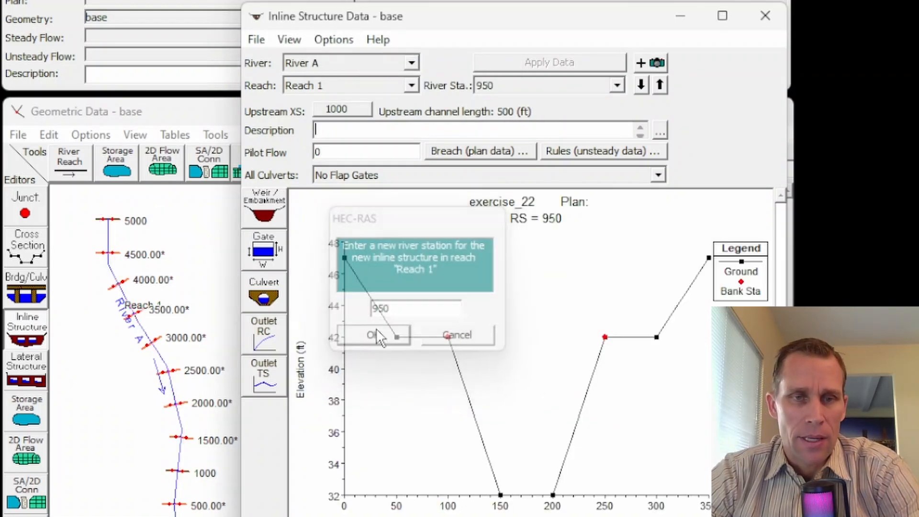
- Set the weir embankment's distance from the upstream cross section to 50 ft and its width to 50 ft
left_click(269, 215)
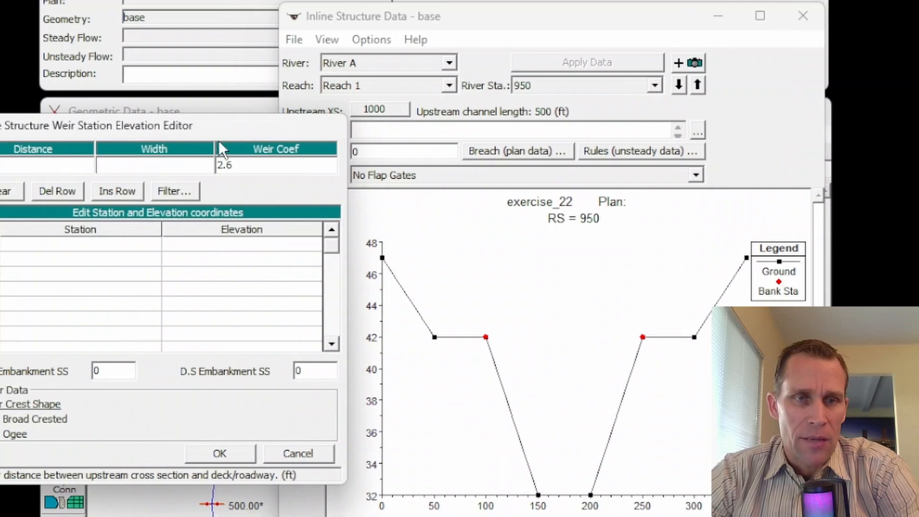
left_click(123, 185)
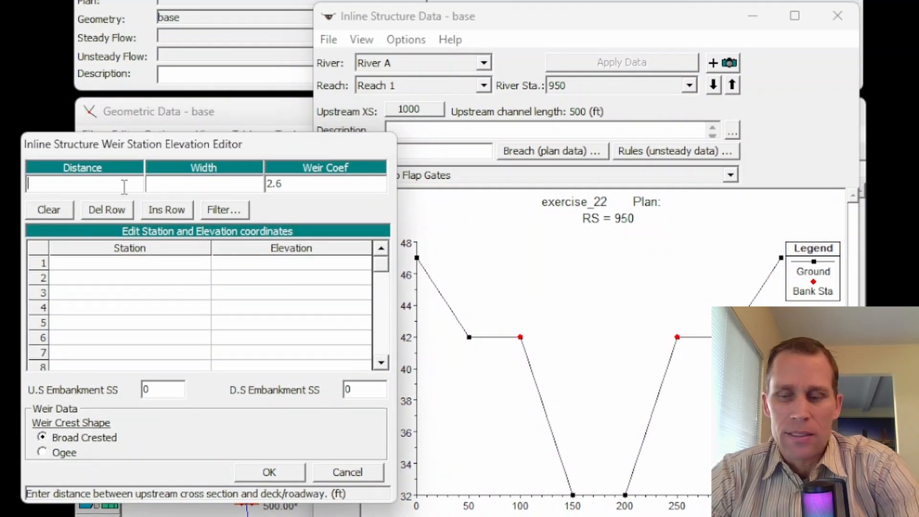
type("50")
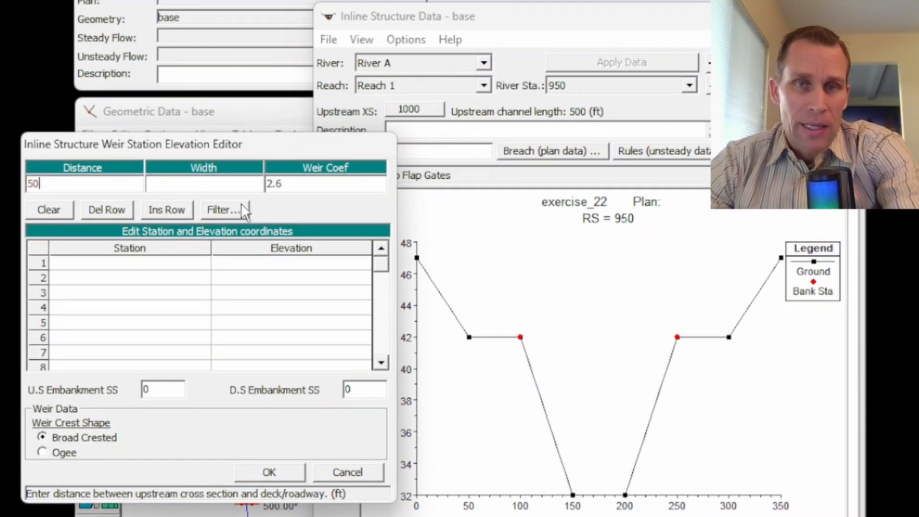
left_click(187, 186)
type("500")
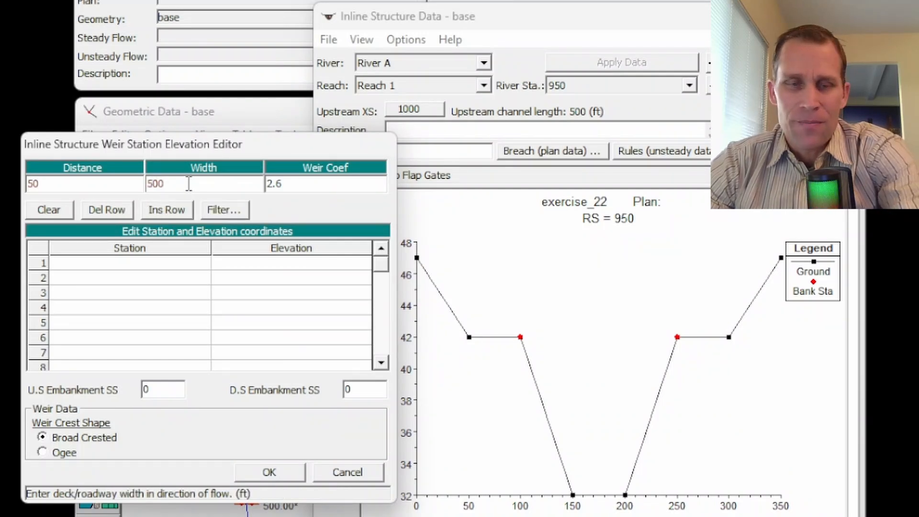
key("BackSpace")
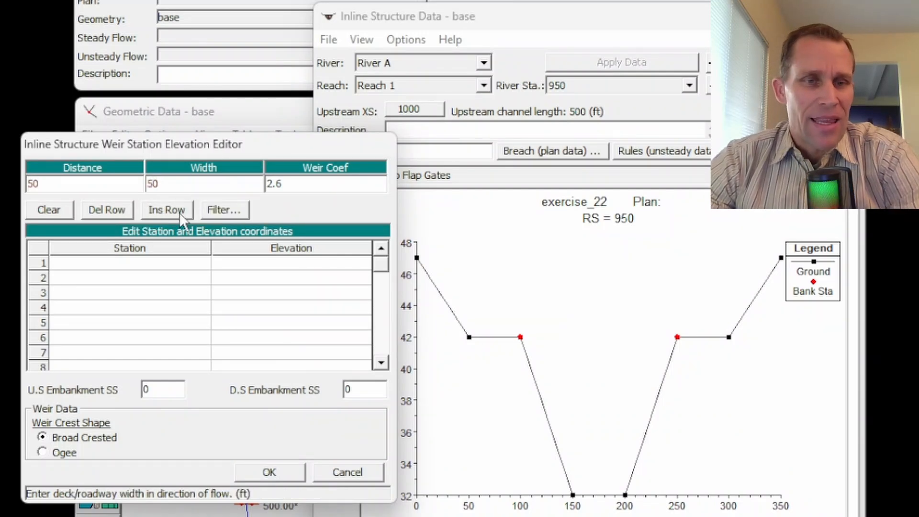
- Define the top of the weir embankment from station 100 to station 250 at elevation 42 ft
left_click(144, 265)
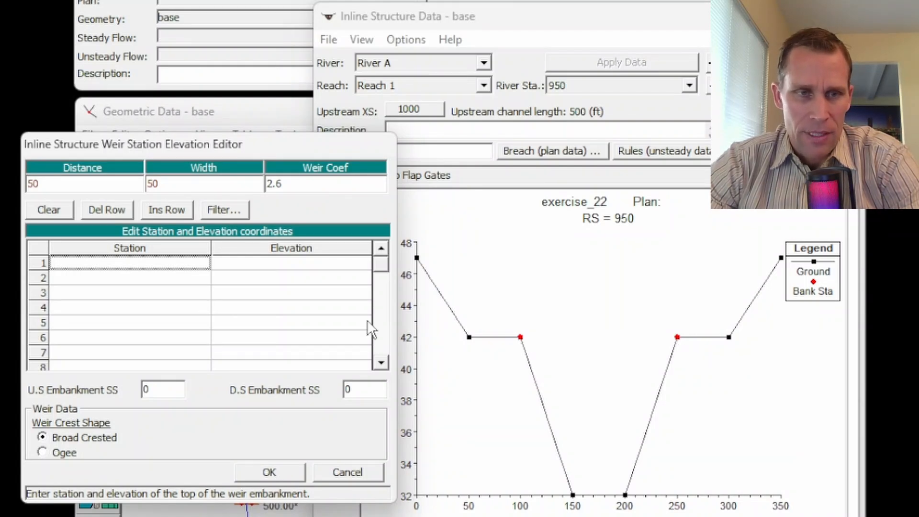
type("100")
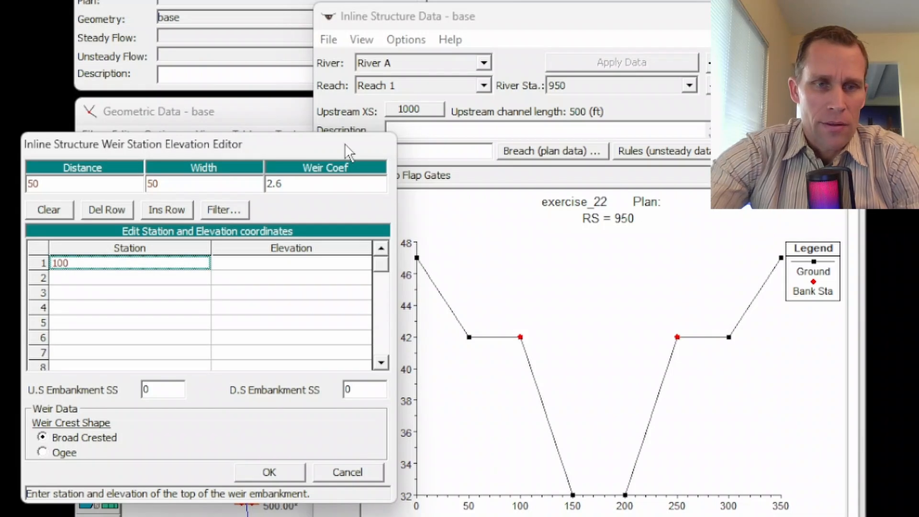
key("Tab")
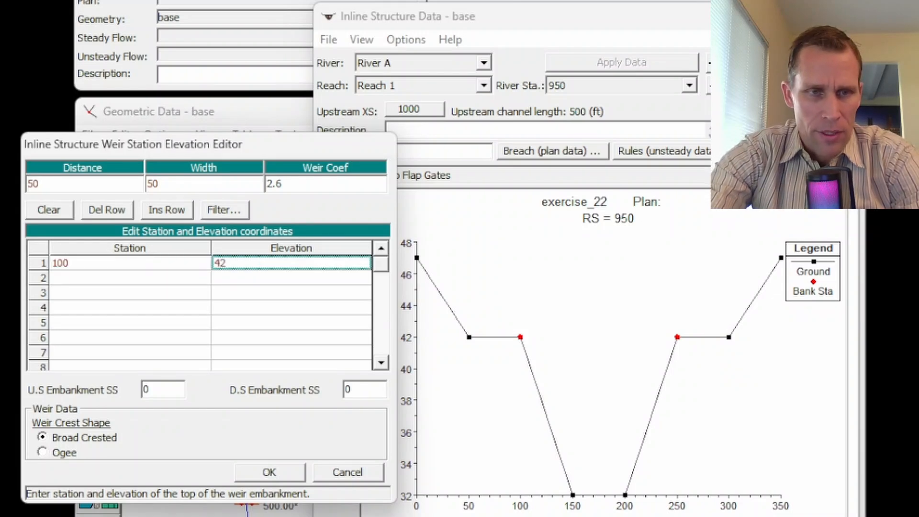
key("Tab")
type("2")
key("Tab")
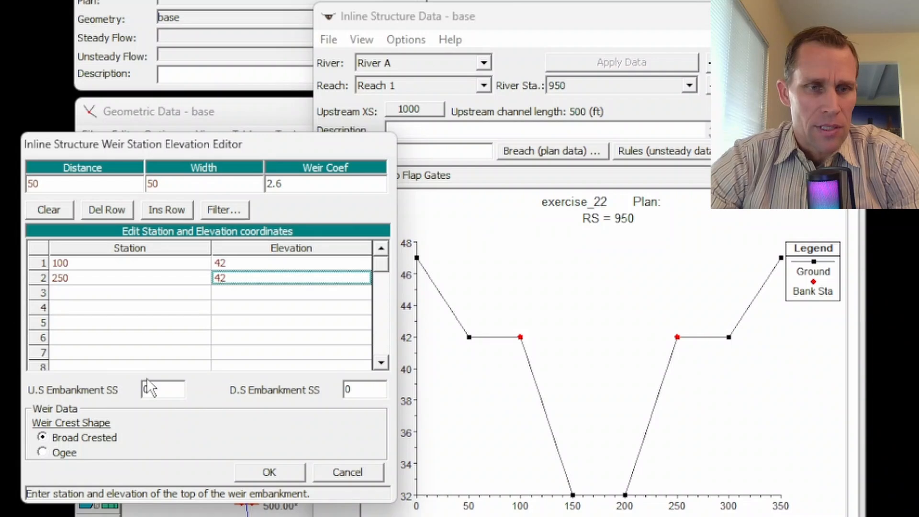
- Set the upstream and downstream embankment side slopes to 2 and accept the weir data
left_click(162, 388)
type("2")
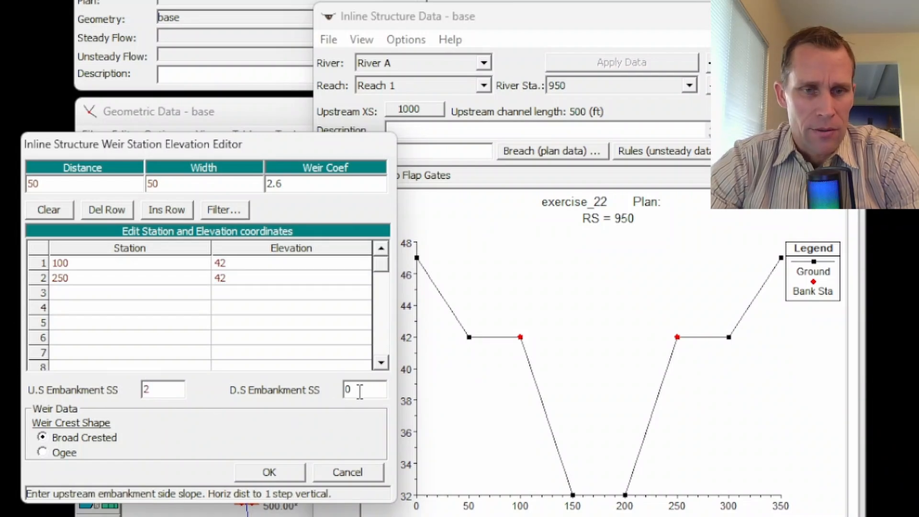
left_click(354, 390)
type("2")
left_click(269, 472)
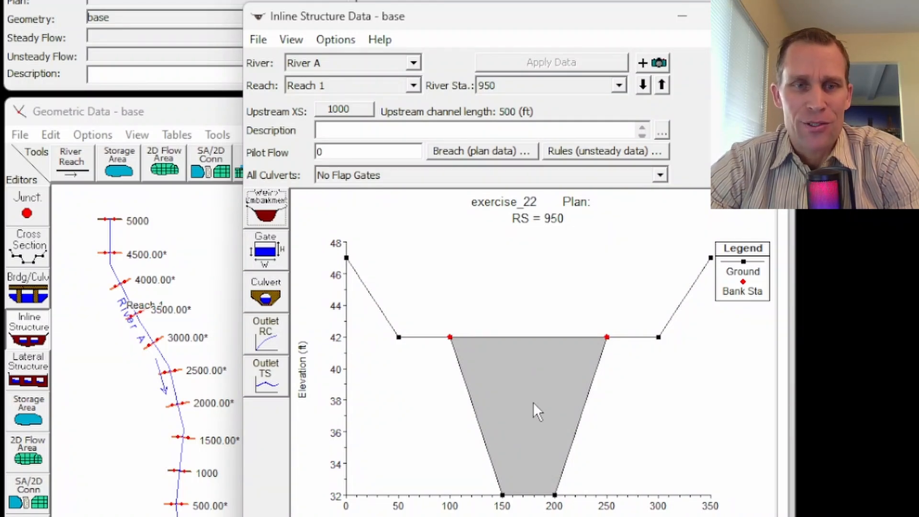
- Define the sluice gate group Gate #1 with discharge coefficient 0.5, height 4, width 20 and invert 33
left_click(266, 256)
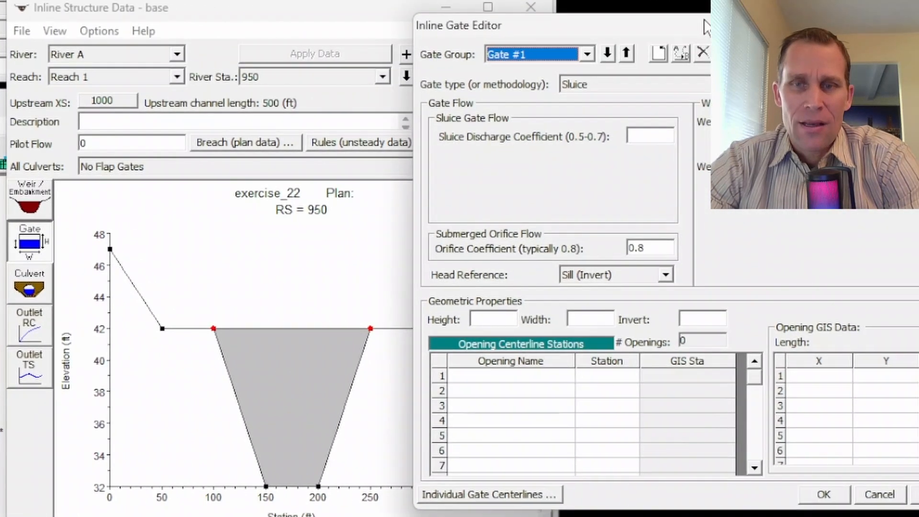
left_click_drag(704, 27, 697, 27)
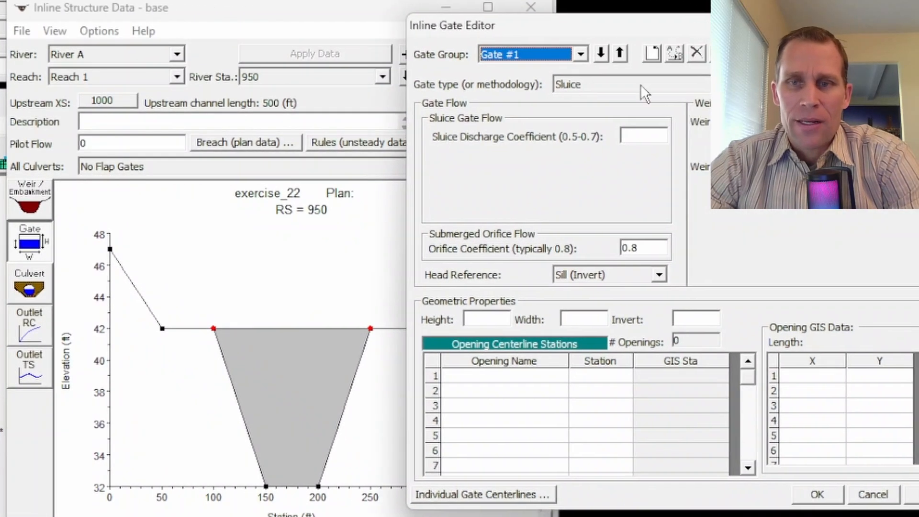
left_click(642, 135)
type("0.5")
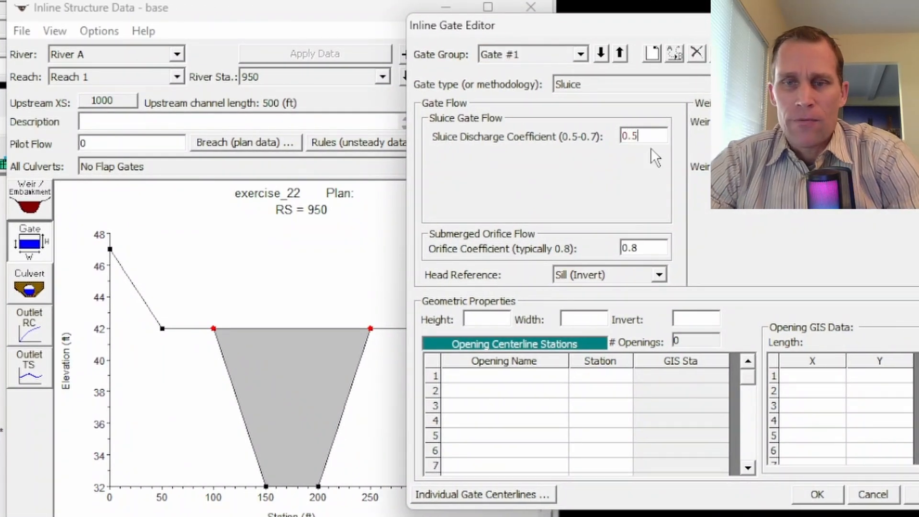
left_click(500, 320)
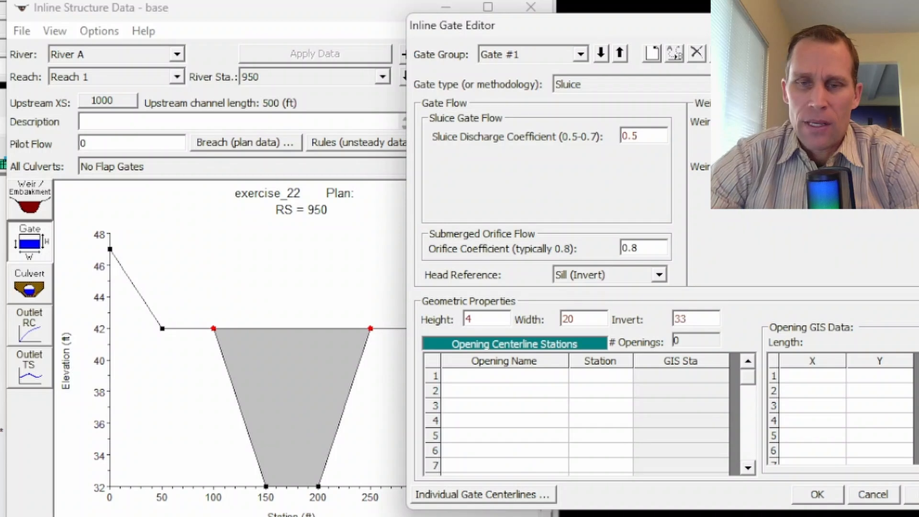
- Add a gate opening named g1 centred at station 175 and accept the gate data
left_click(522, 379)
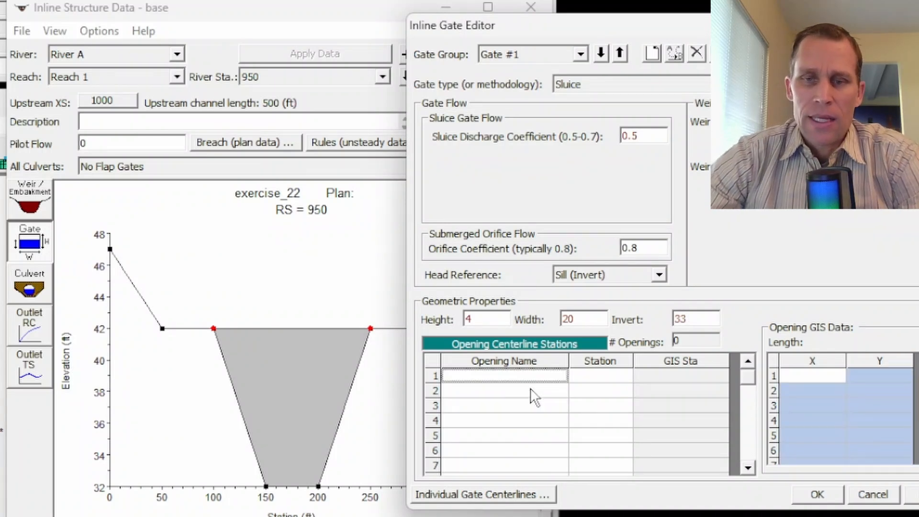
type("g1")
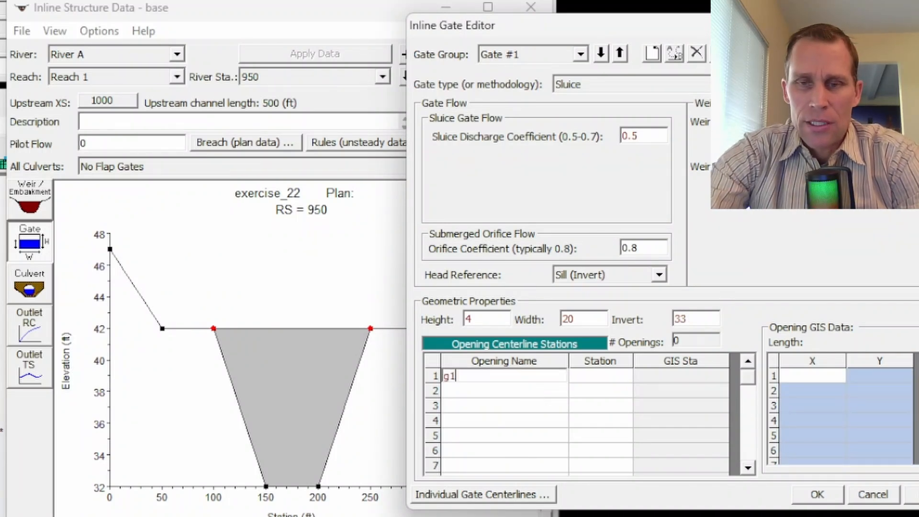
key("Tab")
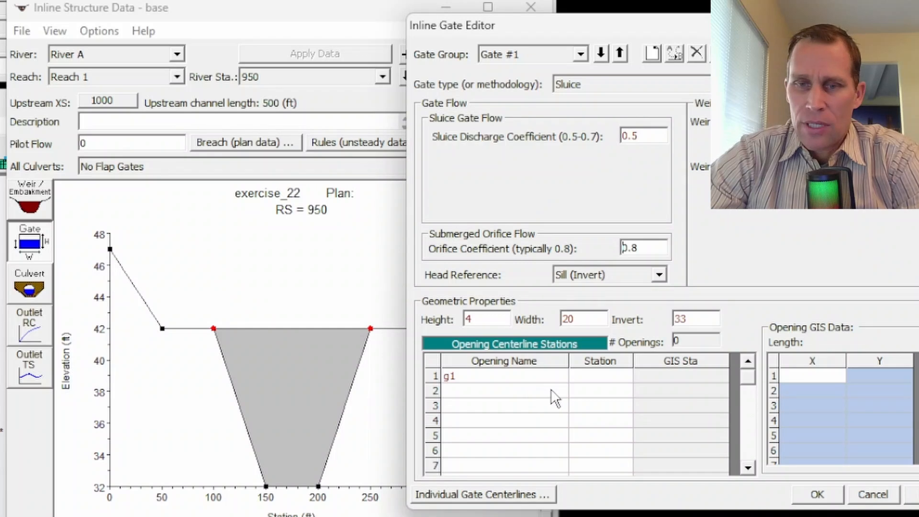
left_click(599, 382)
type("175")
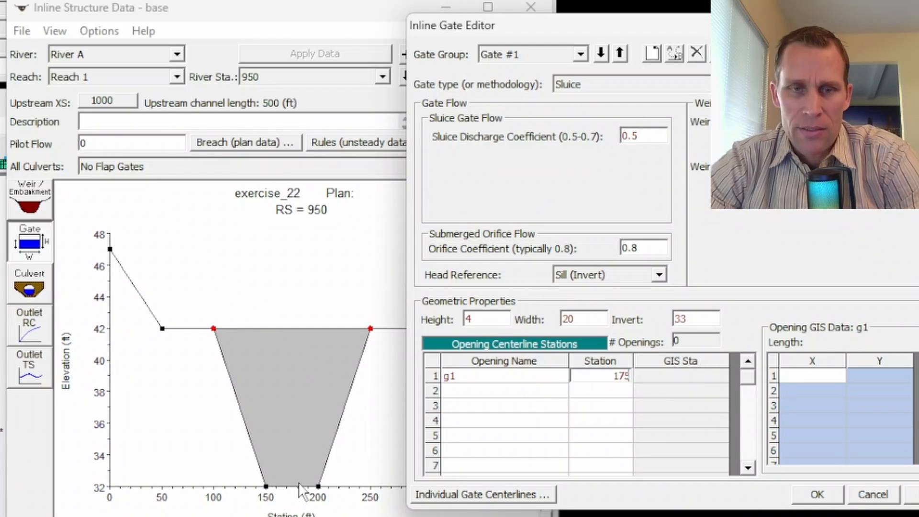
left_click(813, 497)
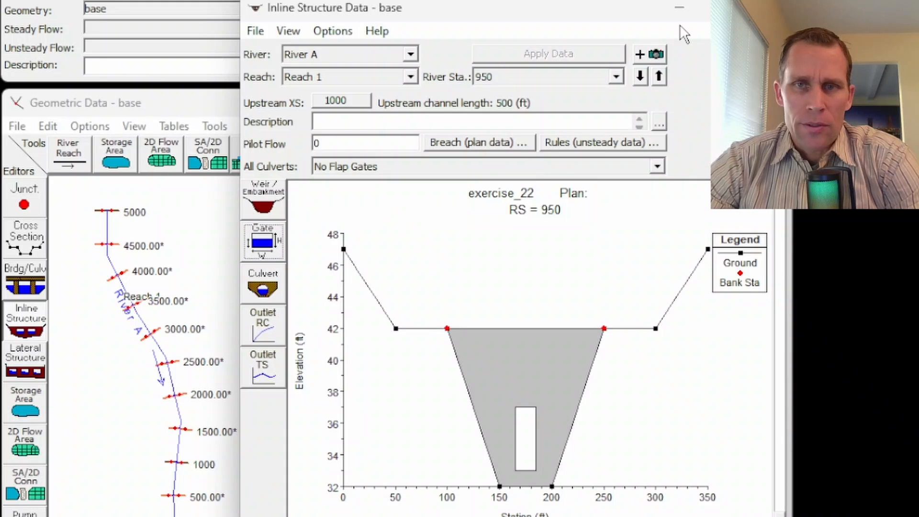
- Close the inline structure editor and save the base geometry data
left_click(765, 8)
left_click(20, 127)
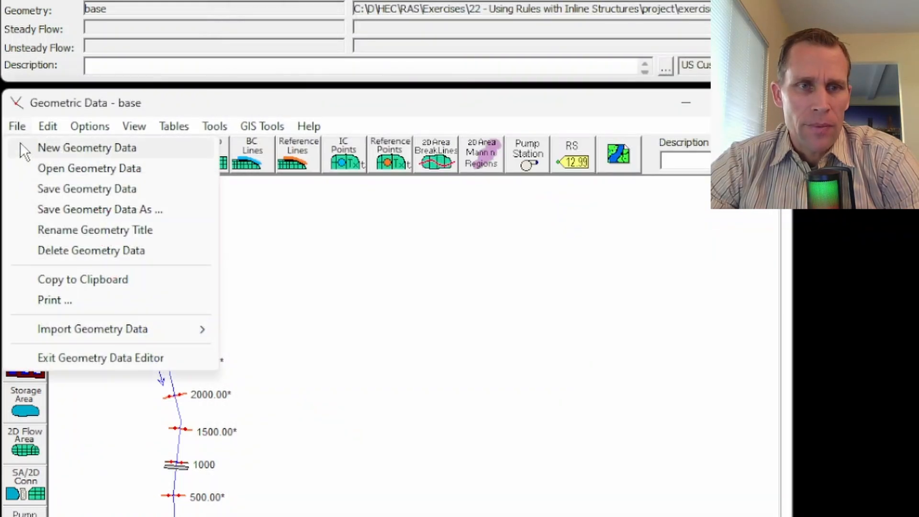
left_click(56, 192)
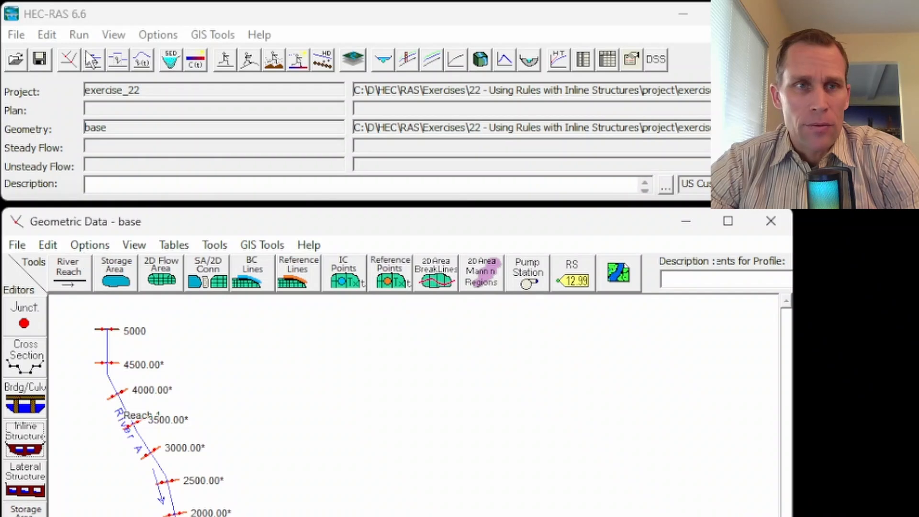
- Create unsteady flow data for the project and save it under the title 100-500_r1_open
left_click(50, 33)
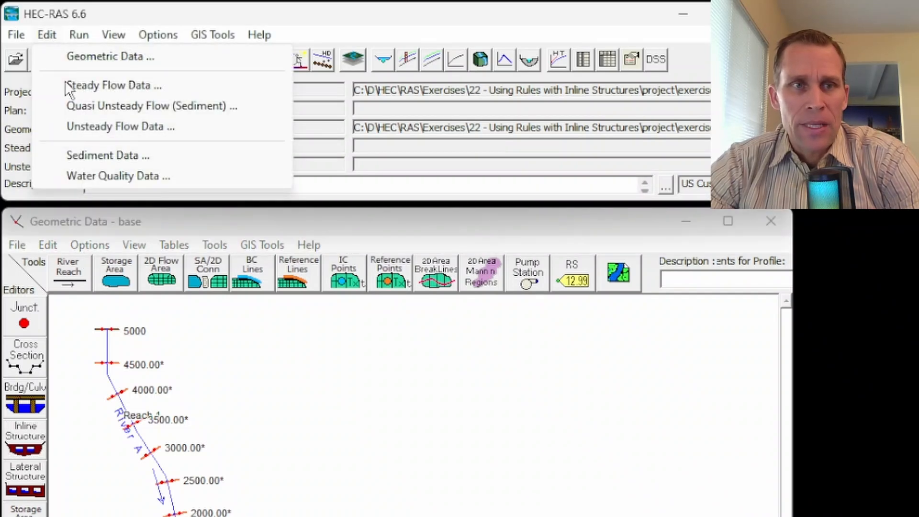
left_click(91, 128)
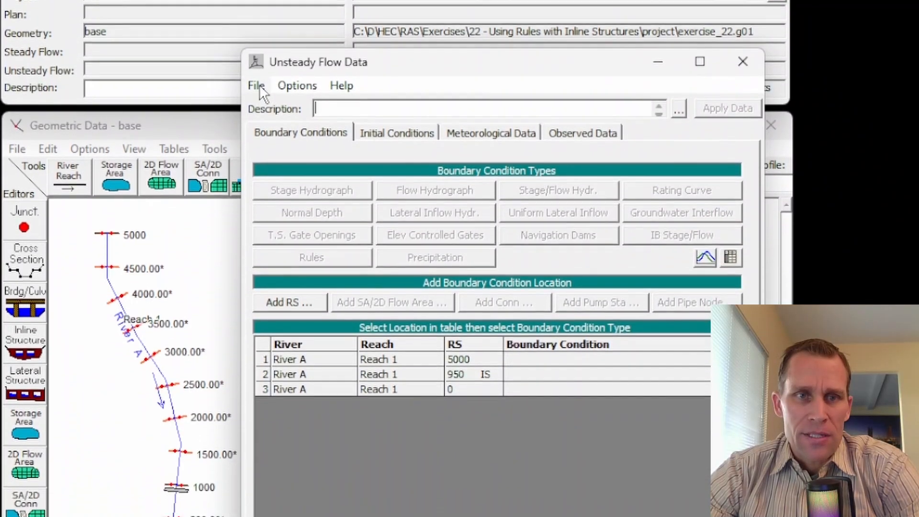
left_click(245, 198)
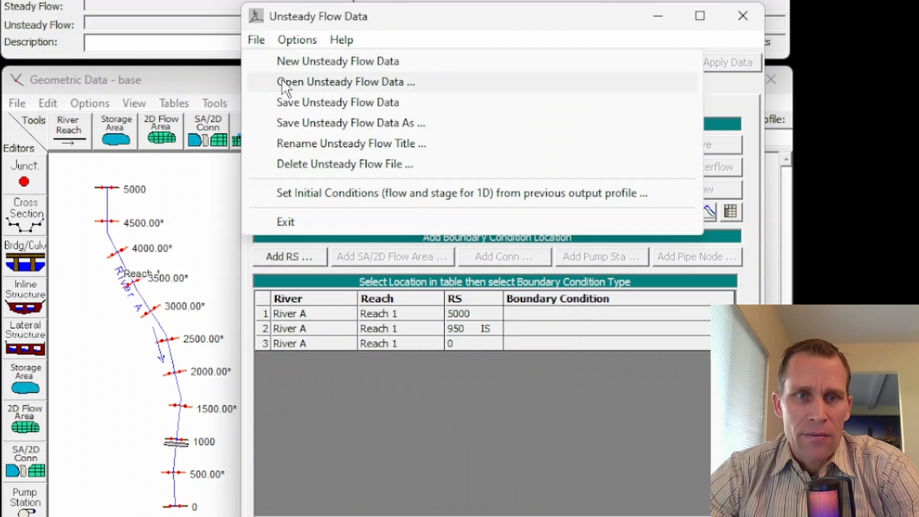
left_click(301, 103)
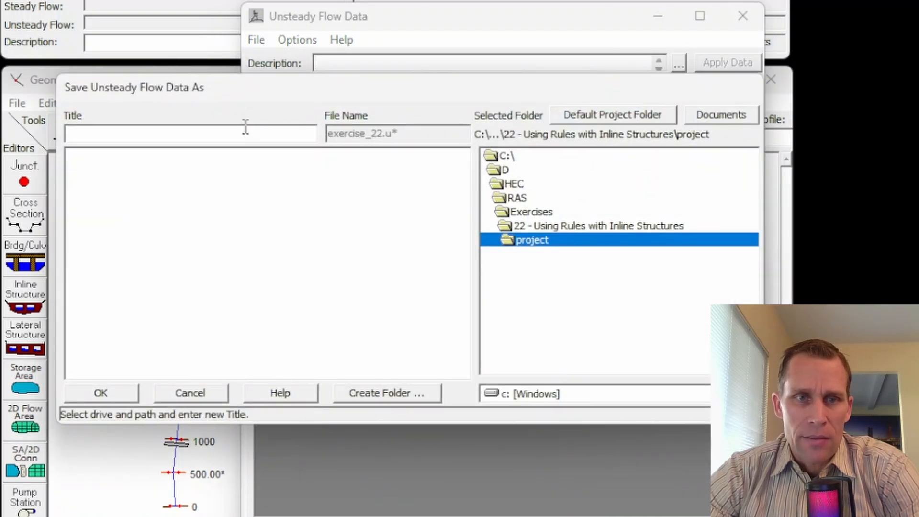
left_click(91, 135)
type("100-500_r1_open")
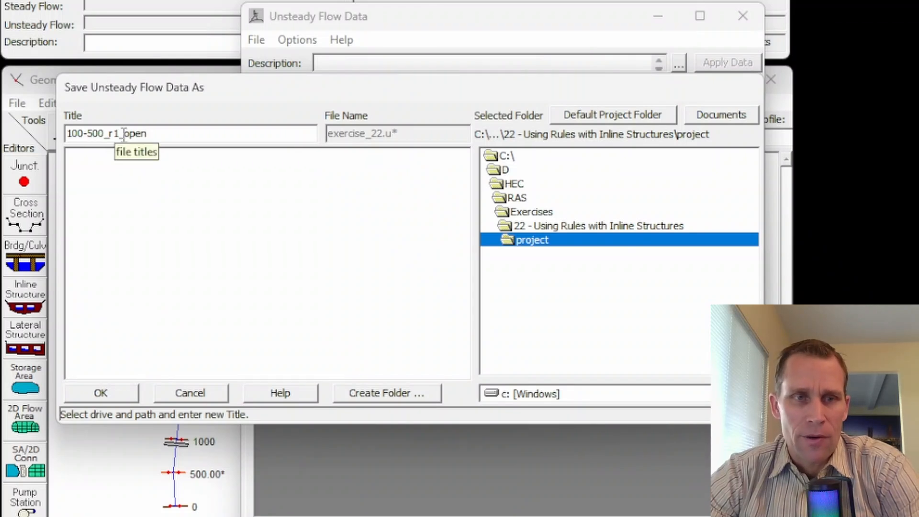
double_click(146, 134)
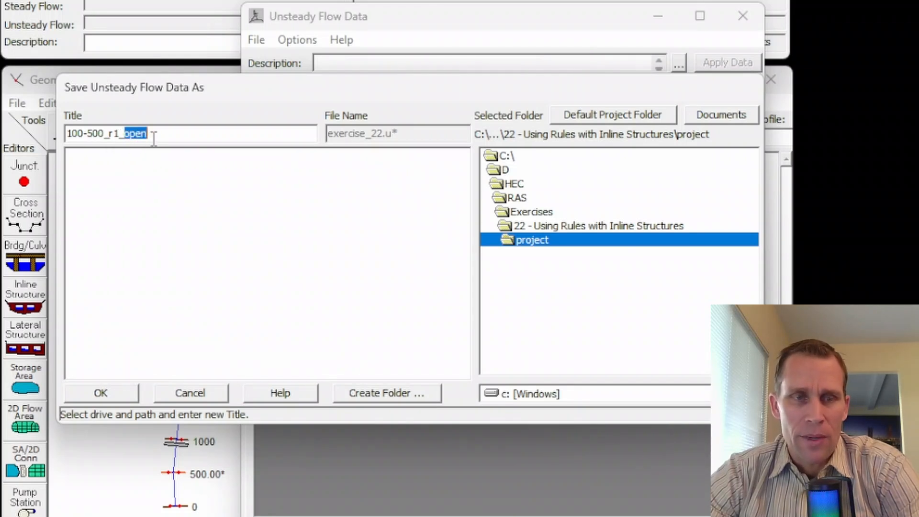
double_click(81, 135)
left_click_drag(84, 135, 122, 135)
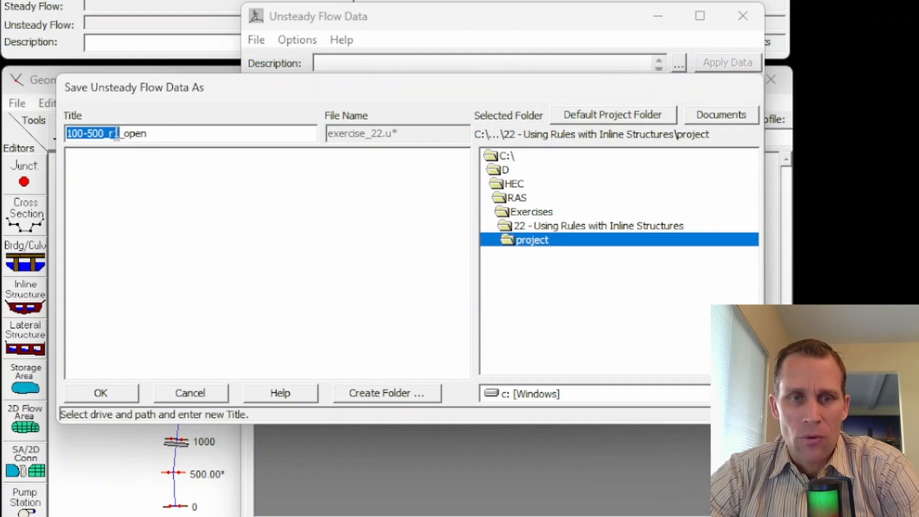
left_click(117, 390)
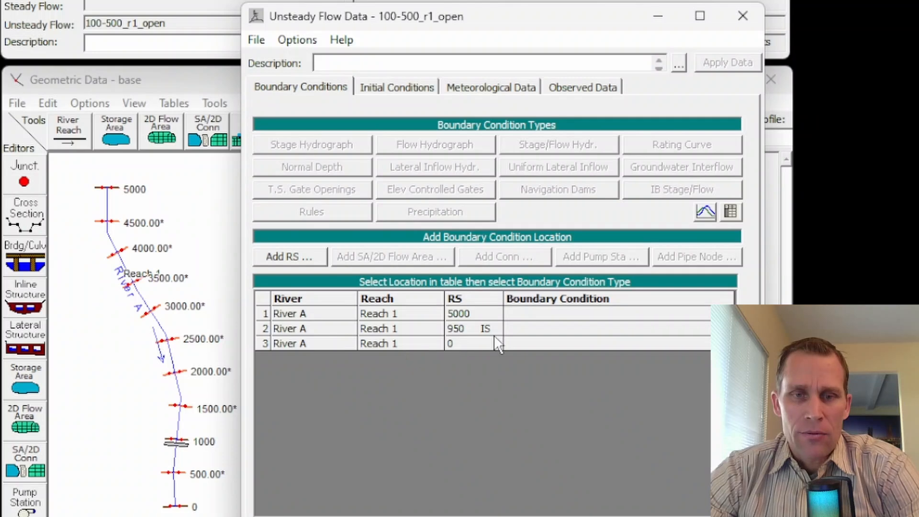
- Assign a normal depth boundary condition with friction slope 0.002 to River A Reach 1 at river station 0
left_click(518, 347)
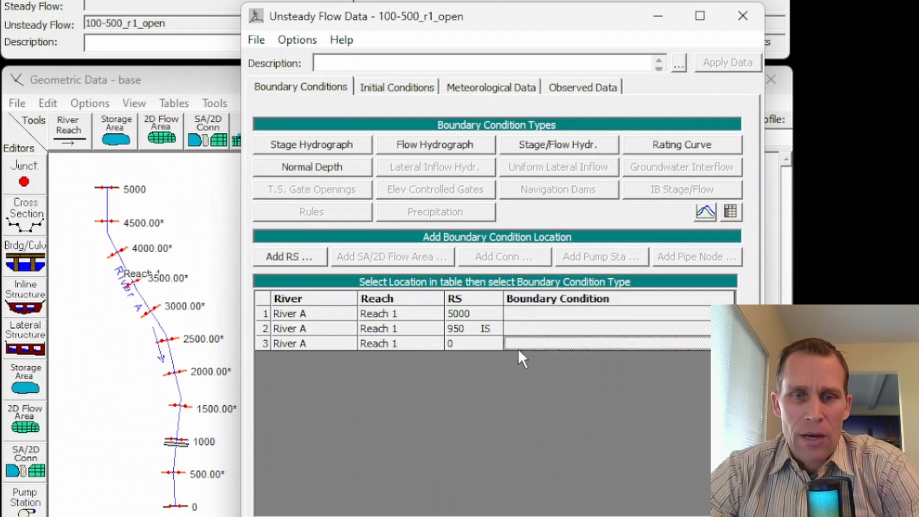
left_click(316, 170)
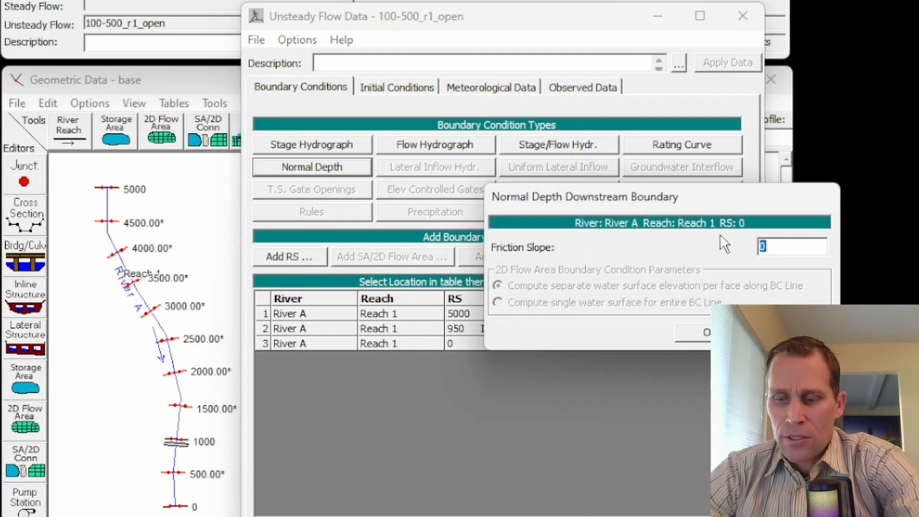
type("0.002")
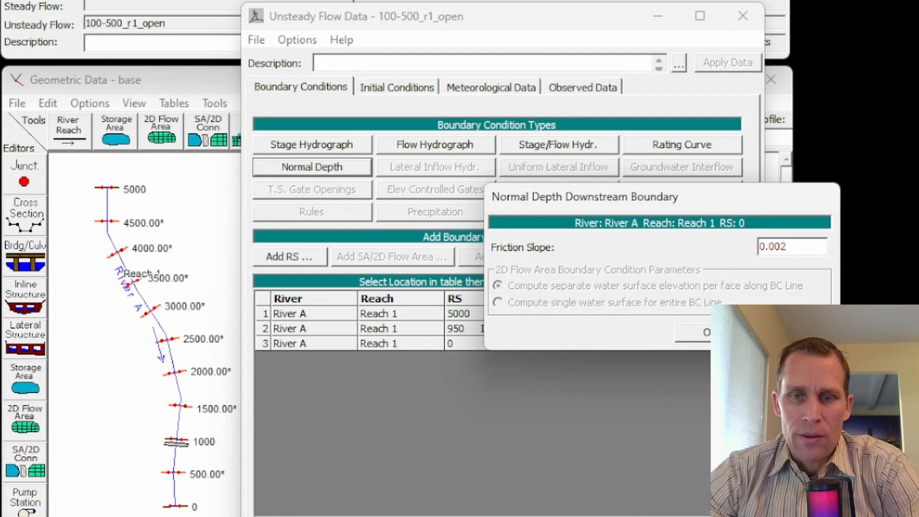
left_click(704, 332)
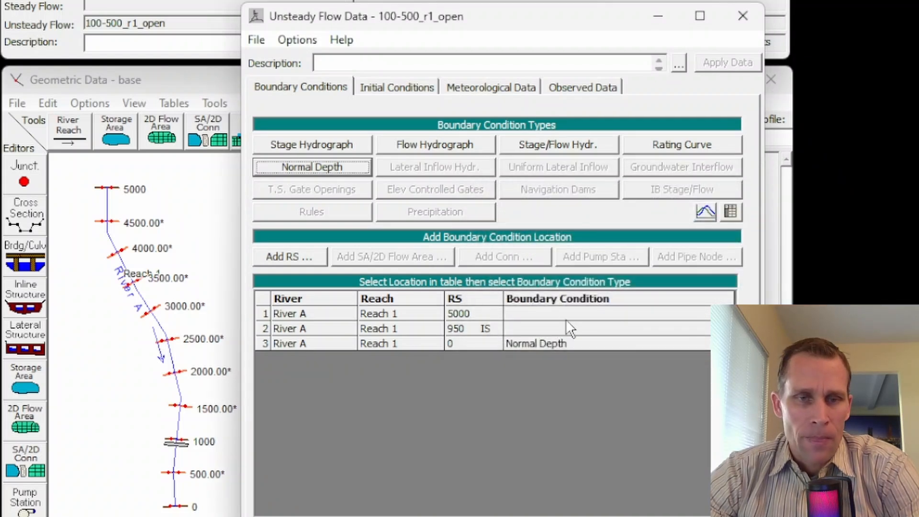
- Add a flow hydrograph boundary at river station 5000 and fill its table with the hourly flow series starting at 300 cfs
left_click(518, 312)
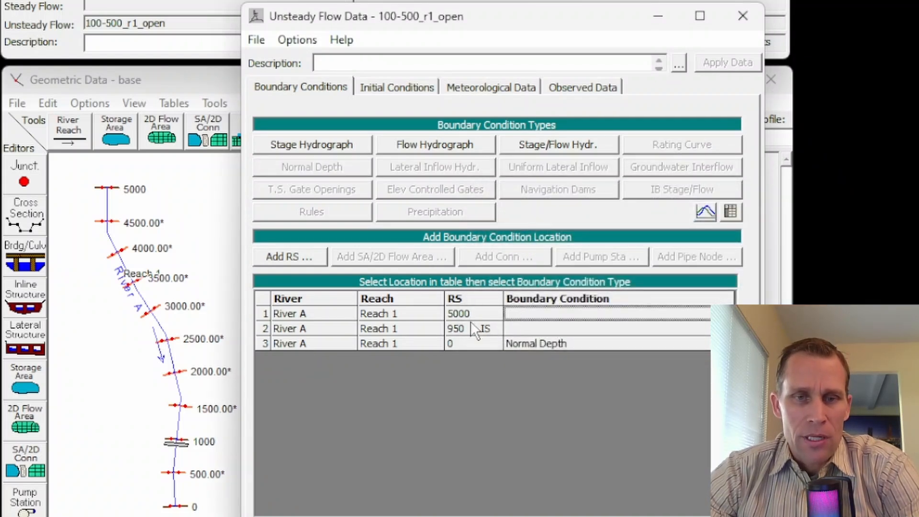
left_click(443, 143)
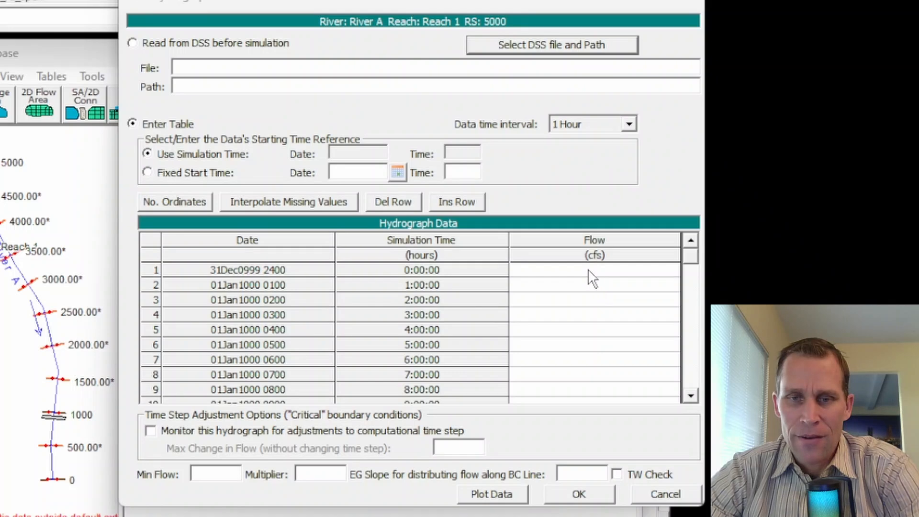
left_click_drag(591, 271, 584, 368)
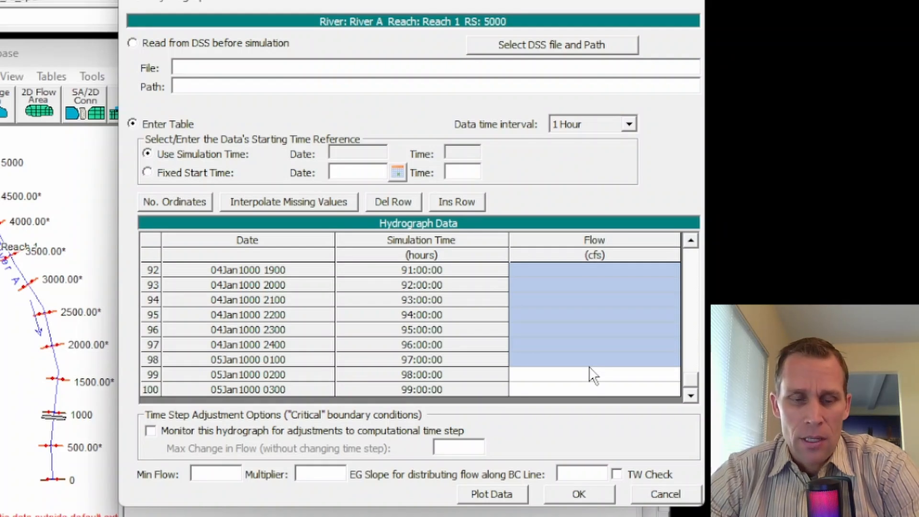
left_click_drag(693, 387, 685, 235)
- Plot the flow hydrograph, check the end of the flow table and accept the boundary data
left_click(470, 491)
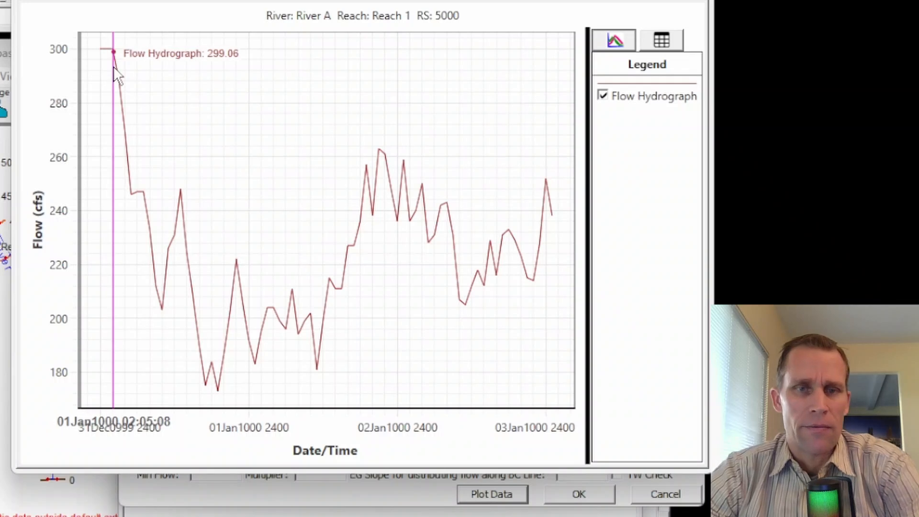
left_click(697, 0)
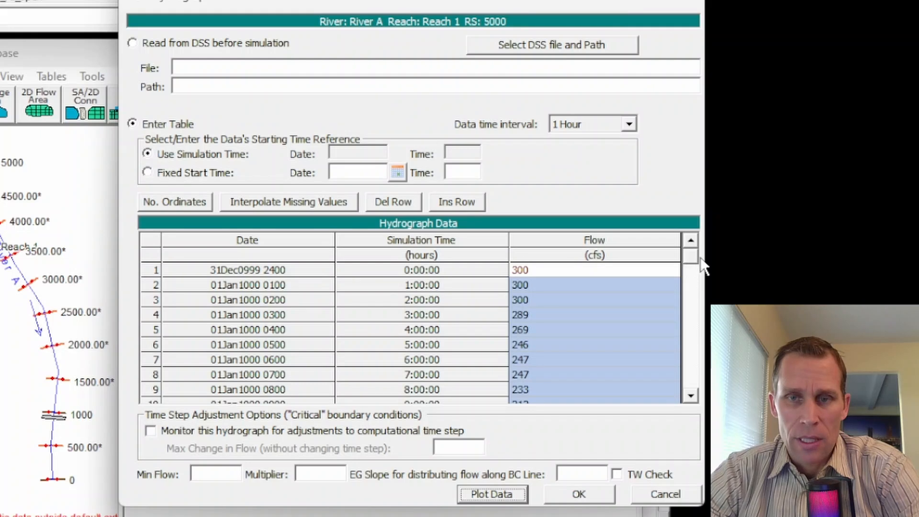
left_click_drag(693, 257, 693, 344)
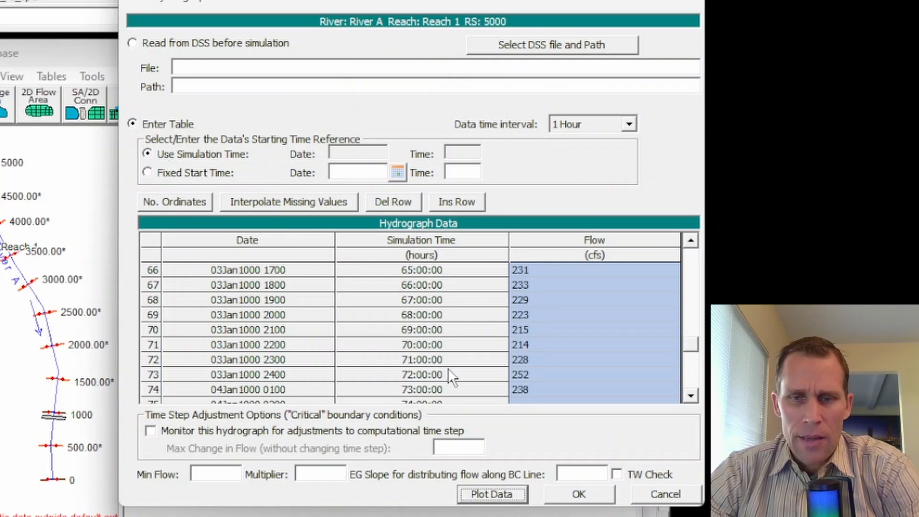
left_click(574, 496)
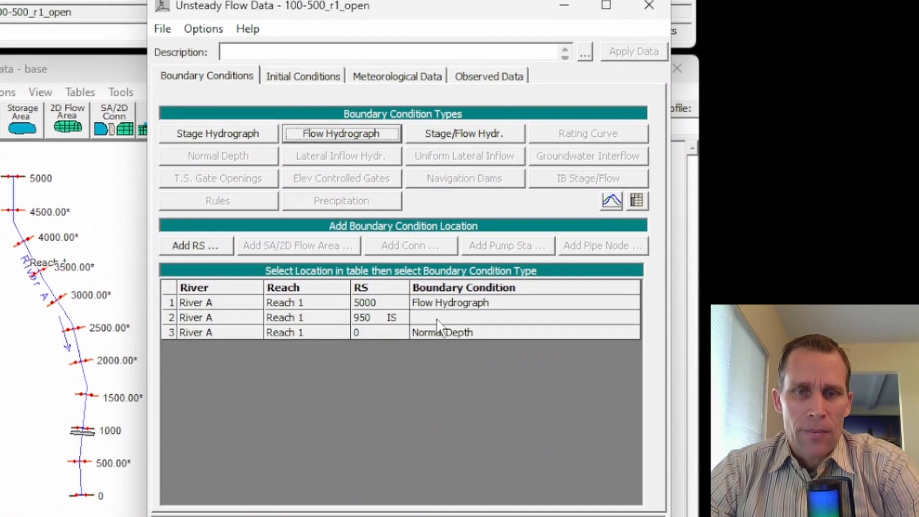
- Assign a time series gate openings boundary to the inline structure at station 950 with a 1 Day data interval
left_click(409, 301)
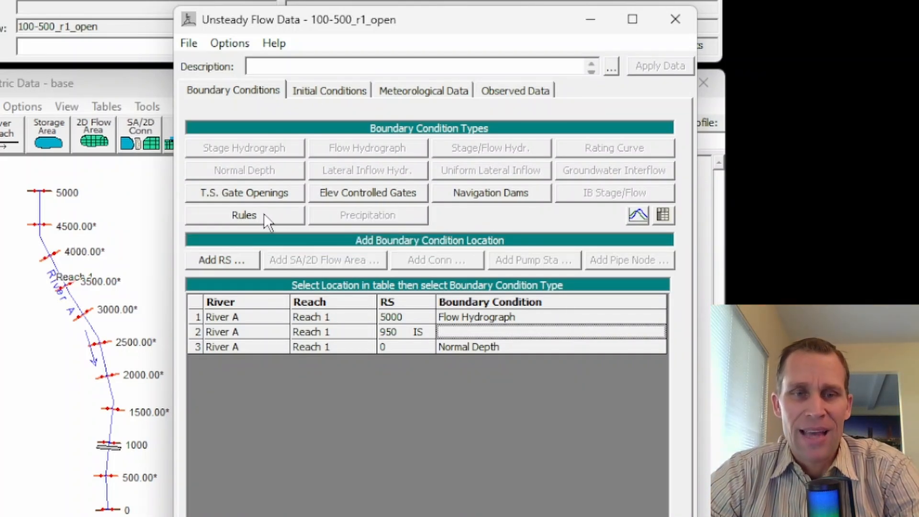
left_click(232, 193)
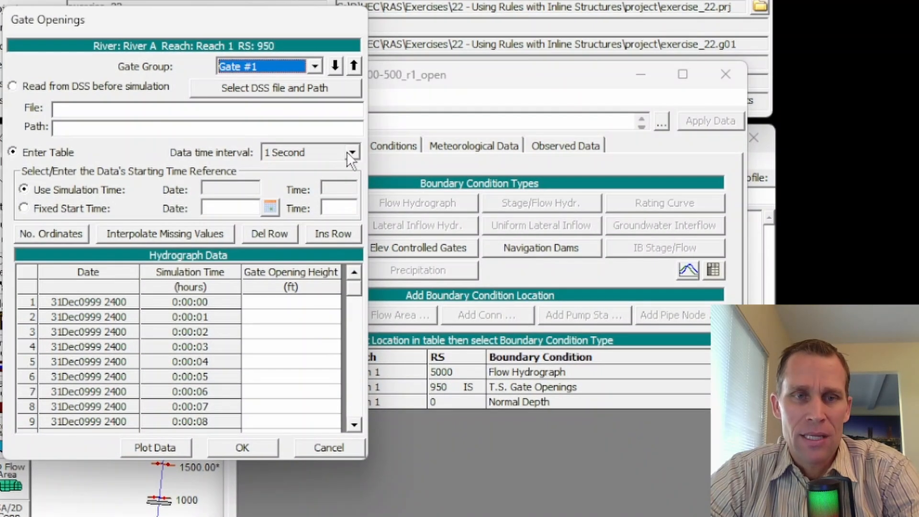
left_click(352, 153)
left_click_drag(355, 180, 350, 237)
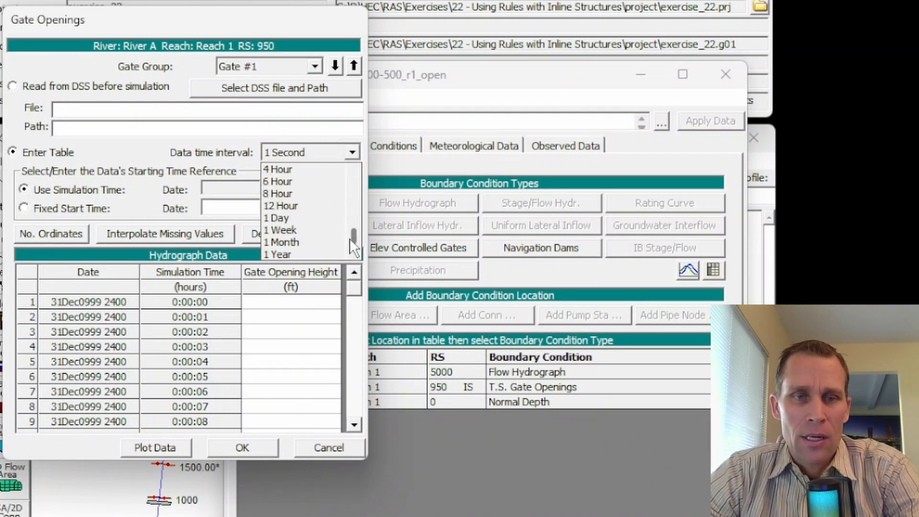
left_click(292, 220)
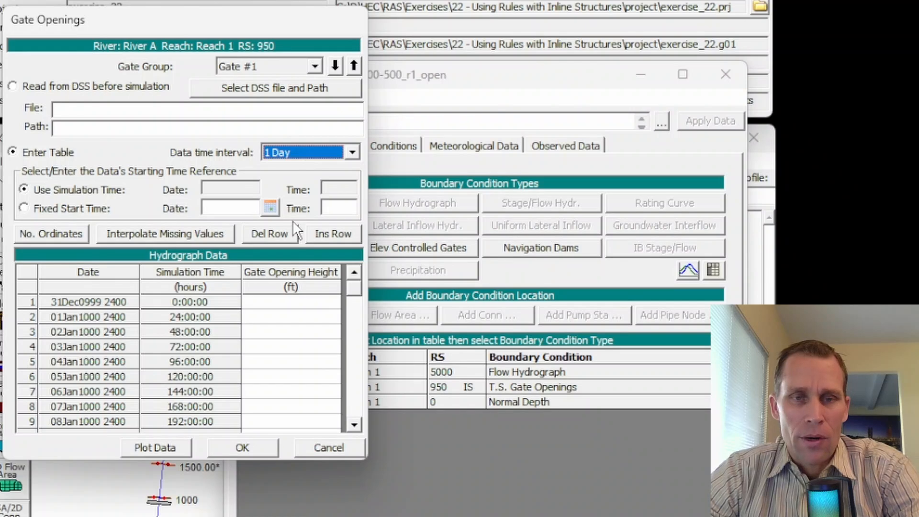
- Enter a 4 ft opening height for Gate #1 in the first four daily rows, keep the simulation time reference and accept
left_click(285, 303)
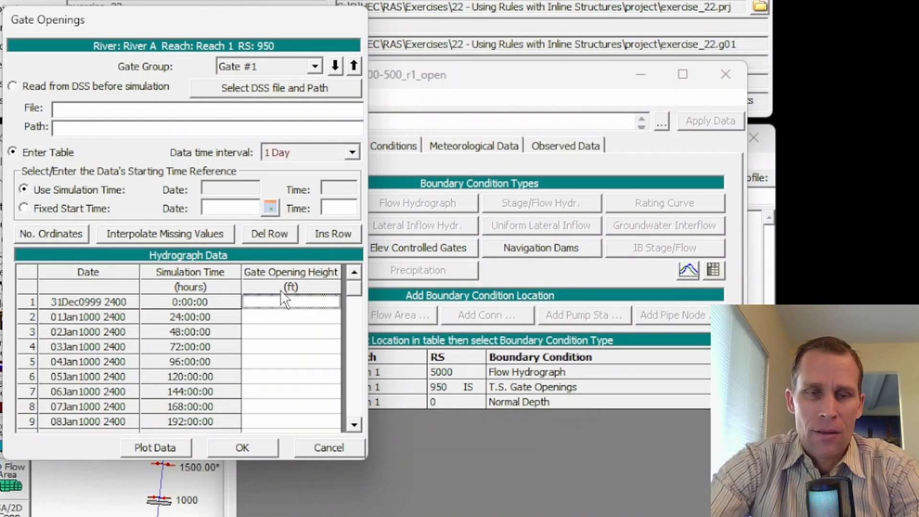
type("4")
key("Return")
type("4")
key("Return")
type("4")
key("Return")
type("4")
key("Return")
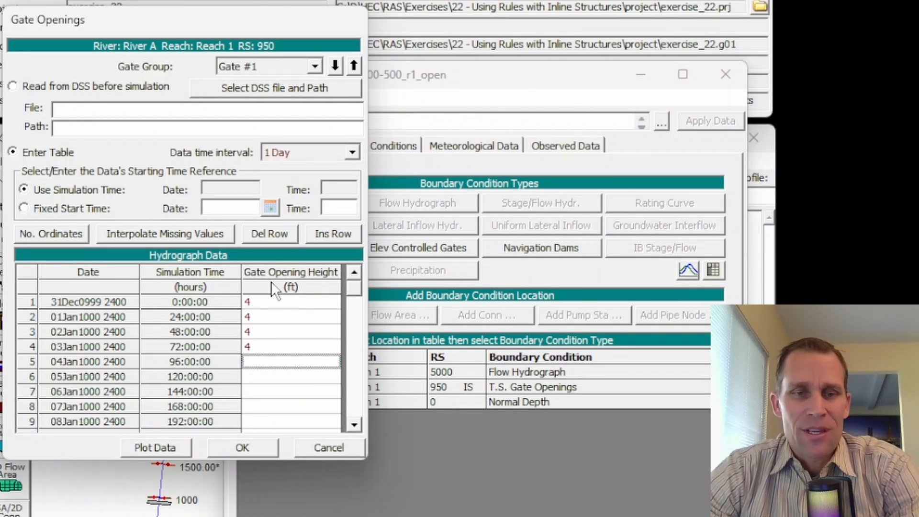
left_click_drag(277, 302, 276, 351)
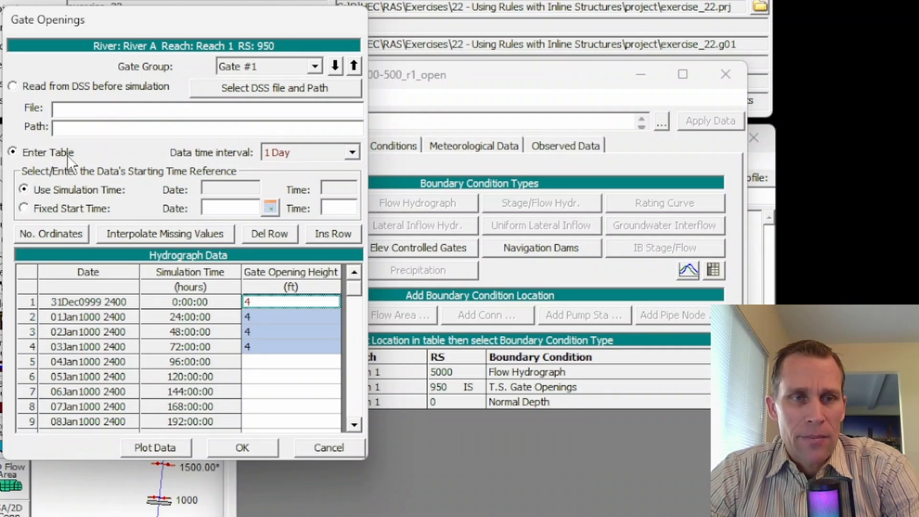
left_click(86, 192)
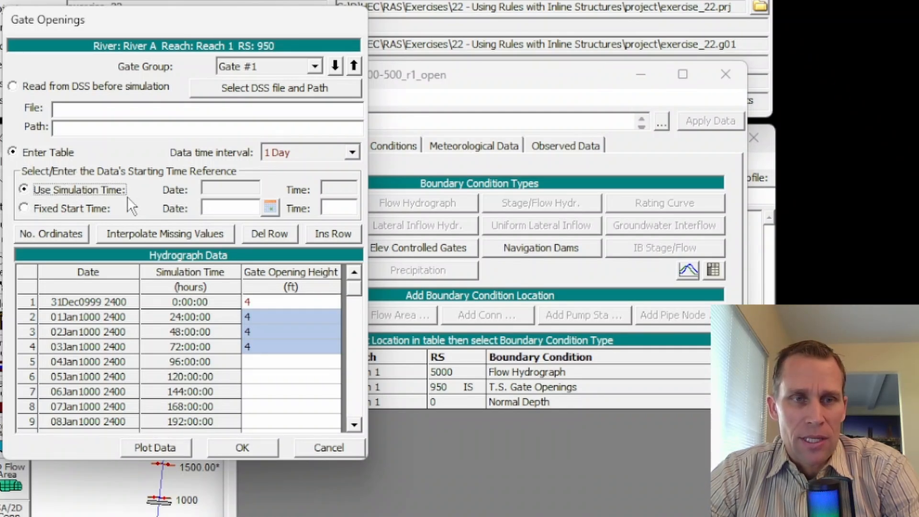
left_click(243, 449)
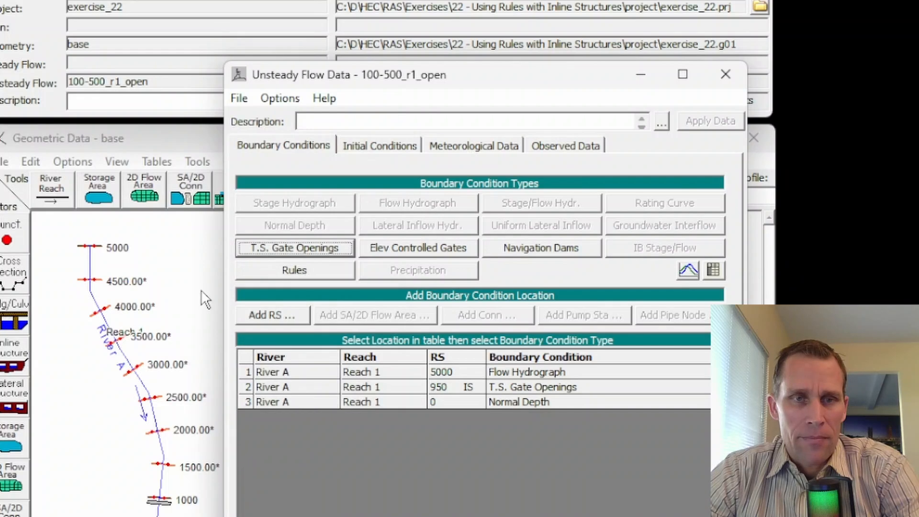
- Save the unsteady flow data and close its editor
left_click(239, 99)
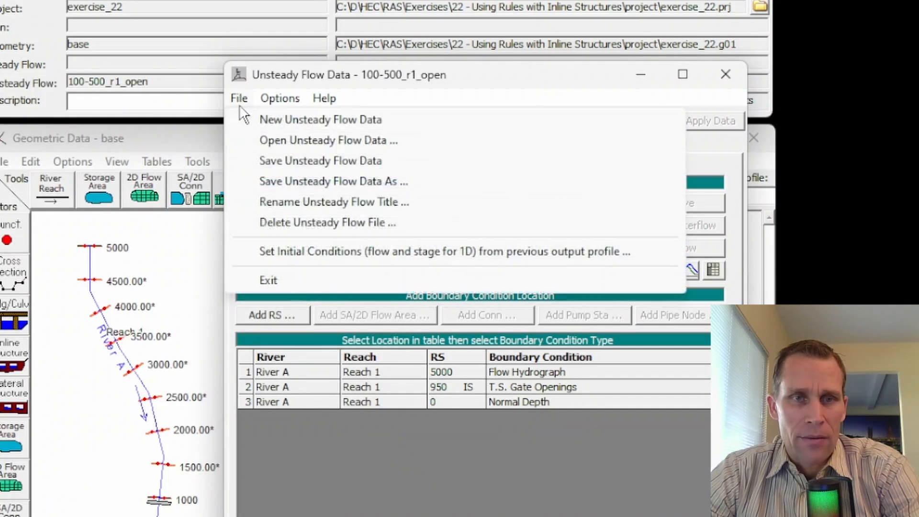
left_click(273, 160)
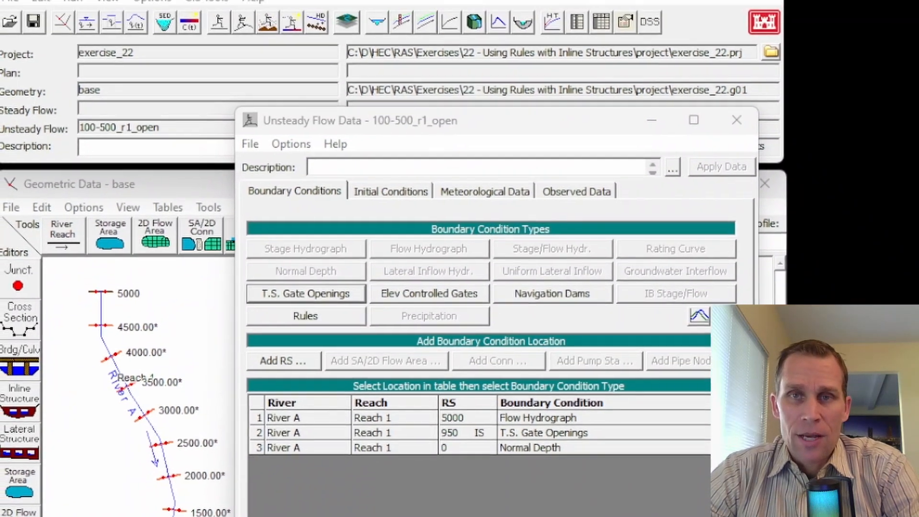
left_click(737, 120)
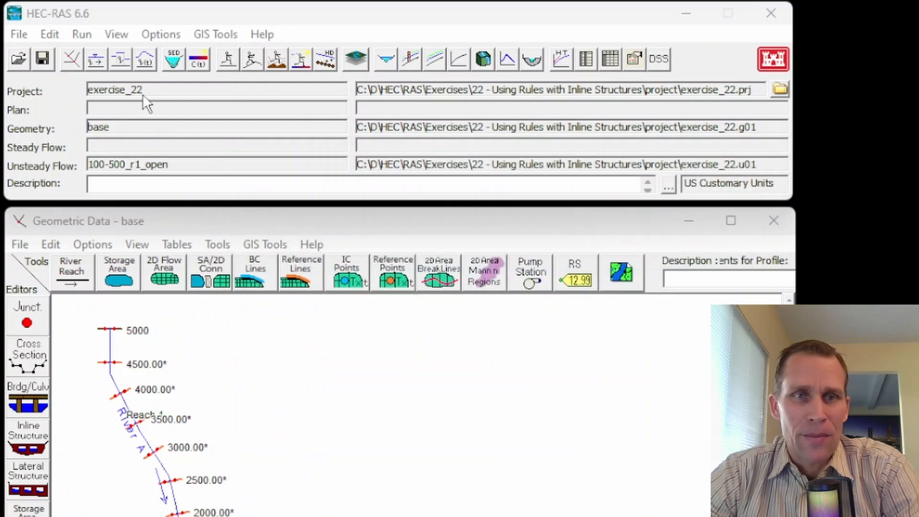
- Save a new unsteady flow plan titled 100-500_r1_open with the short ID 100-500_r1_open
left_click(82, 34)
left_click(110, 76)
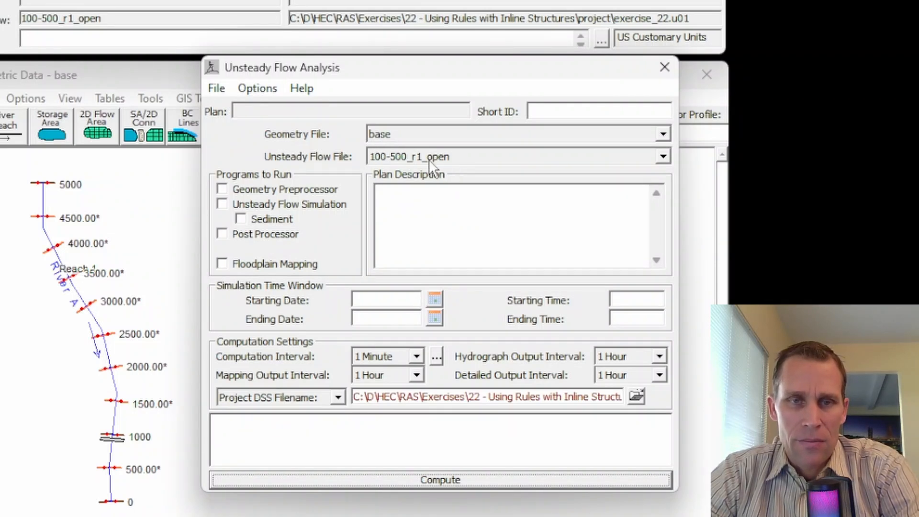
left_click(216, 89)
left_click(248, 149)
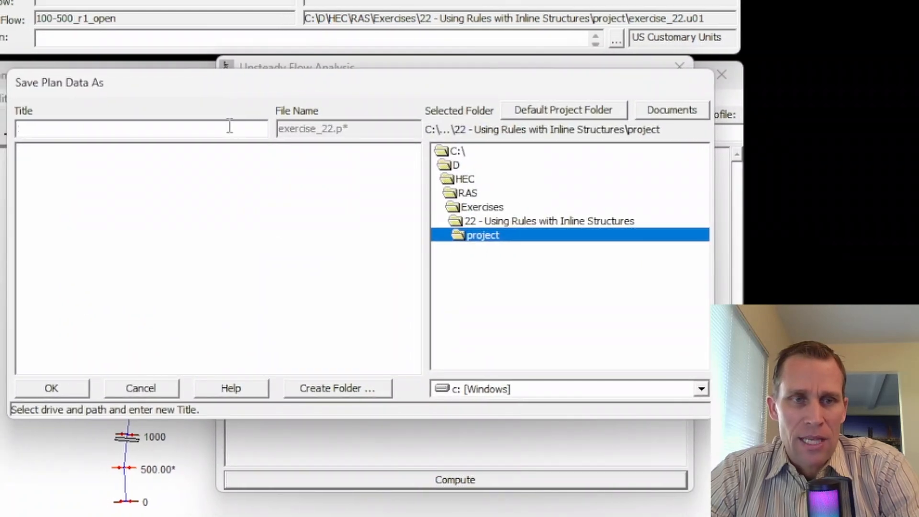
type("100-500_r1_open")
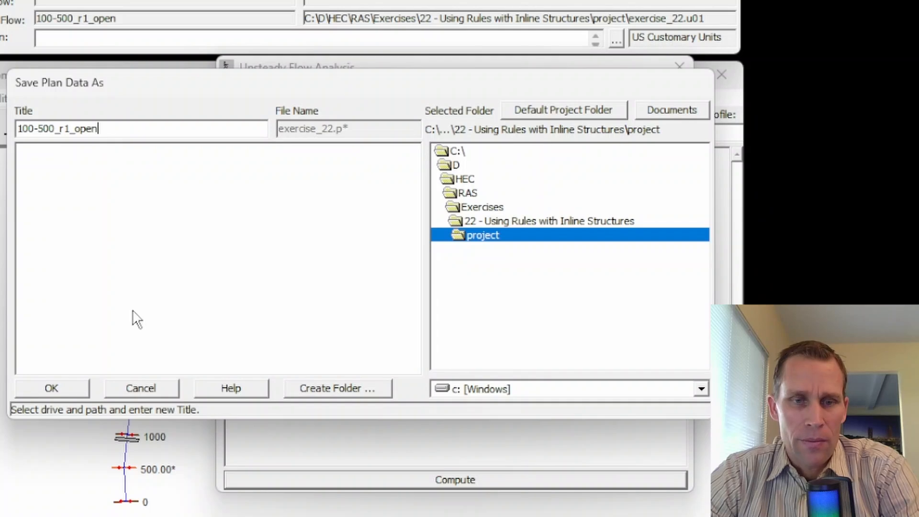
left_click(66, 386)
type("100-500_r1_open")
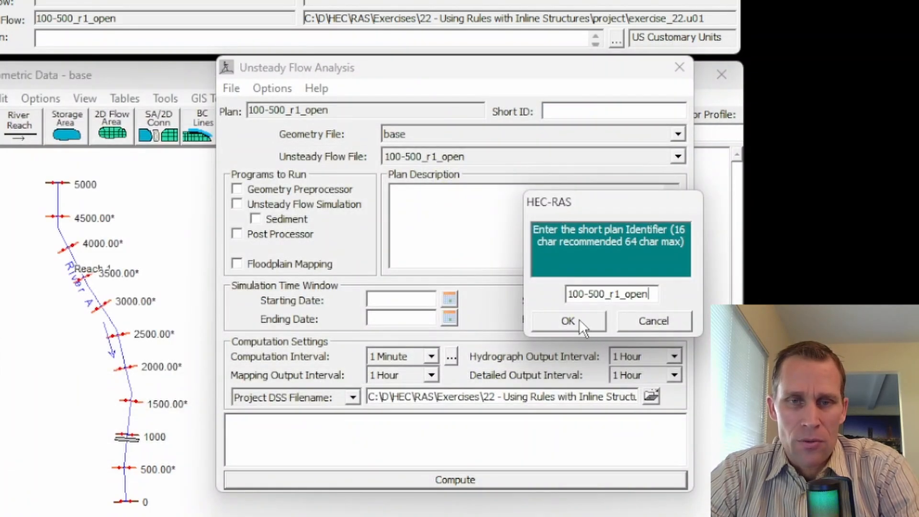
left_click(582, 318)
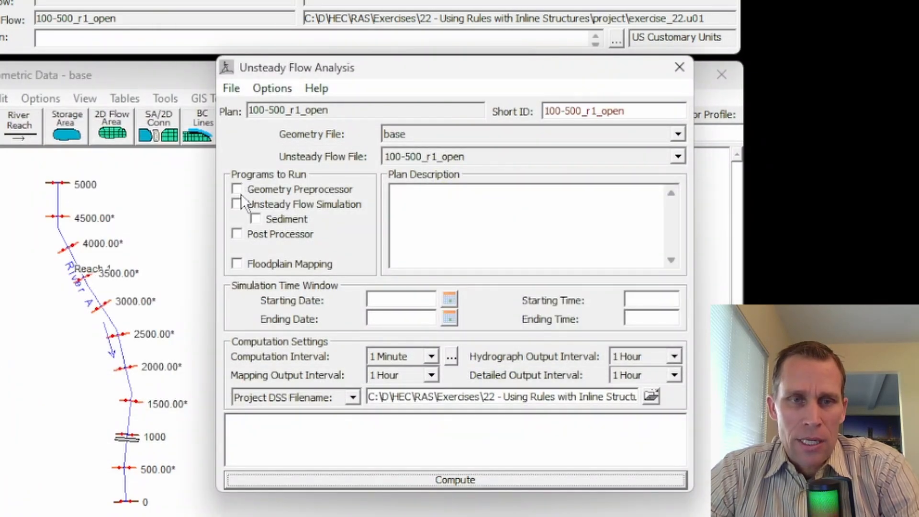
- Enable the geometry preprocessor, unsteady flow simulation and post processor for the plan
left_click(239, 188)
left_click(238, 203)
left_click(237, 234)
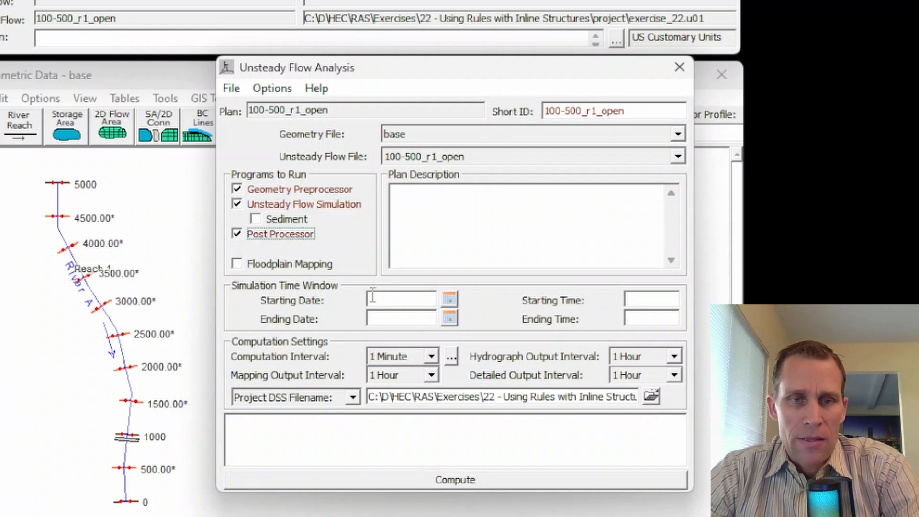
- Set the simulation time window from 01JAN2020 00:00 to 04JAN2020 00:00
left_click(411, 299)
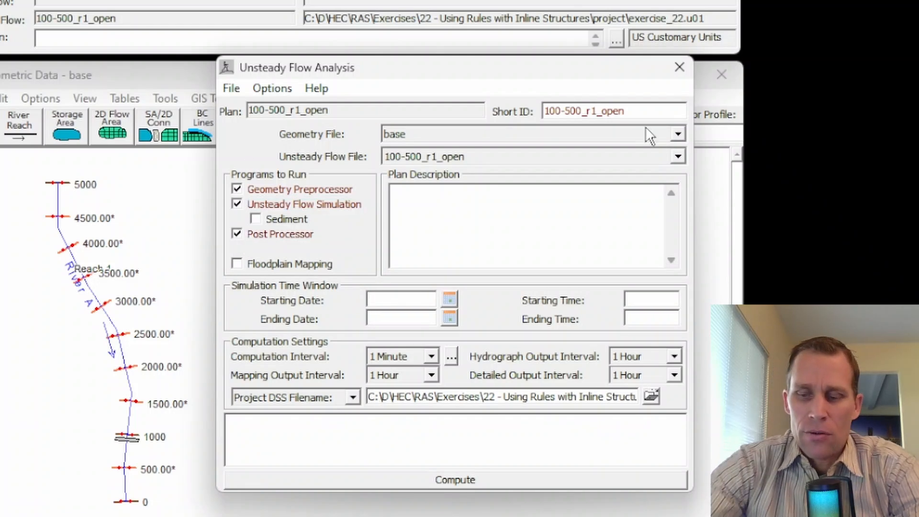
type("01")
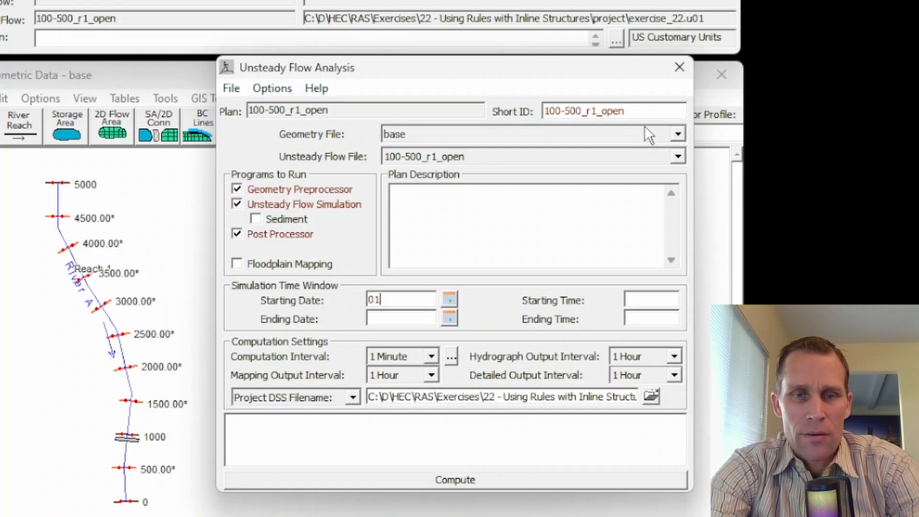
type("JAN2020")
key("Tab")
type("00:00")
type("04J")
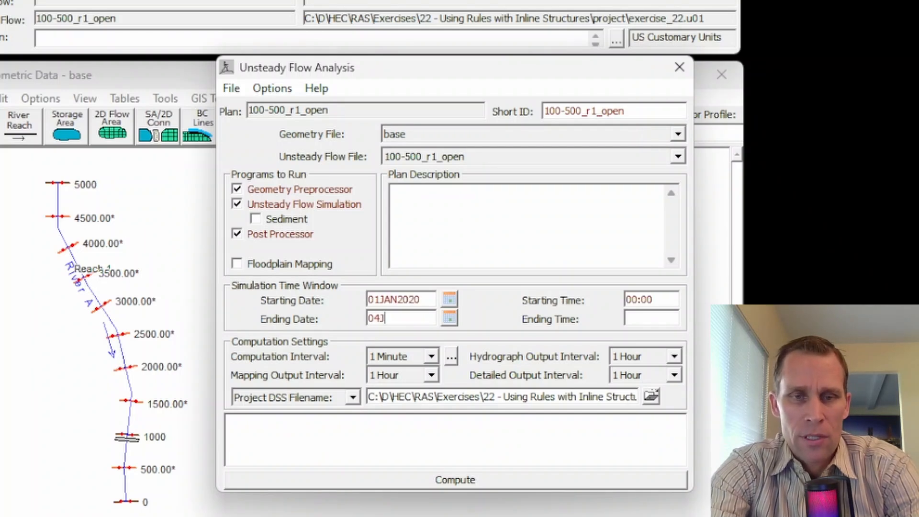
type("AN2020")
key("Tab")
type("00:00")
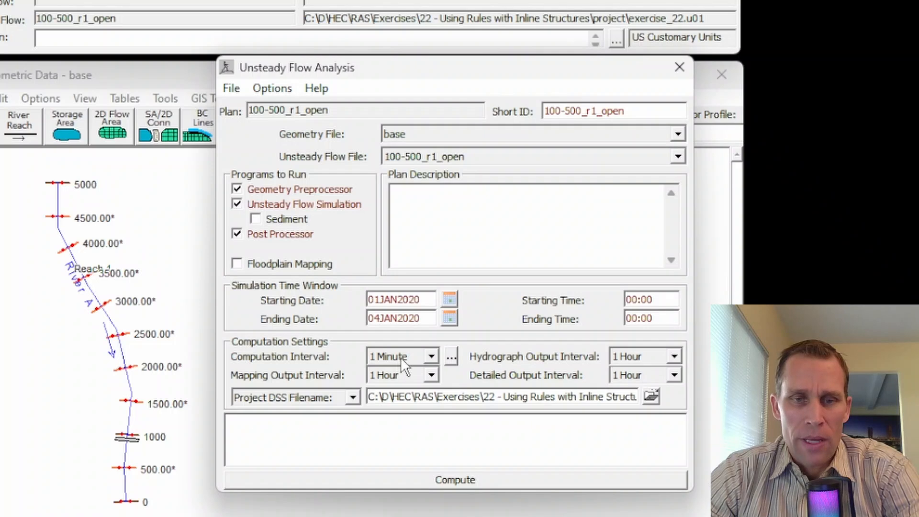
- Set both the hydrograph output interval and the detailed output interval to 15 minutes
left_click(674, 357)
scroll(642, 403, "up", 1)
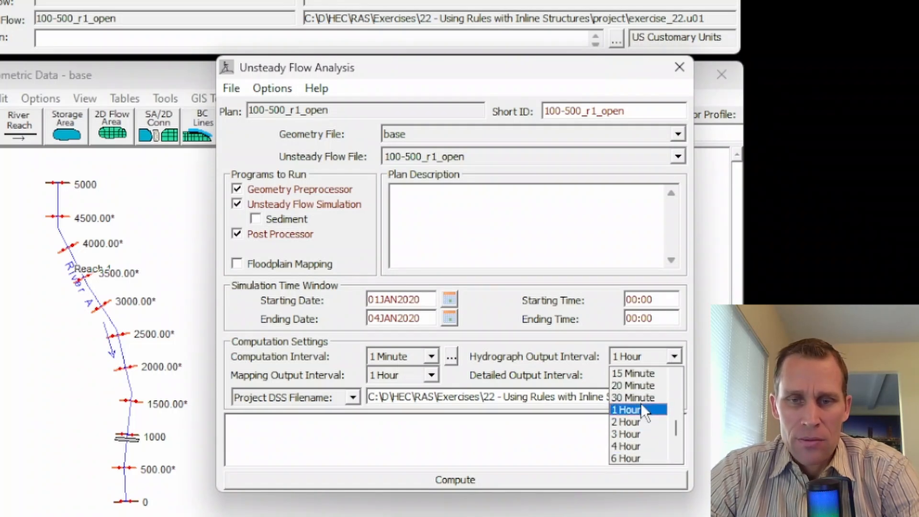
left_click(633, 373)
left_click(651, 375)
scroll(636, 402, "up", 1)
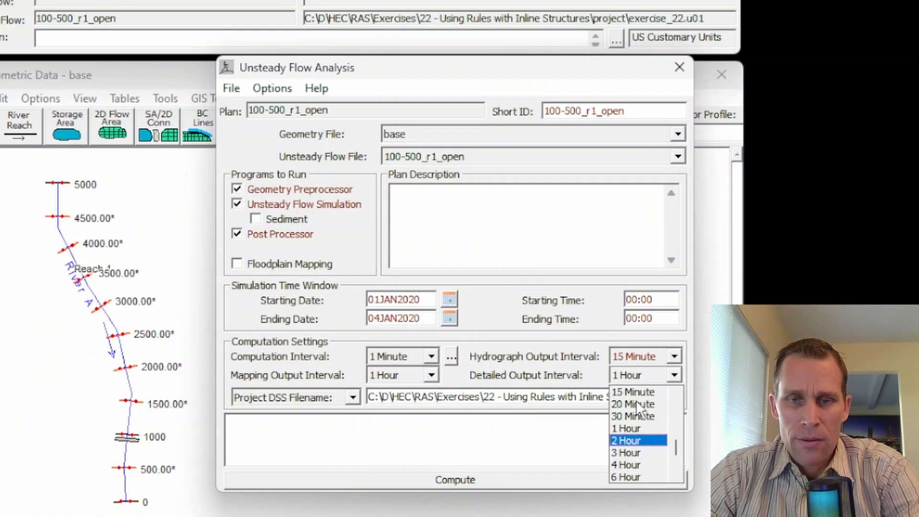
left_click(638, 393)
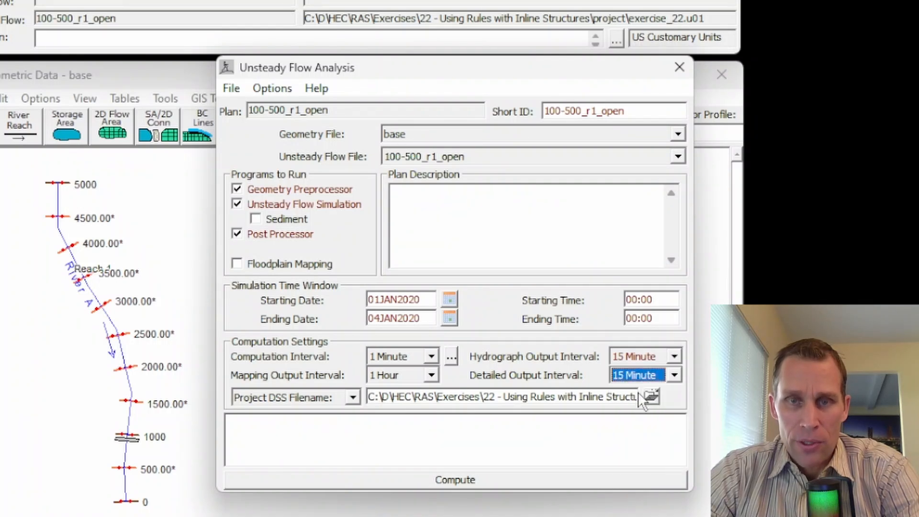
- Save the plan, compute the unsteady flow simulation and close the computation window
left_click(228, 91)
left_click(273, 151)
left_click(454, 481)
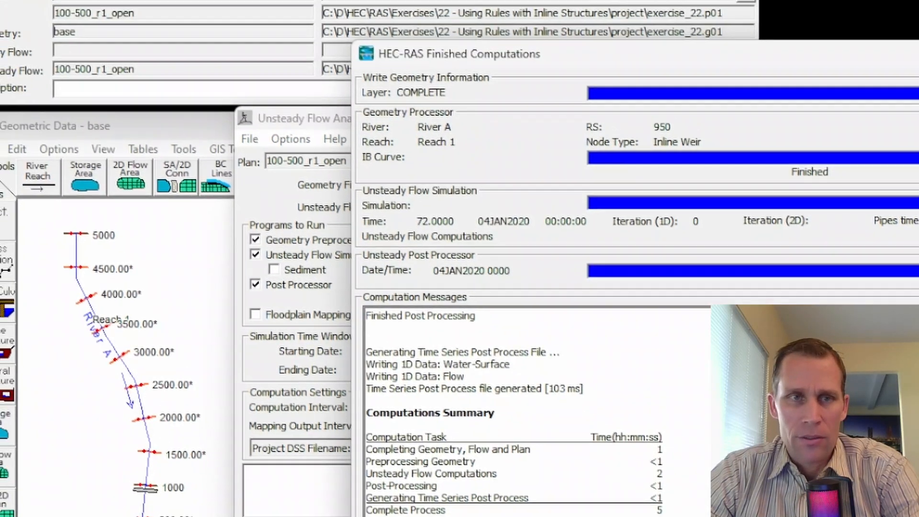
left_click(917, 3)
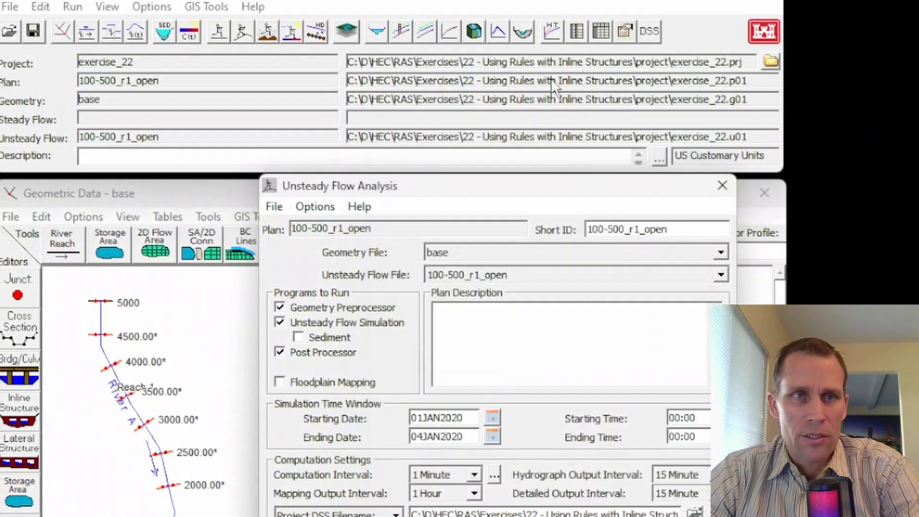
- Animate the water surface in the cross section plot at the station 950 inline structure, view station 1000 and close the plot
left_click(107, 7)
left_click(126, 28)
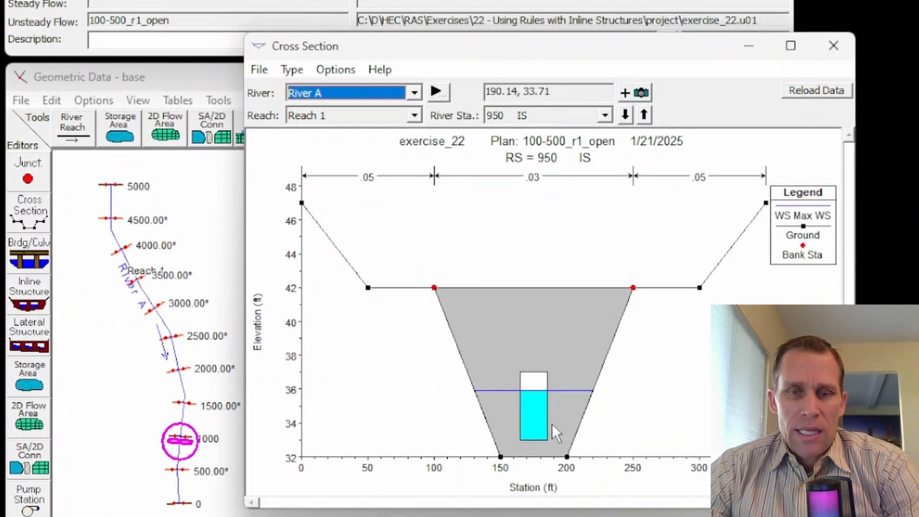
left_click(337, 70)
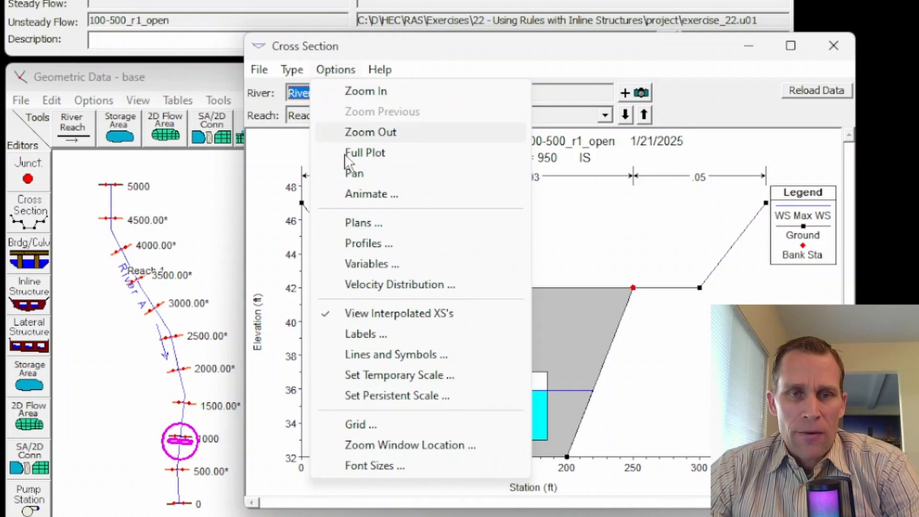
left_click(365, 195)
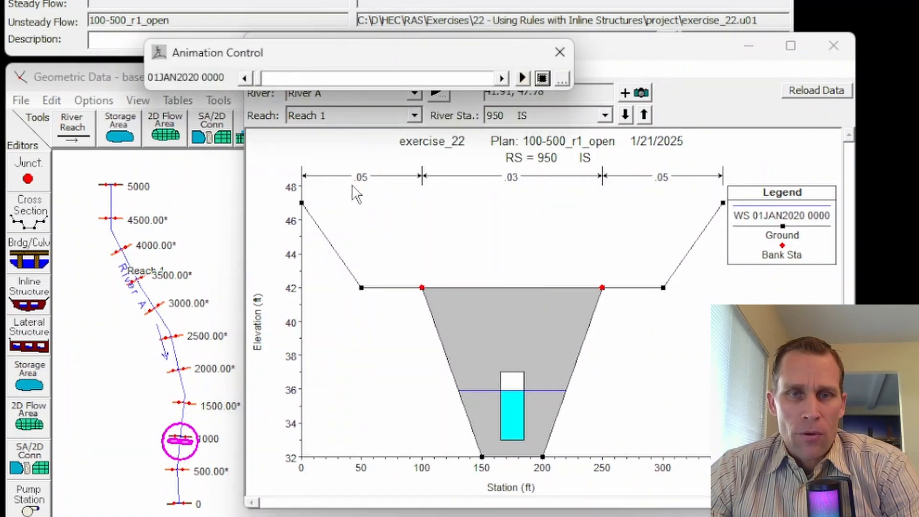
left_click(522, 76)
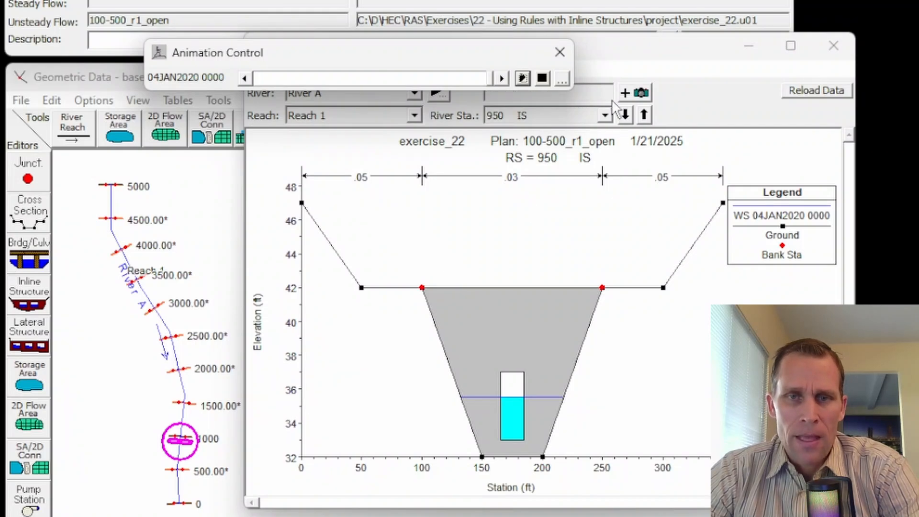
left_click(641, 116)
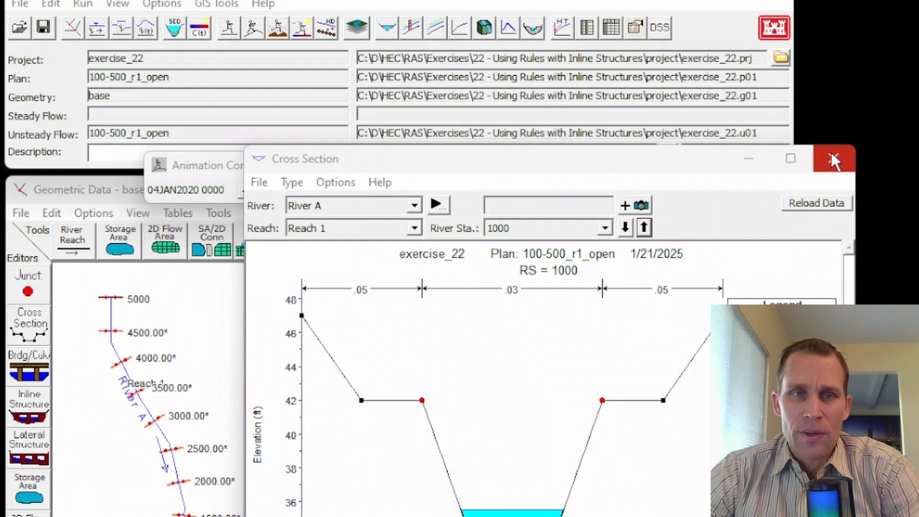
left_click(833, 161)
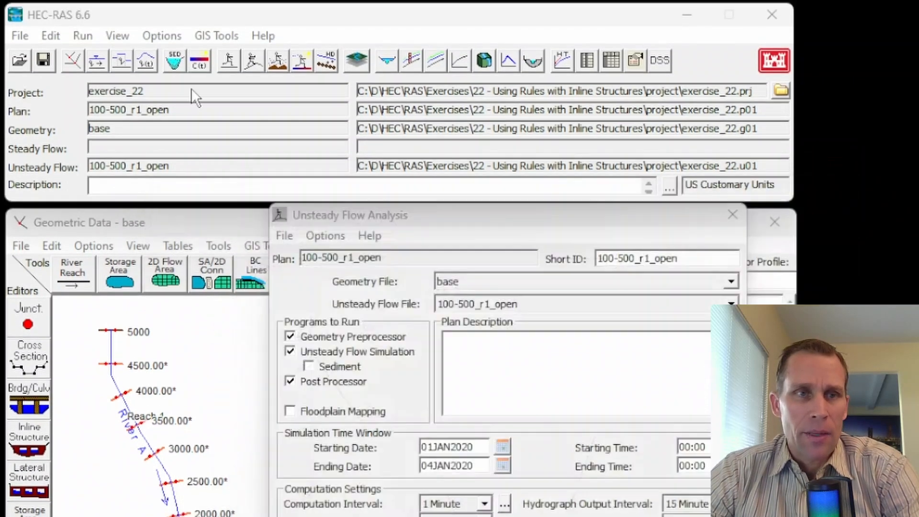
- Open the unsteady flow data and save a copy of it titled 100-500_r1_rules
left_click(77, 37)
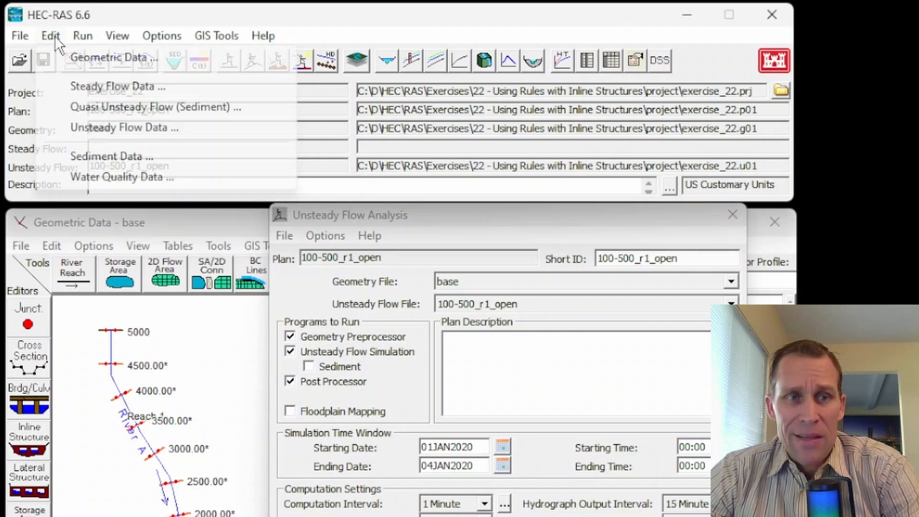
left_click(98, 125)
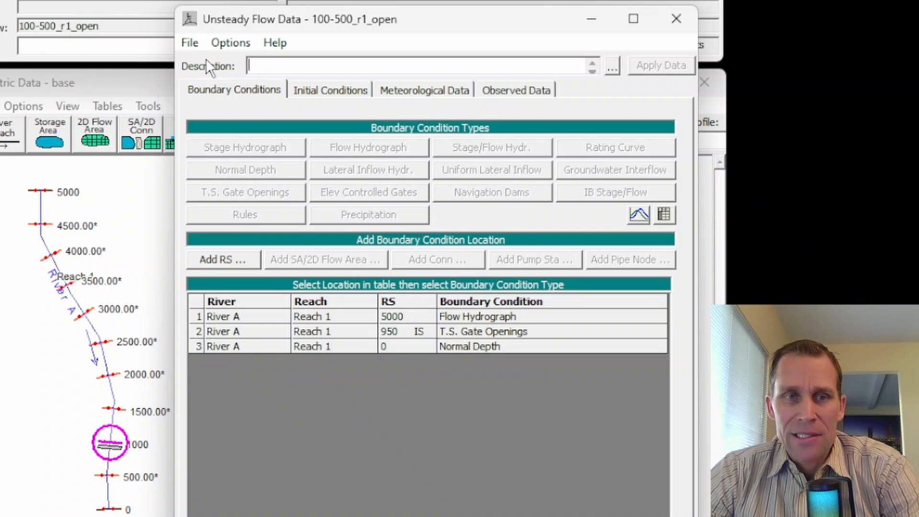
left_click(189, 41)
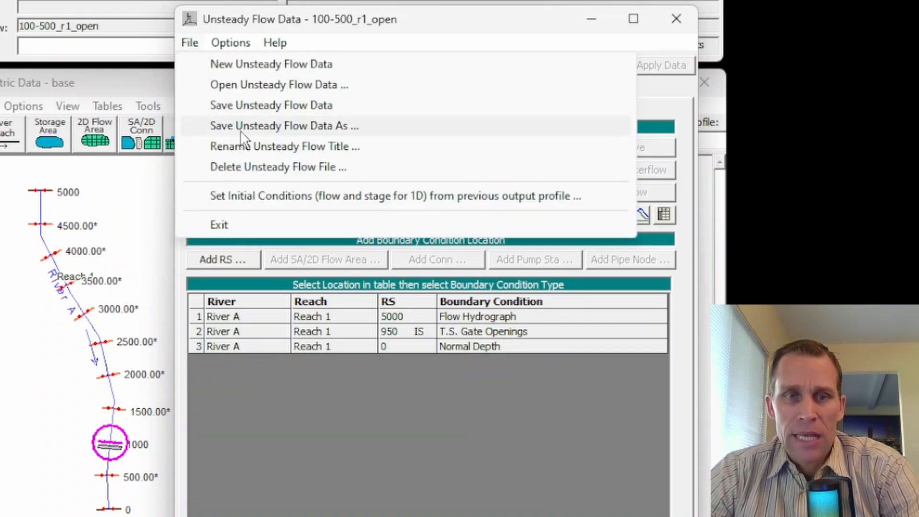
left_click(263, 129)
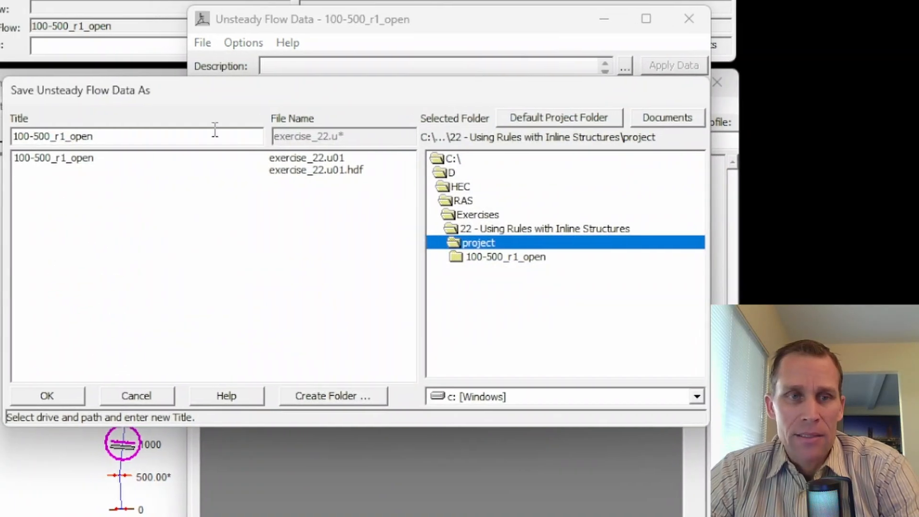
key("BackSpace")
key("BackSpace")
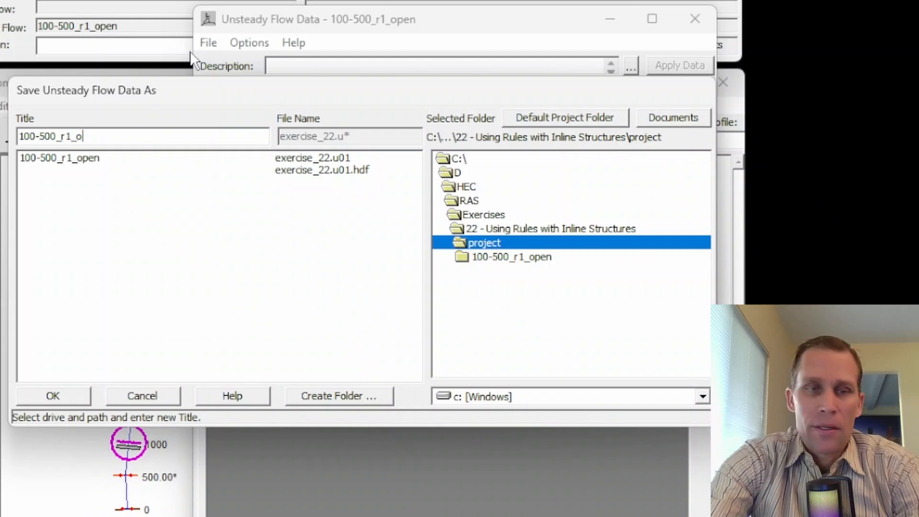
type("rules")
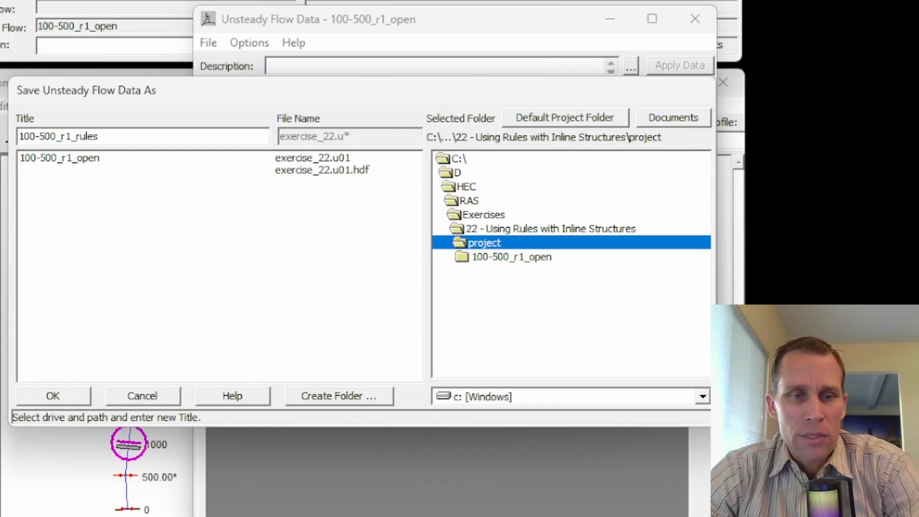
left_click(80, 391)
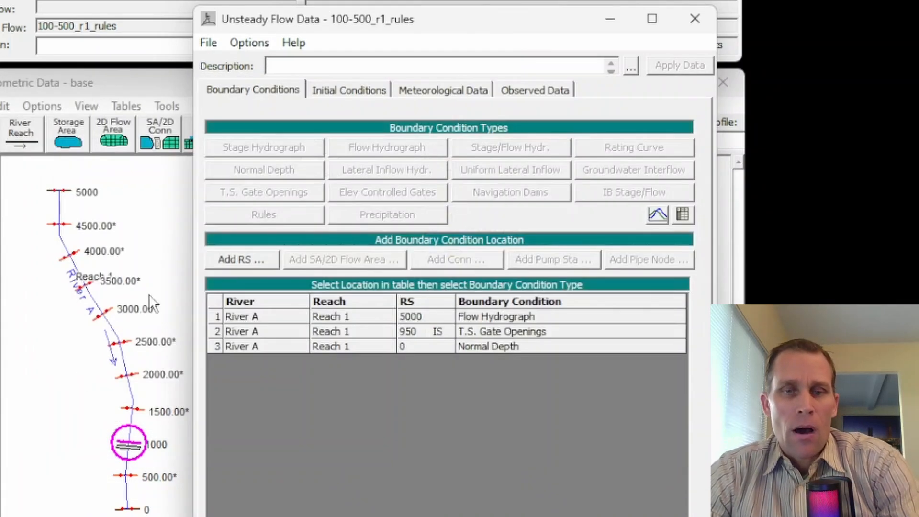
- Replace the T.S. Gate Openings boundary condition at River A station 950 with a Rules boundary condition
left_click(483, 334)
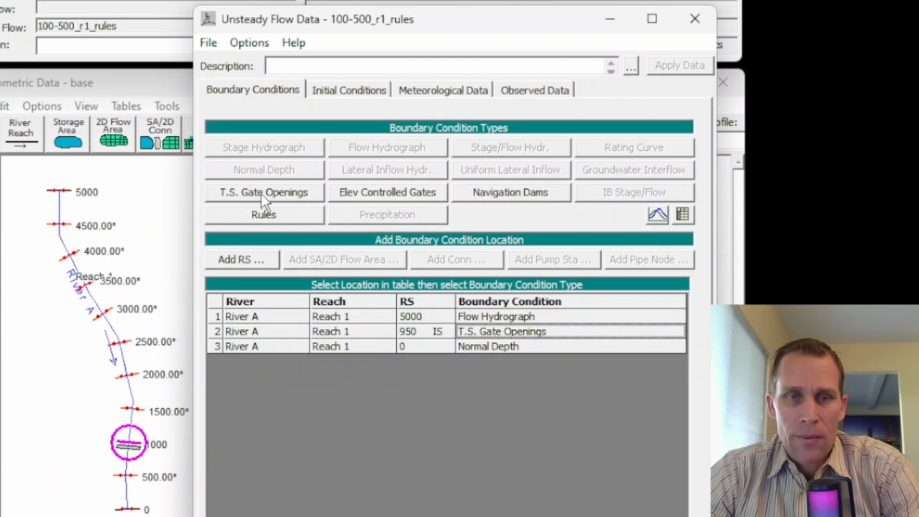
left_click(281, 207)
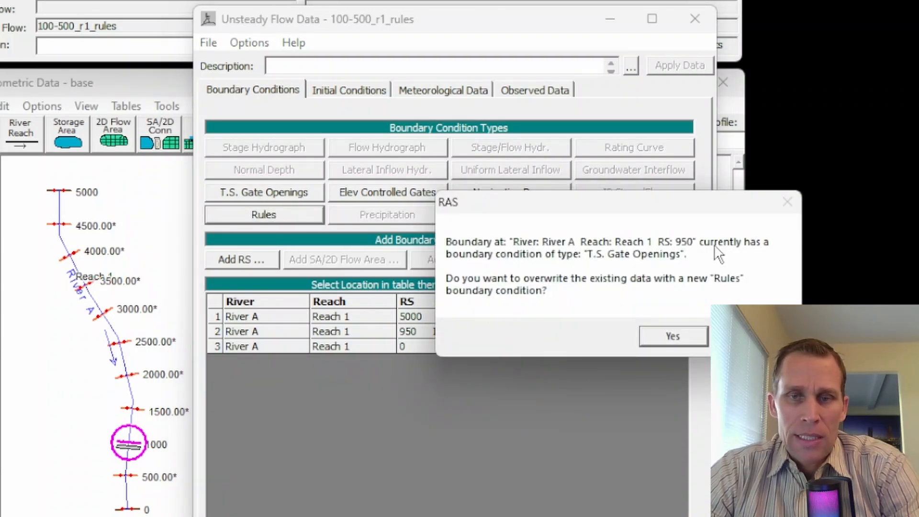
left_click(670, 337)
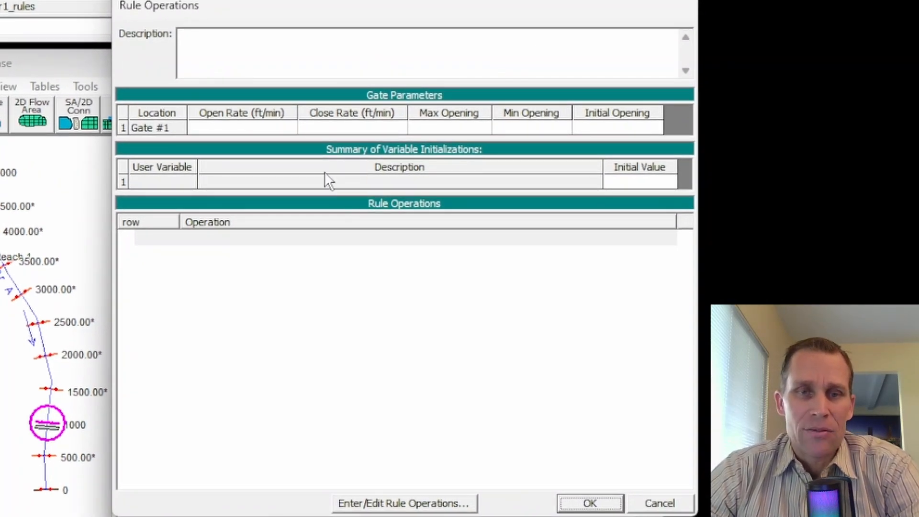
- Set Gate #1 to open and close rates of 1 ft/min, maximum opening 4, minimum opening 0 and initial opening 4
left_click(259, 127)
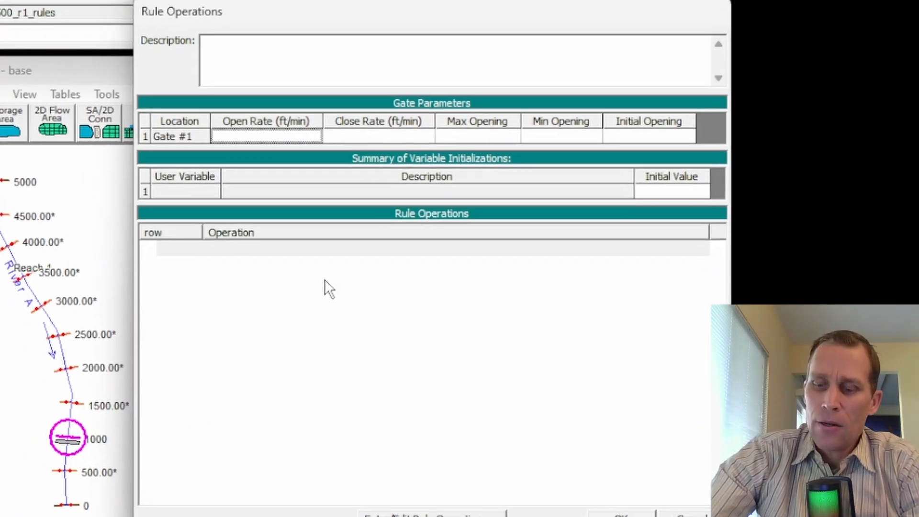
type("1")
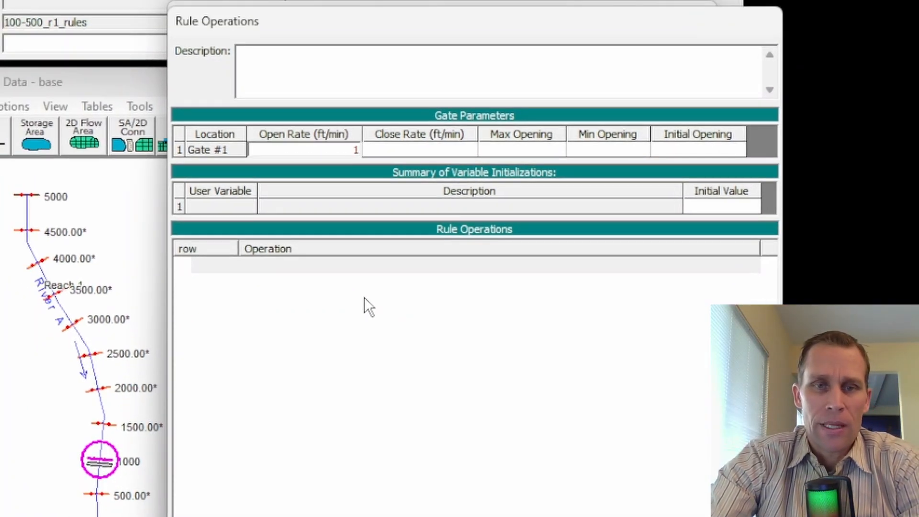
key("Tab")
type("1")
key("Tab")
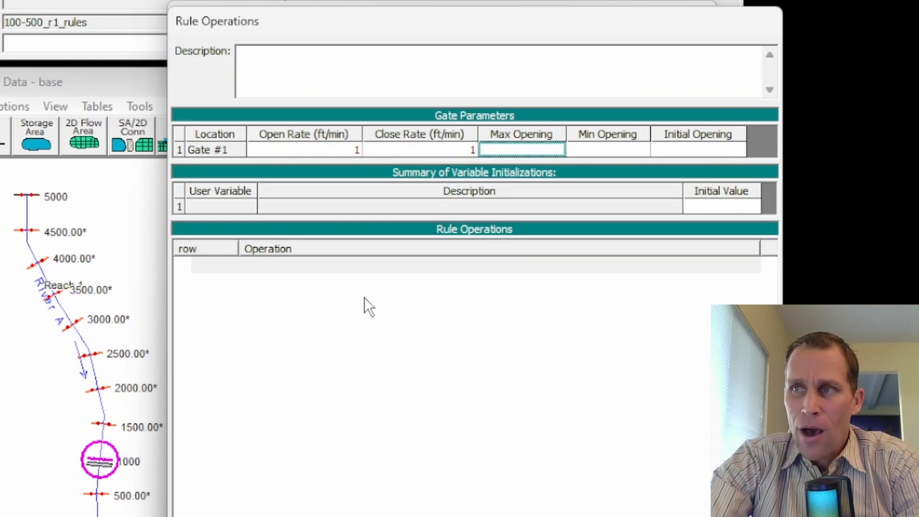
type("4")
key("Tab")
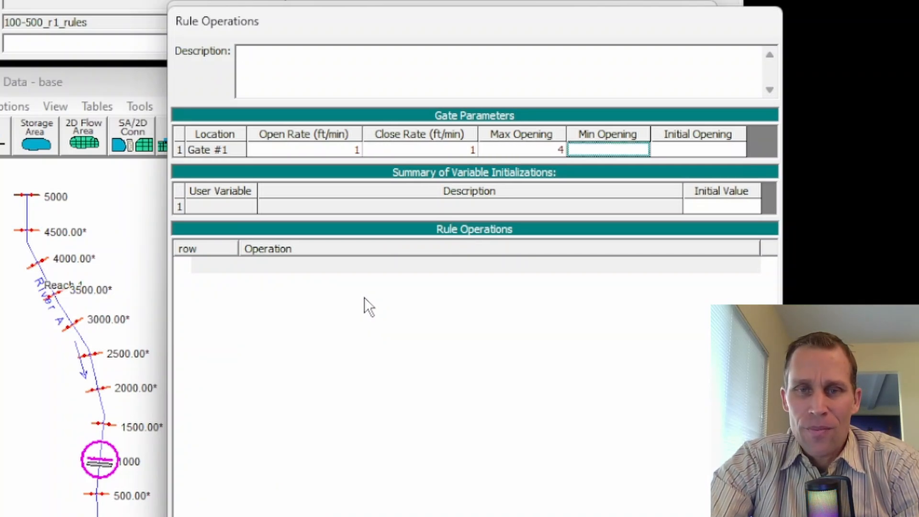
type("0")
key("Tab")
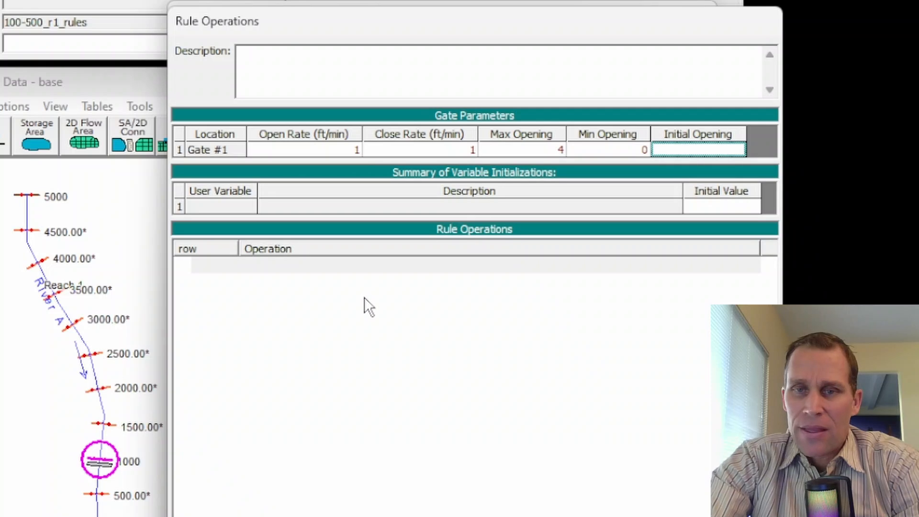
type("4")
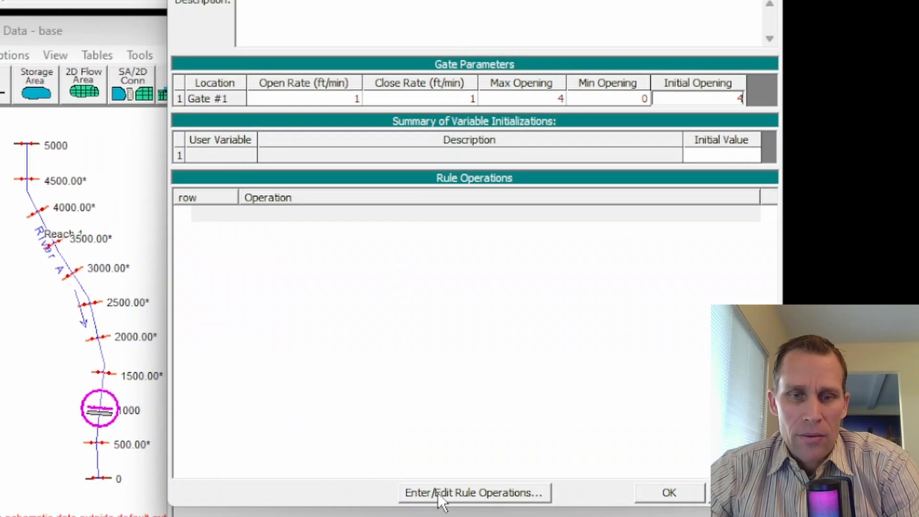
- Open the rule operations editor and insert a comment operation reading dayNumber
left_click(438, 492)
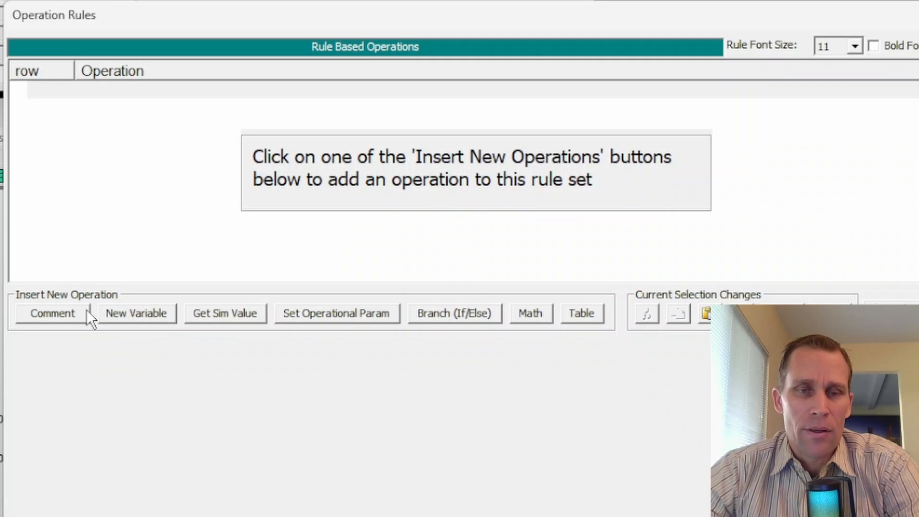
left_click(59, 317)
left_click(172, 374)
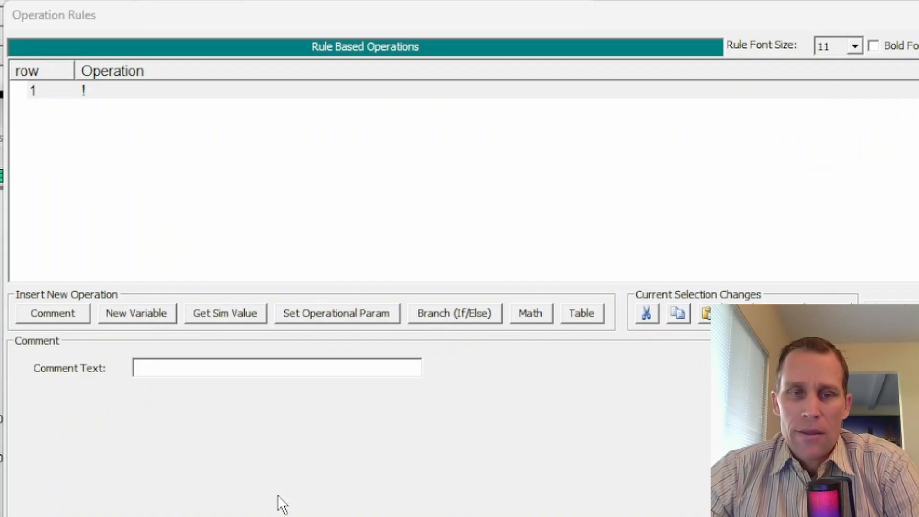
type("dayNumber")
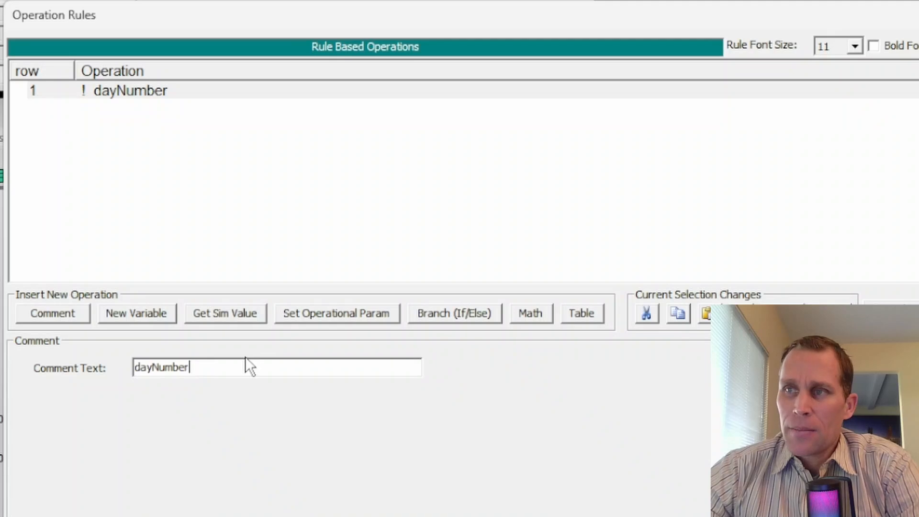
- Add a Get Sim Value operation below the comment that assigns the time variable Day of Year to a new variable dayNumber
left_click(113, 108)
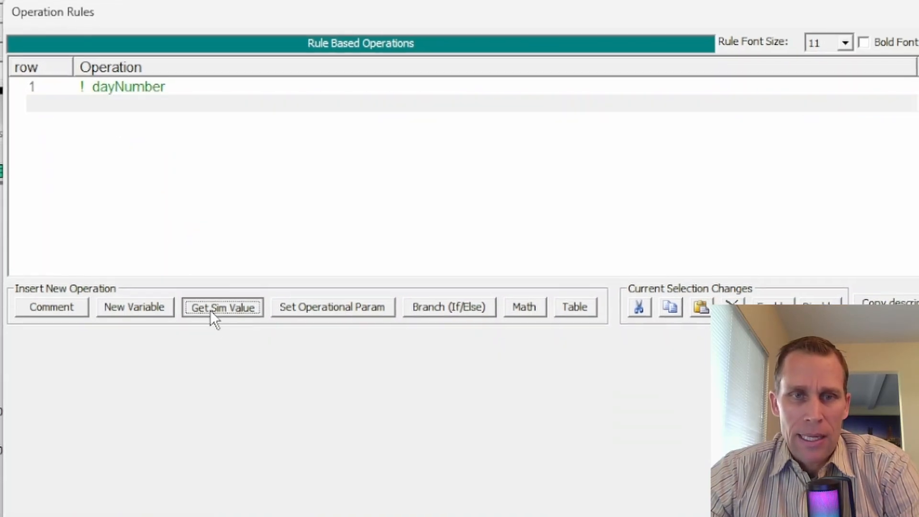
left_click(218, 315)
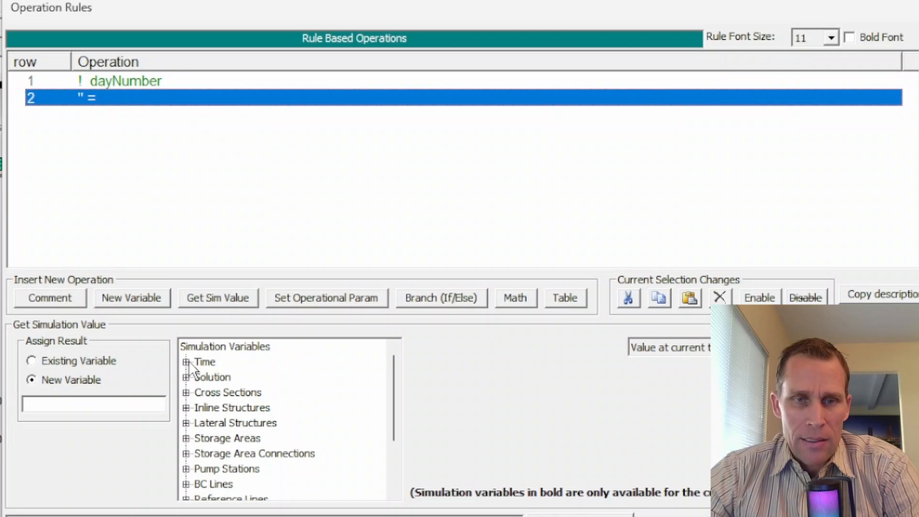
left_click(187, 361)
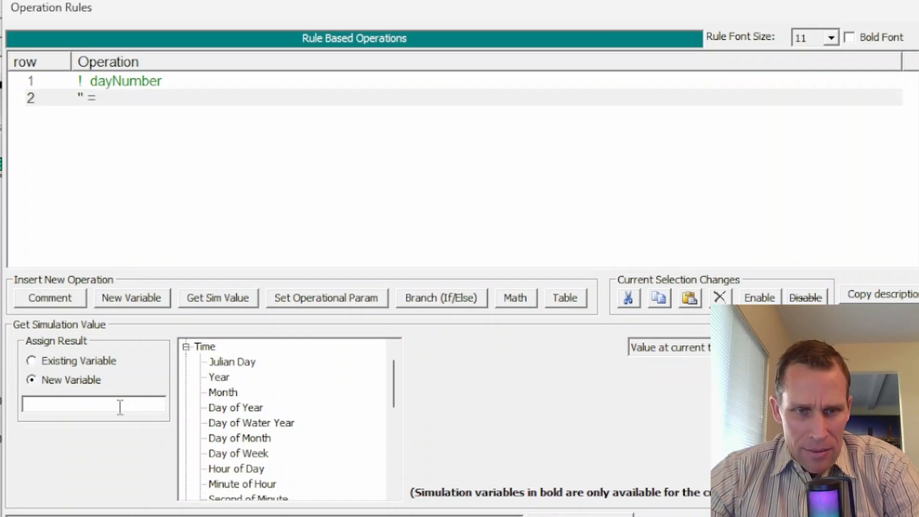
left_click(72, 403)
type("dayNumber")
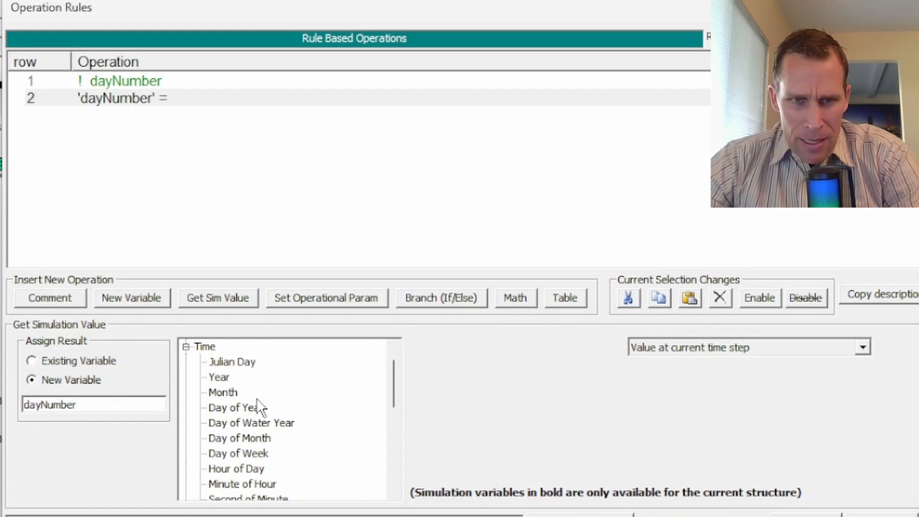
left_click(233, 411)
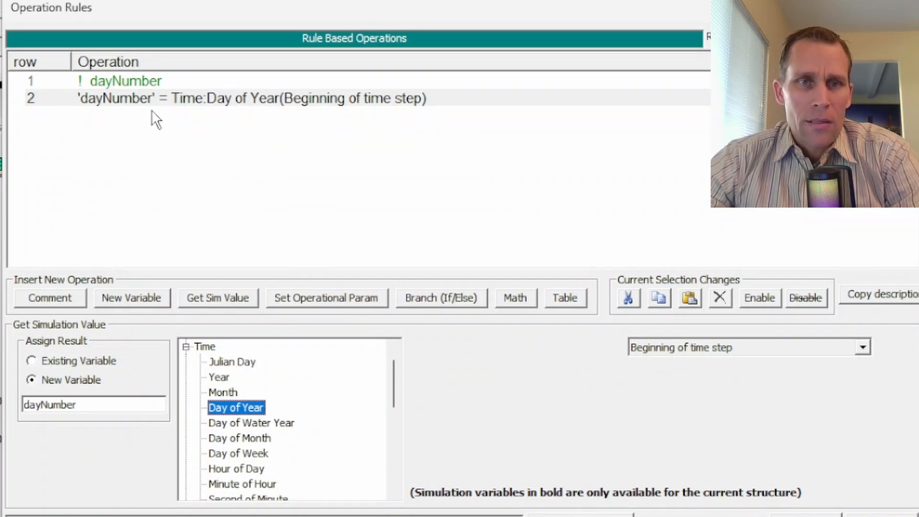
- Insert a comment operation reading wselRS1000 in row 3 of the rule set
left_click(119, 116)
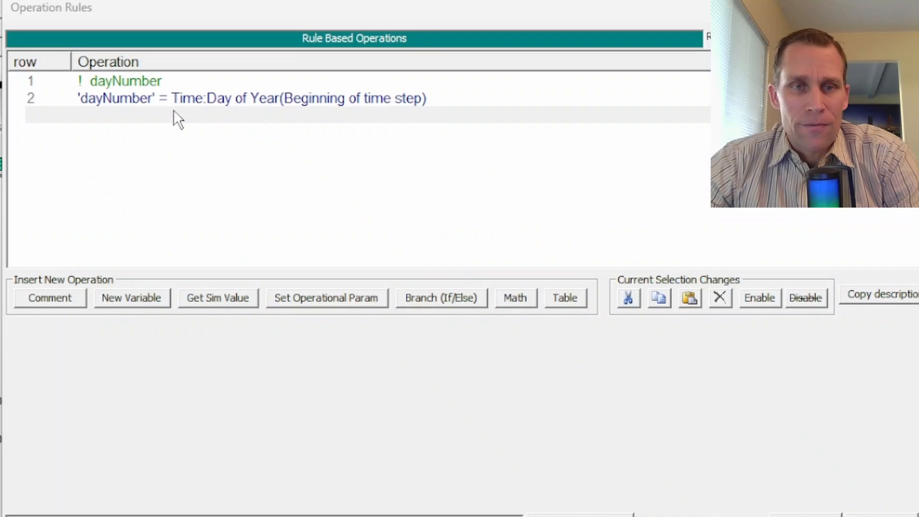
left_click(130, 115)
left_click(70, 298)
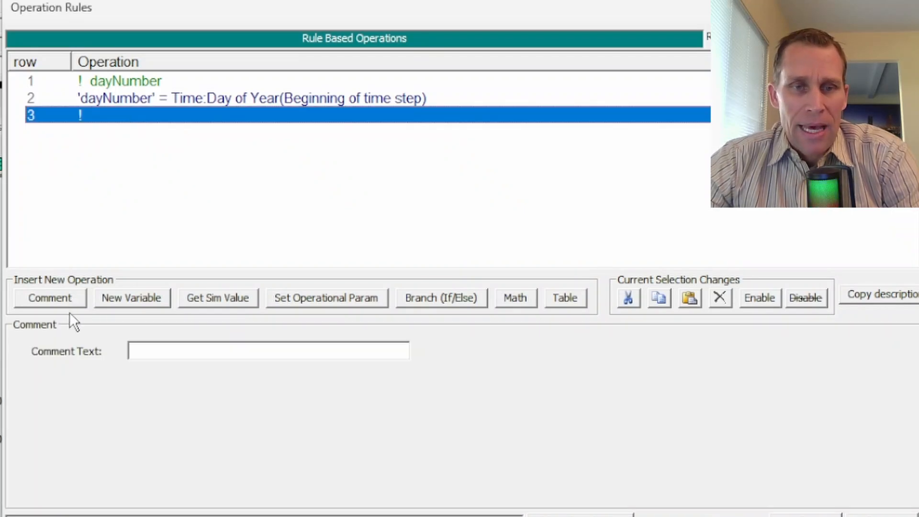
left_click(141, 353)
type("wselRS1000")
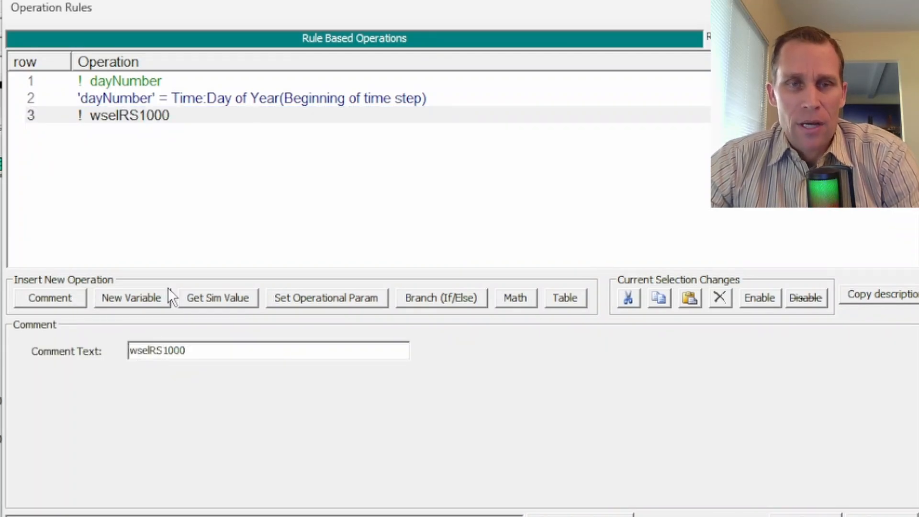
- Add a Get Sim Value operation in row 4 that assigns its result to a new variable wselRS1000
left_click(110, 133)
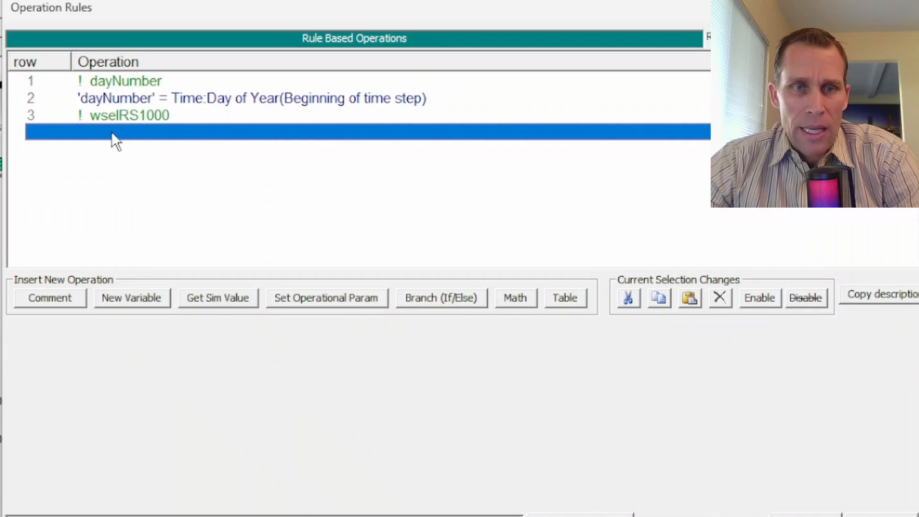
left_click(213, 299)
left_click(33, 385)
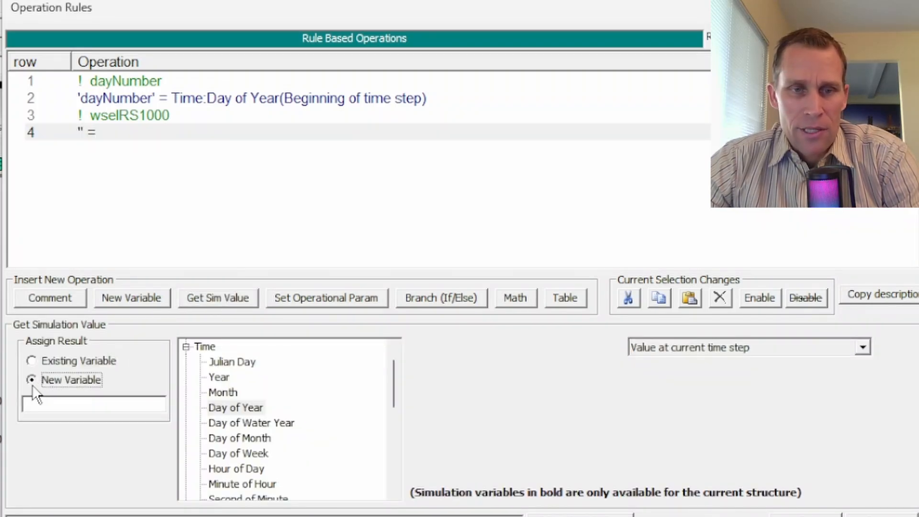
left_click(62, 404)
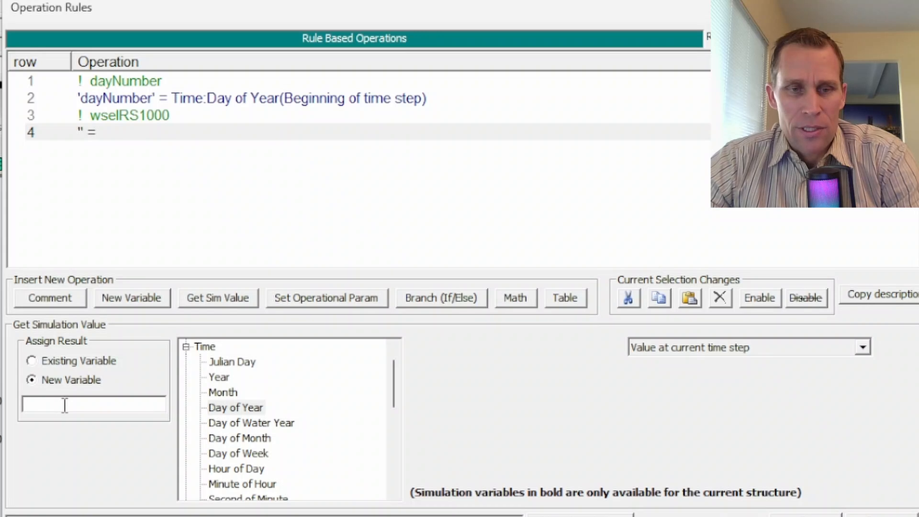
type("wselRS1000")
left_click_drag(90, 403, 8, 398)
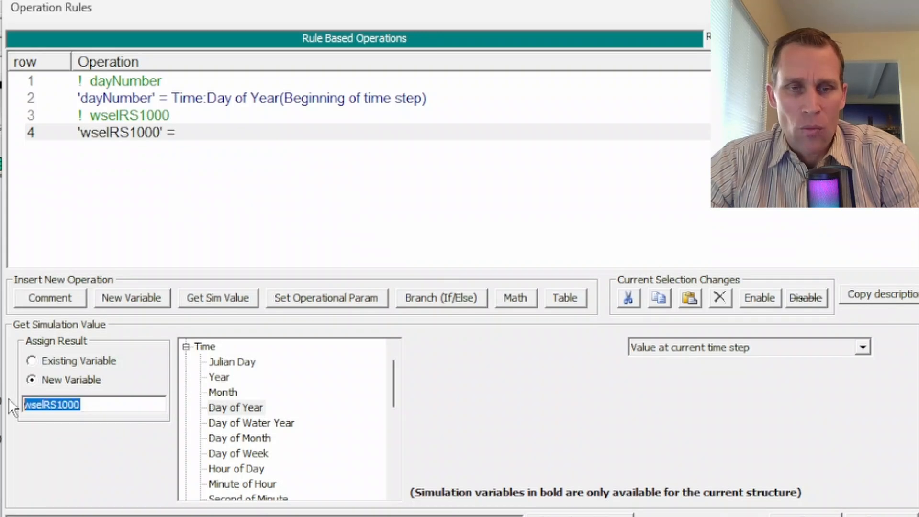
left_click(90, 405)
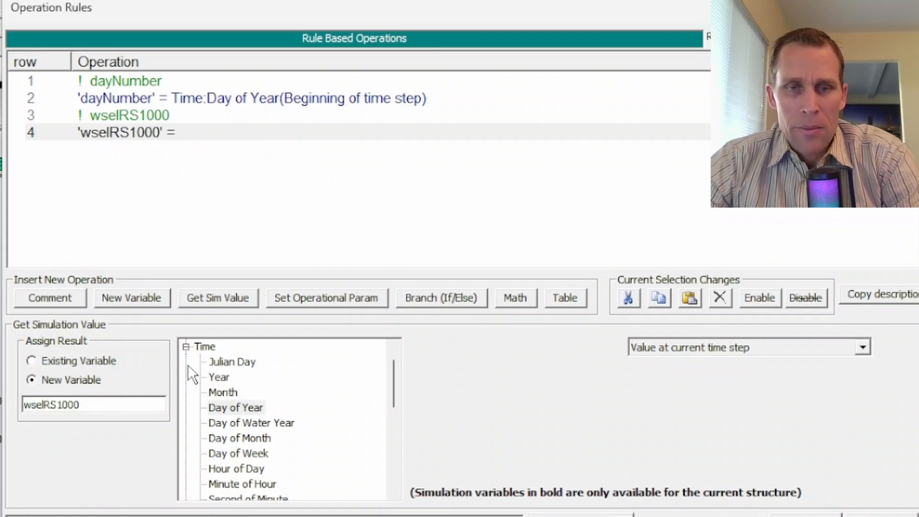
- Assign the cross section WS Elevation at River A, Reach 1, RS 1000 to the wselRS1000 variable
left_click(188, 347)
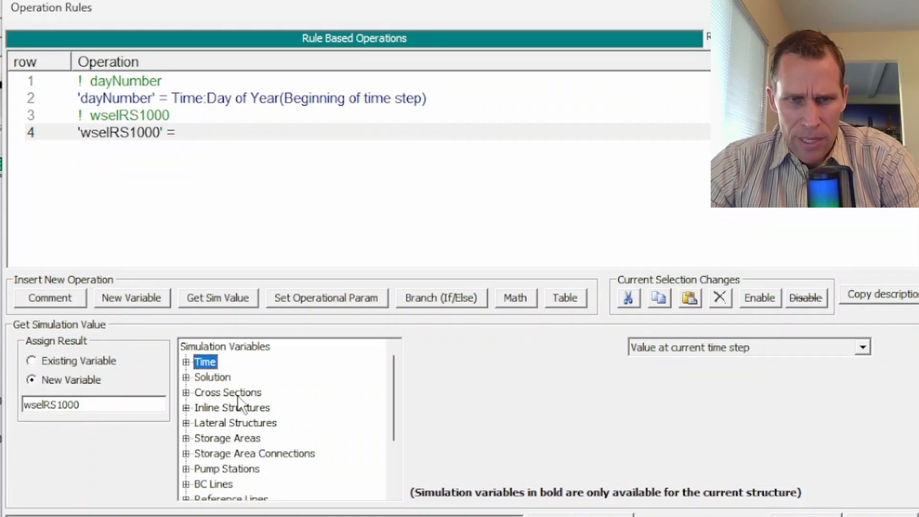
left_click(190, 393)
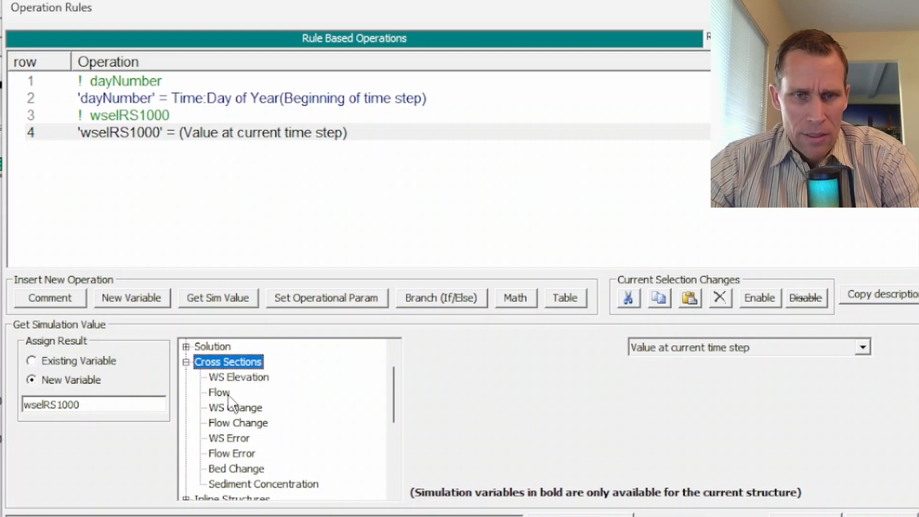
left_click(239, 378)
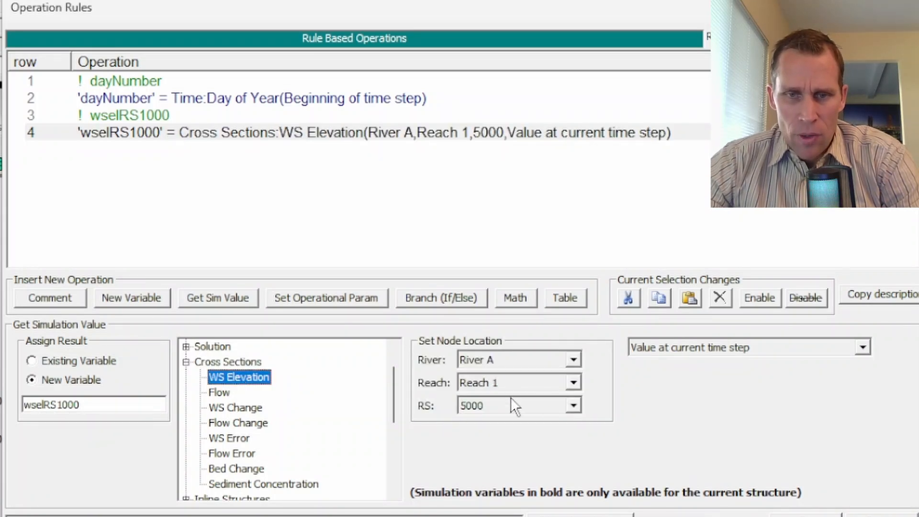
left_click(574, 406)
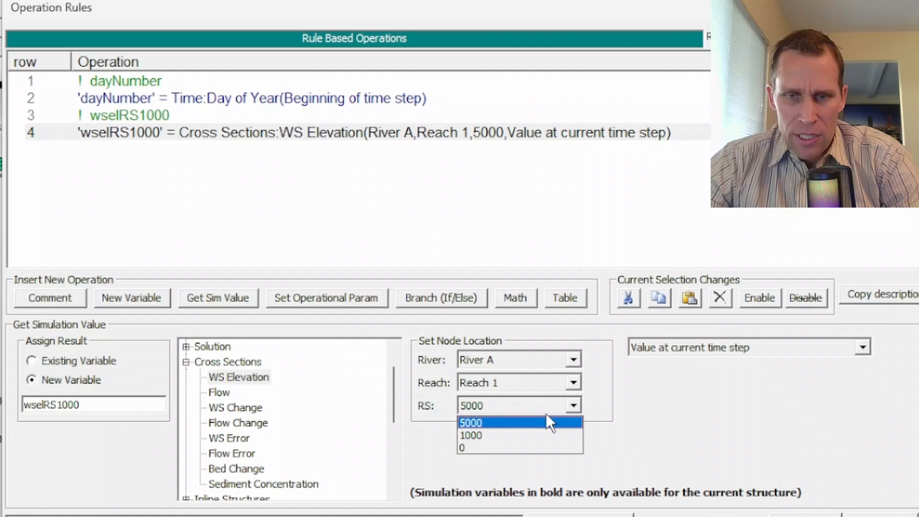
left_click(501, 435)
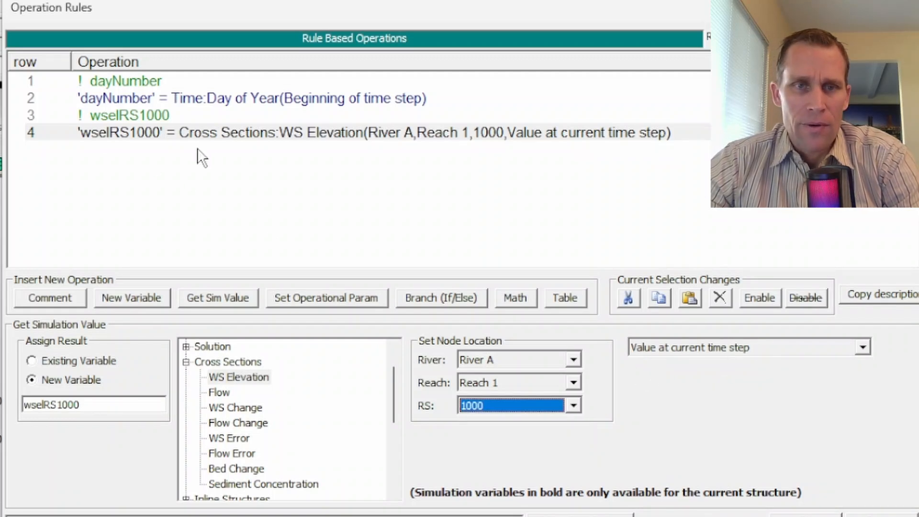
left_click(326, 292)
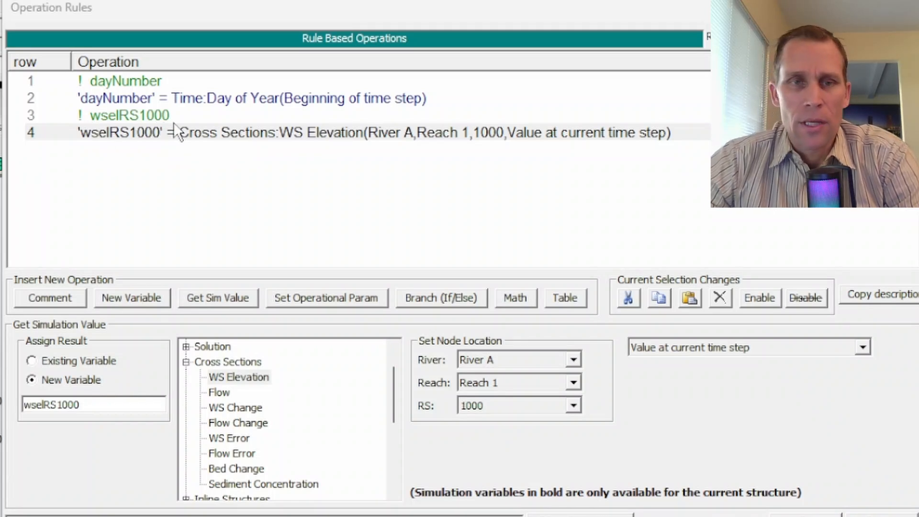
- Insert a comment operation reading wselTargetRS1000 in row 5 of the rule set
left_click(120, 151)
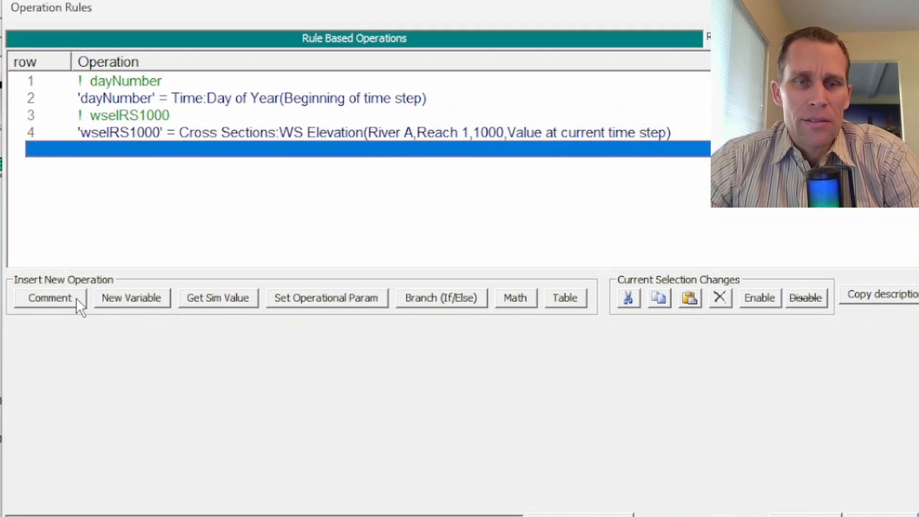
left_click(79, 305)
type("wselTargetRS1000")
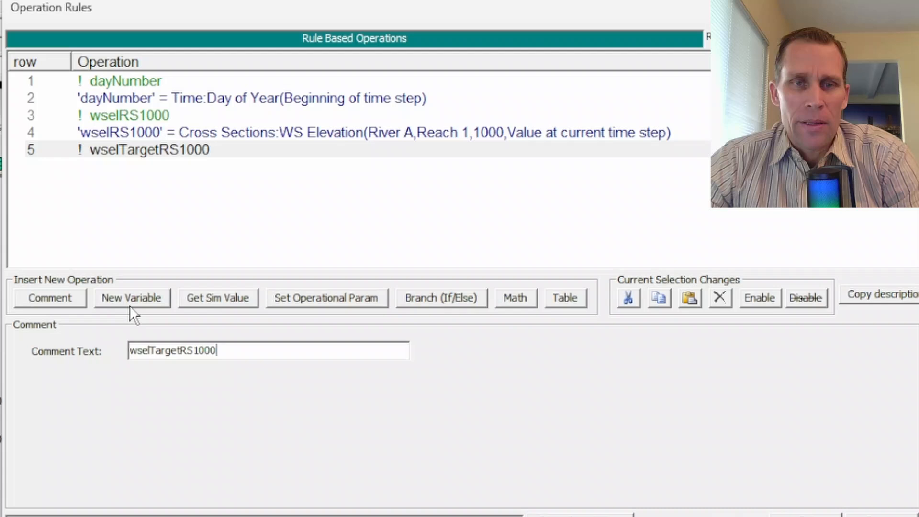
- Add a Math operation in row 6 that assigns its result to a new variable wselTargetRS1000
left_click(124, 169)
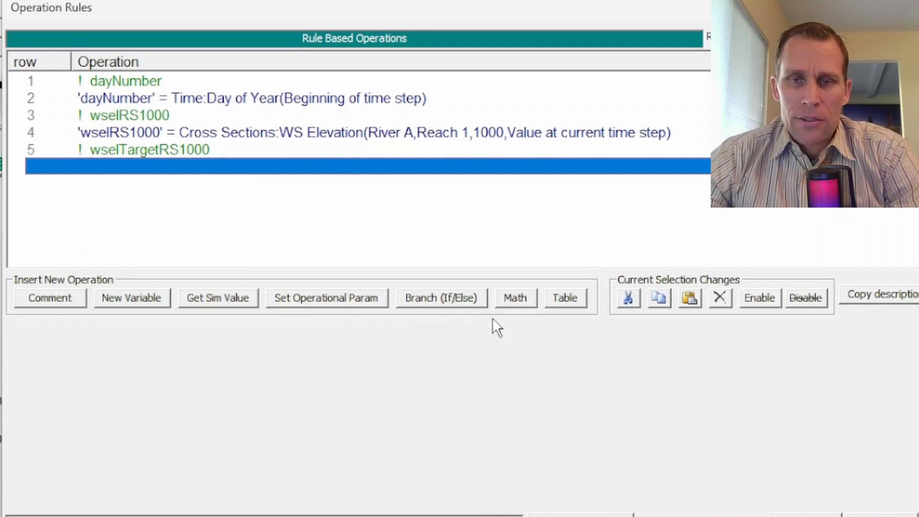
left_click(513, 299)
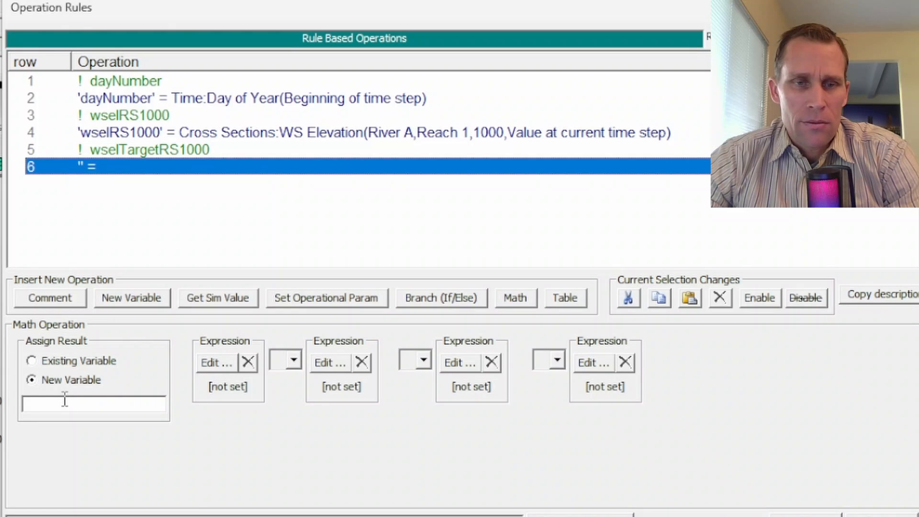
left_click(72, 403)
type("wselTargetRS1000")
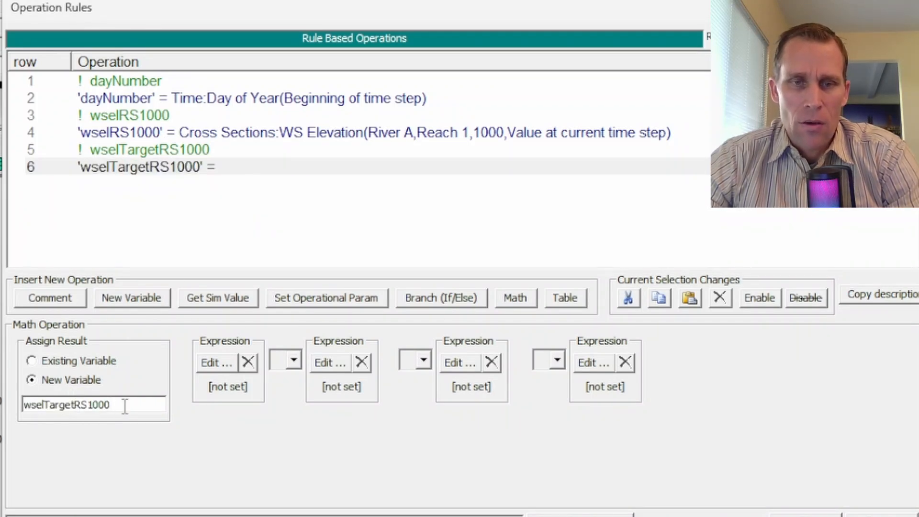
- Define the first expression of wselTargetRS1000 with coefficient 2, variable dayNumber and constant 34
left_click(216, 363)
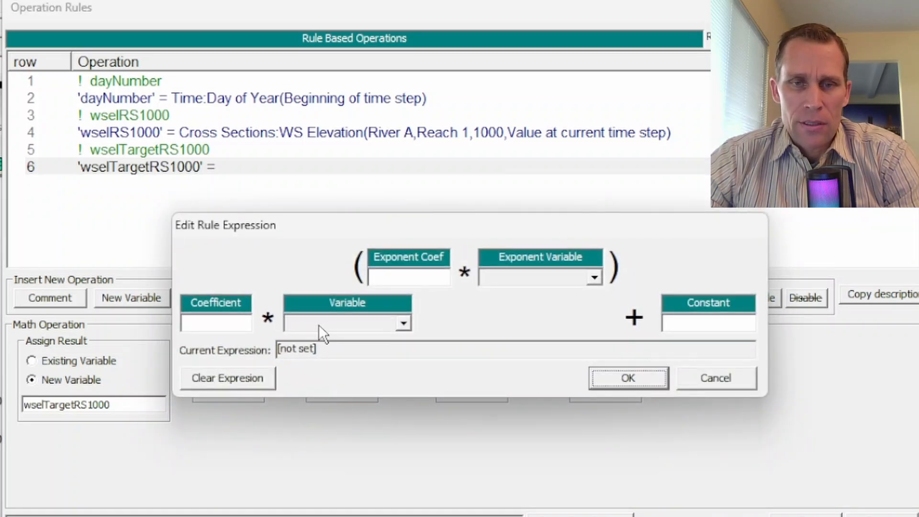
left_click(222, 326)
type("2")
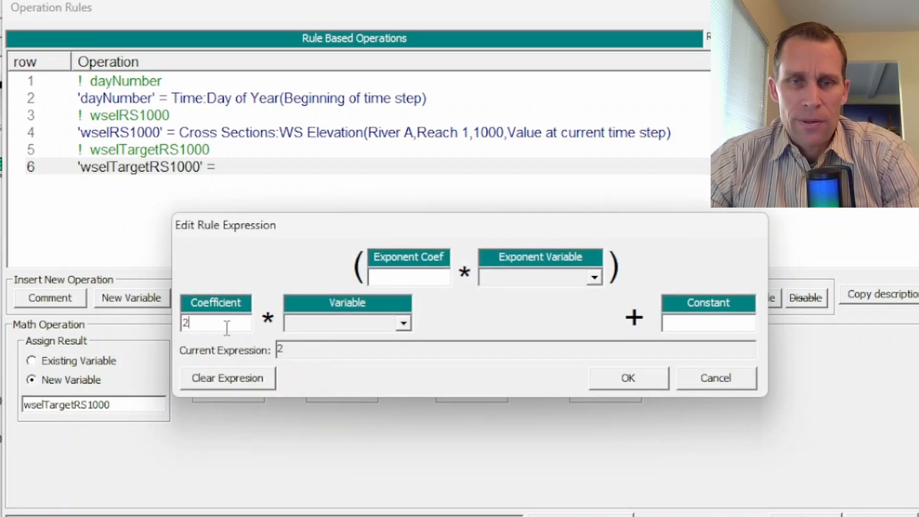
left_click(325, 323)
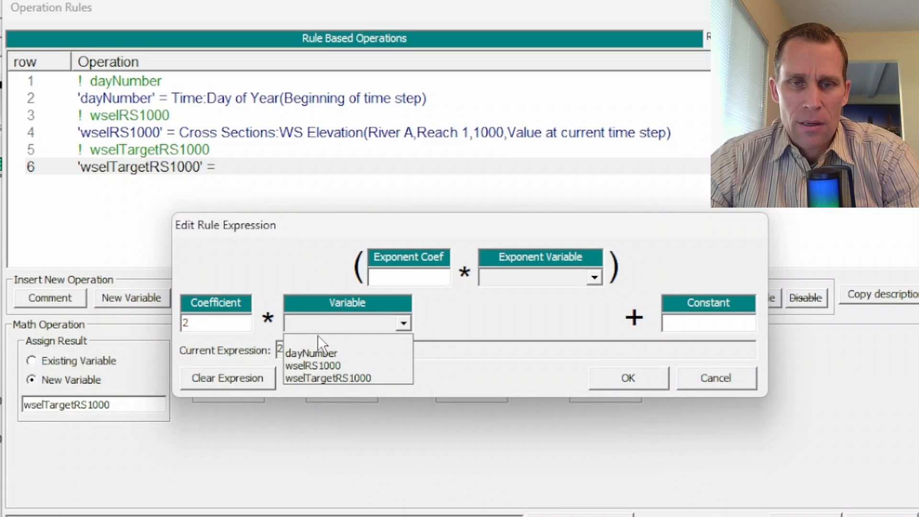
left_click(326, 358)
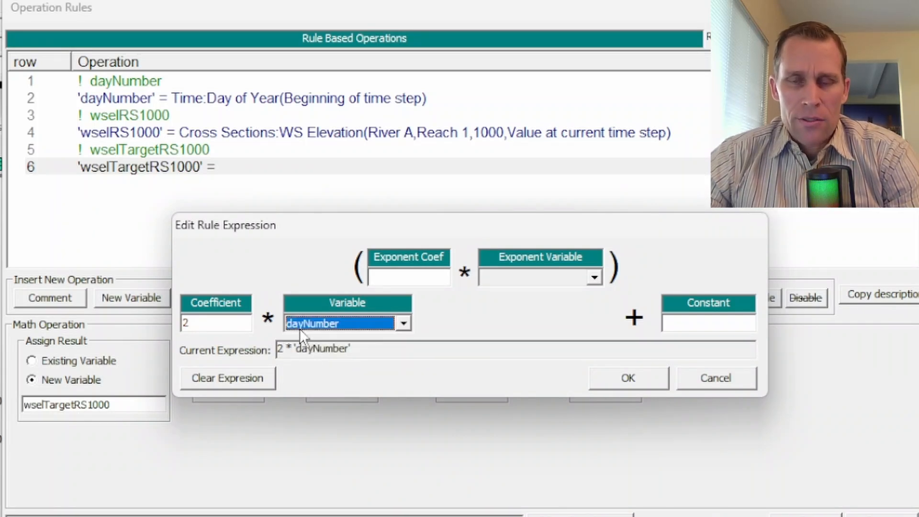
left_click(676, 320)
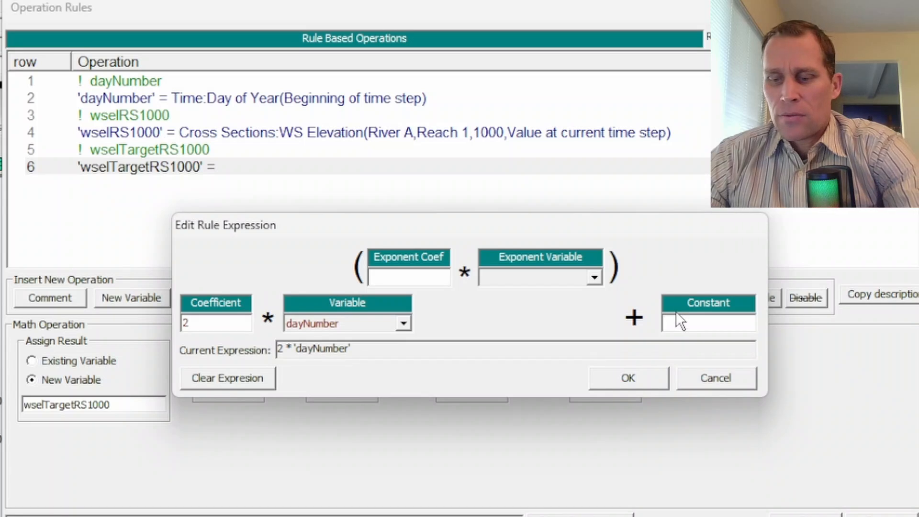
type("34")
left_click(635, 383)
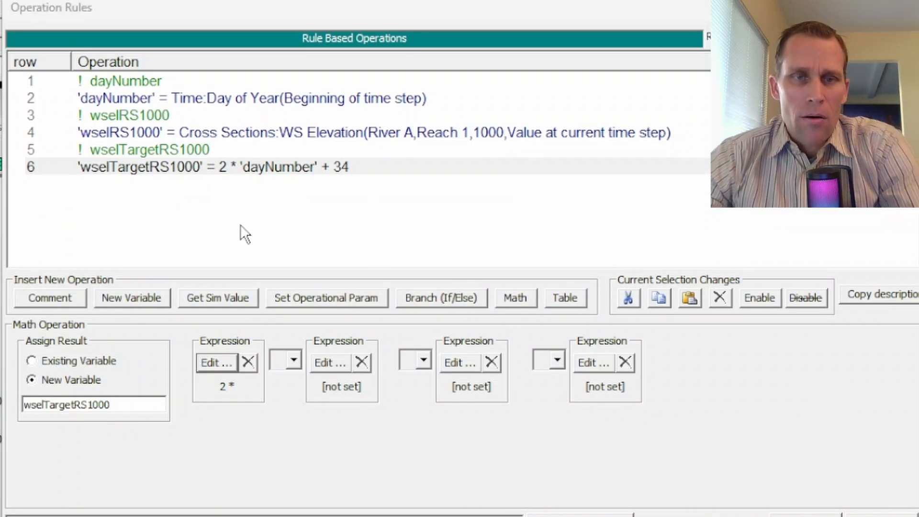
- Insert a comment operation reading gateHeight in row 7 of the rule set
left_click(148, 187)
left_click(71, 302)
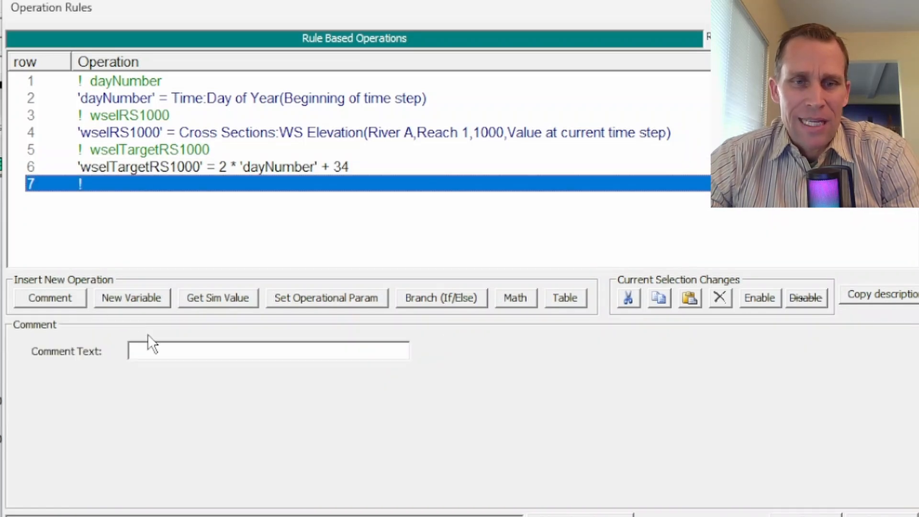
left_click(160, 351)
type("gateHeight")
- Add a Get Sim Value operation in row 8 that assigns its result to a new variable gateHeight
left_click(113, 200)
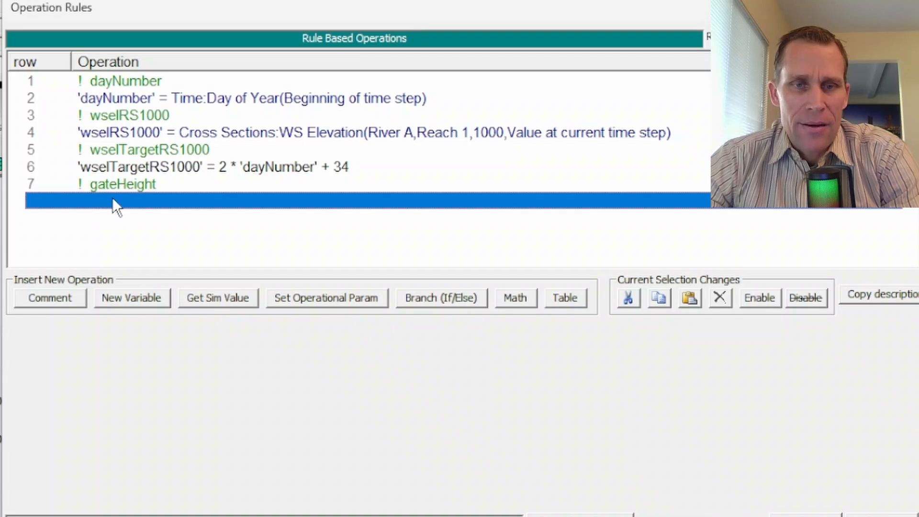
left_click(208, 298)
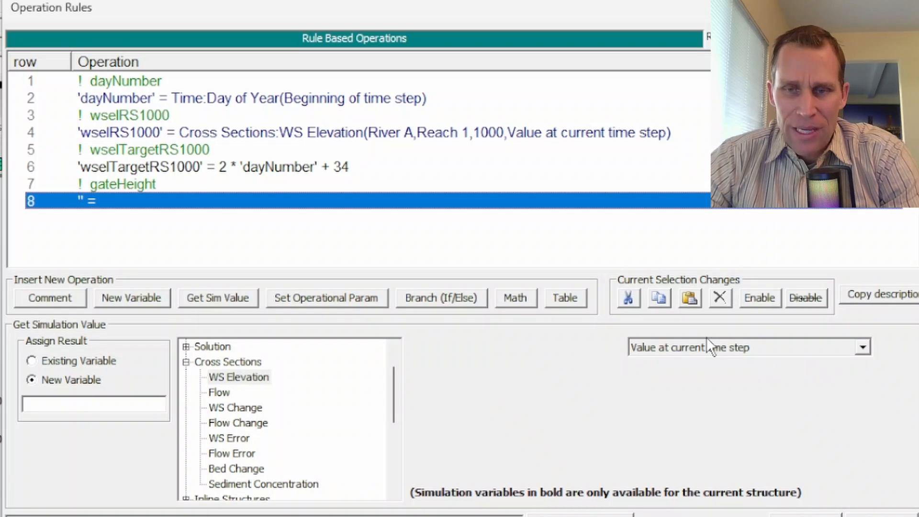
left_click(71, 404)
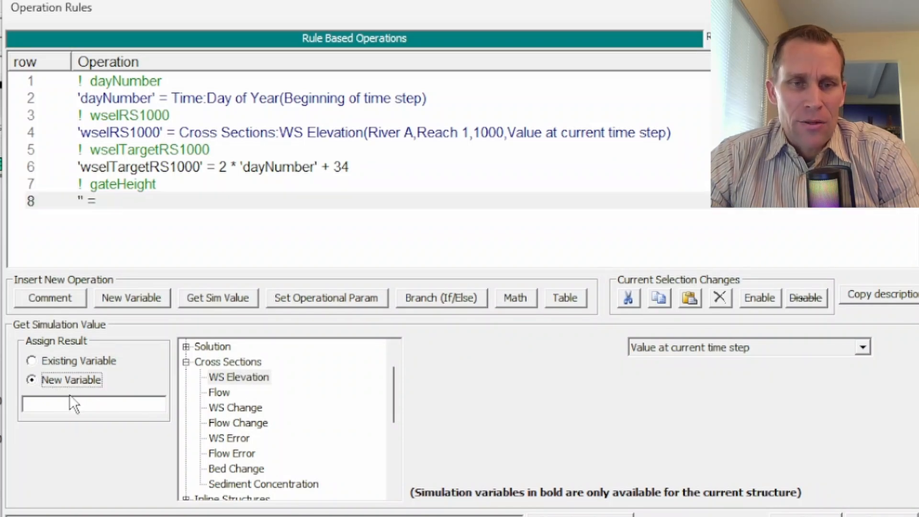
type("gateHeight")
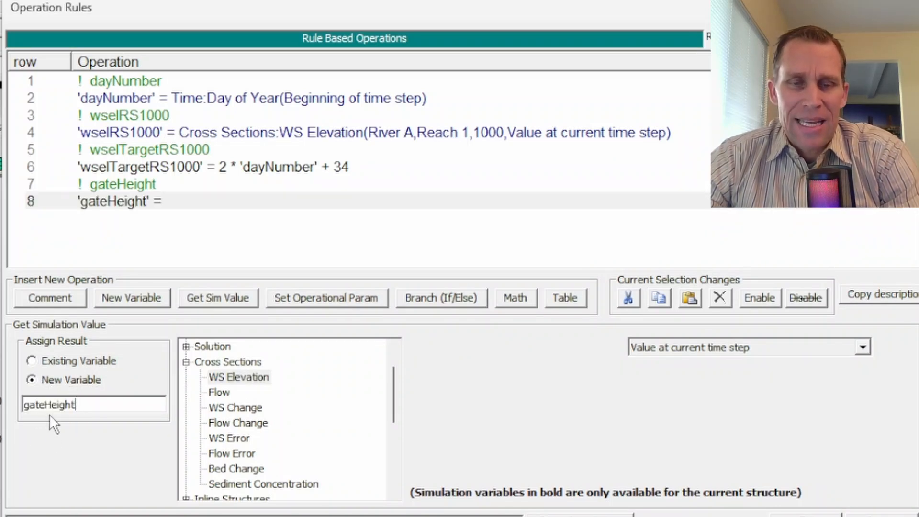
- Assign the inline structure Gate.Opening of Gate #1 at River A, Reach 1, RS 950 to the gateHeight variable
left_click(185, 363)
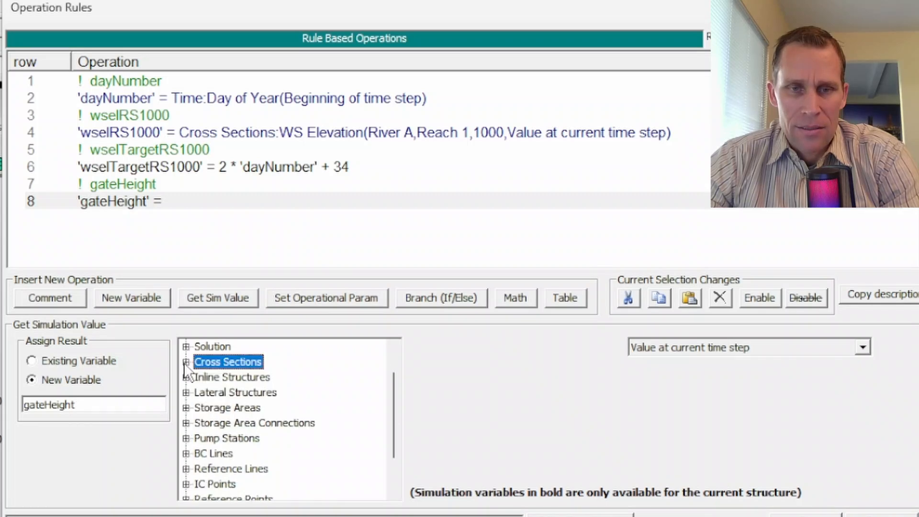
double_click(222, 378)
scroll(250, 397, "down", 4)
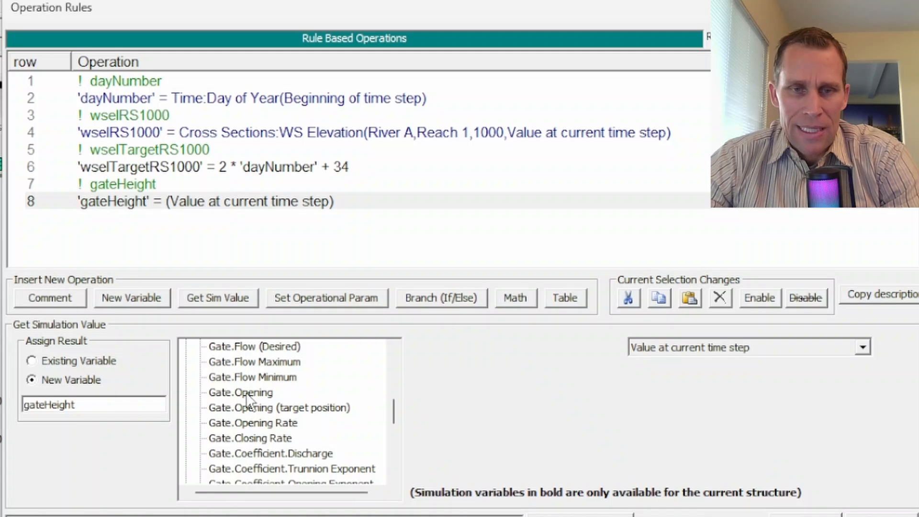
left_click(247, 394)
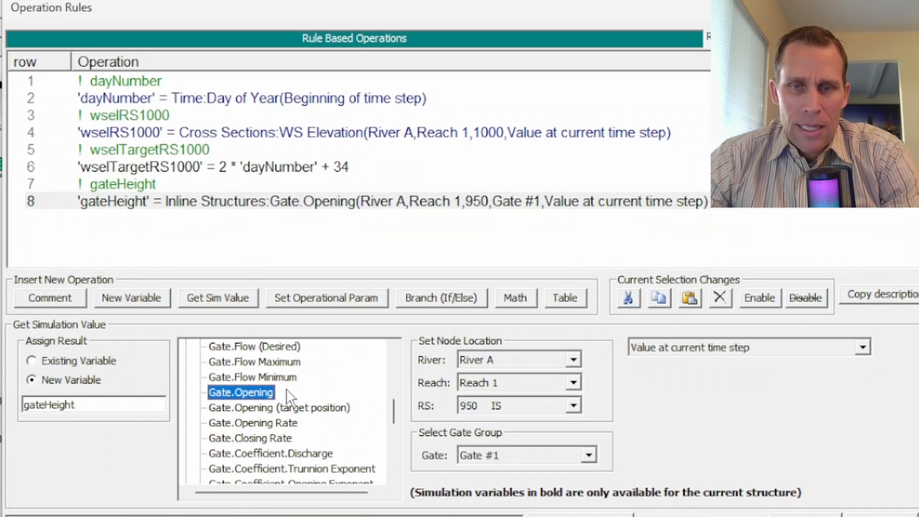
left_click(517, 407)
left_click(517, 406)
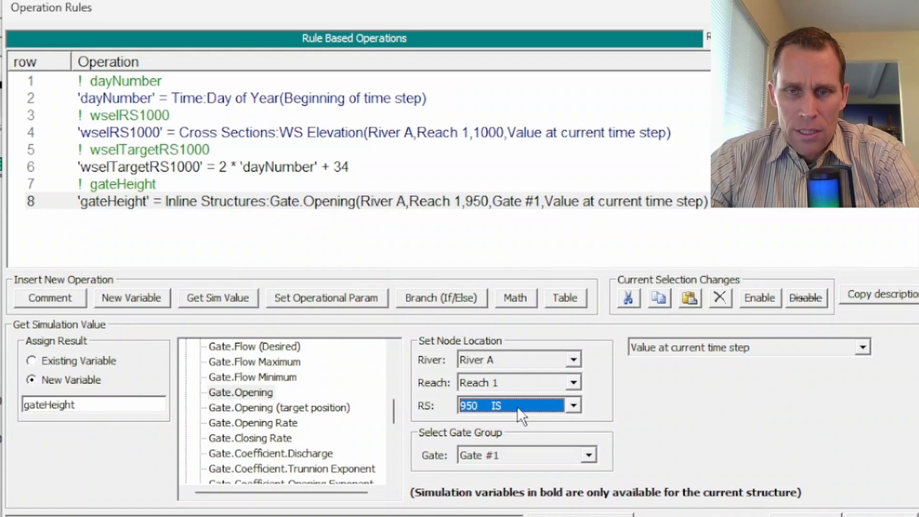
left_click(520, 455)
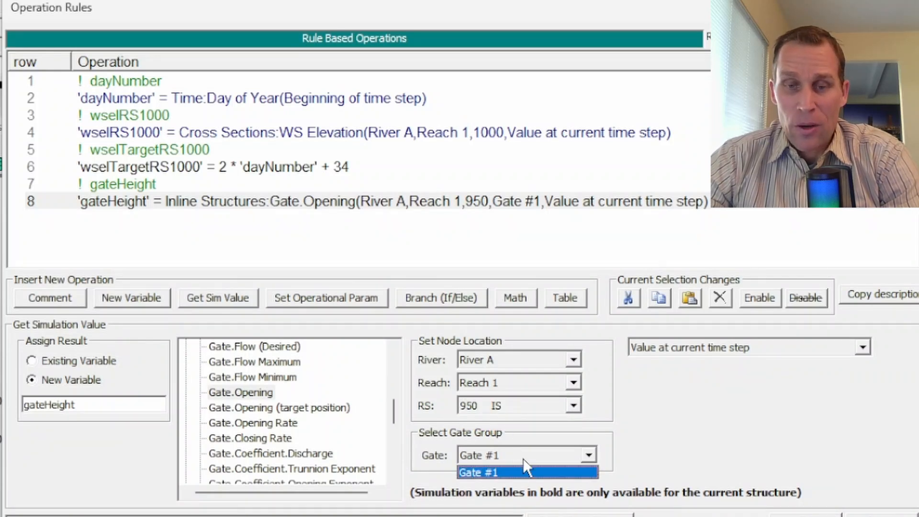
left_click(524, 472)
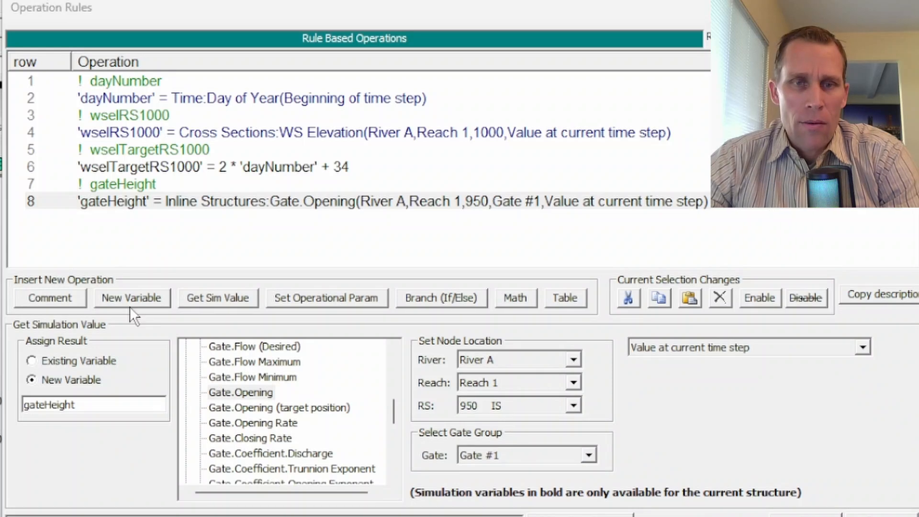
- Insert a comment operation reading gateHeightNew in row 9 of the rule set
left_click(111, 216)
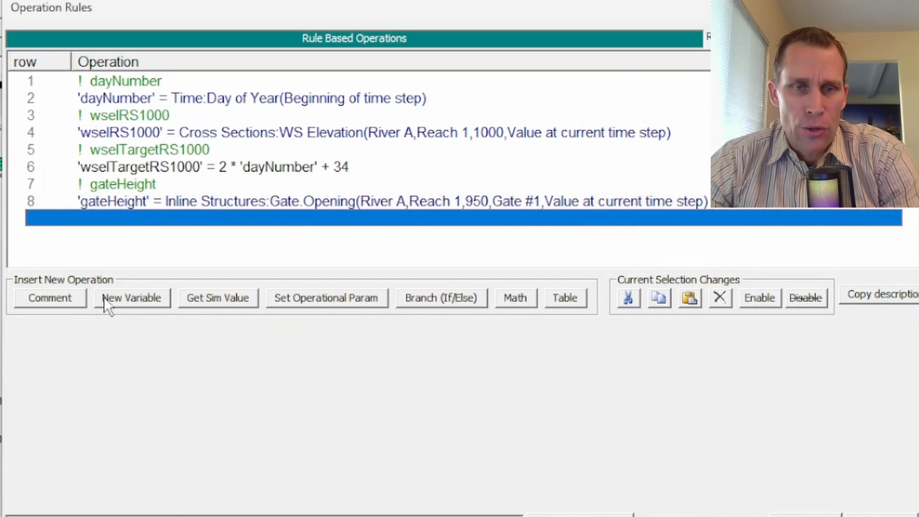
left_click(56, 300)
left_click(154, 351)
type("gateHeightNew")
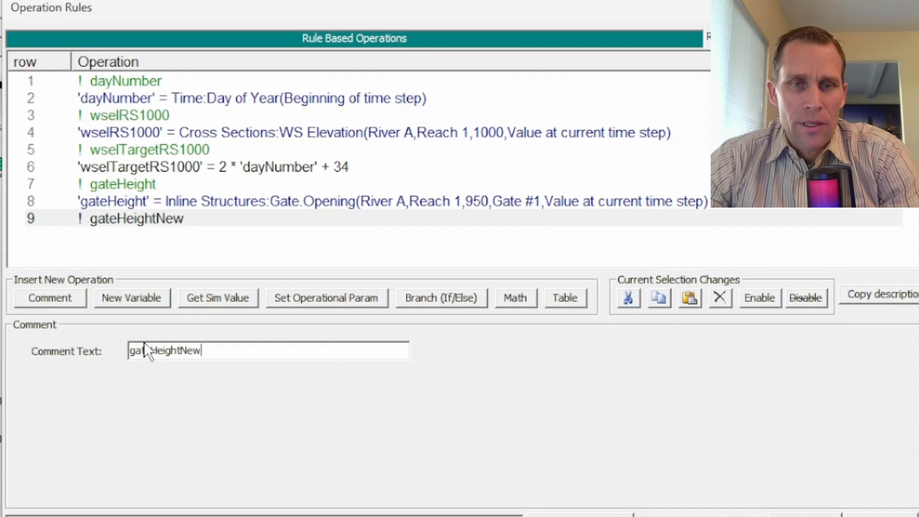
- Add a math operation in row 10 that assigns its result to a new variable gateHeightNew
left_click(120, 235)
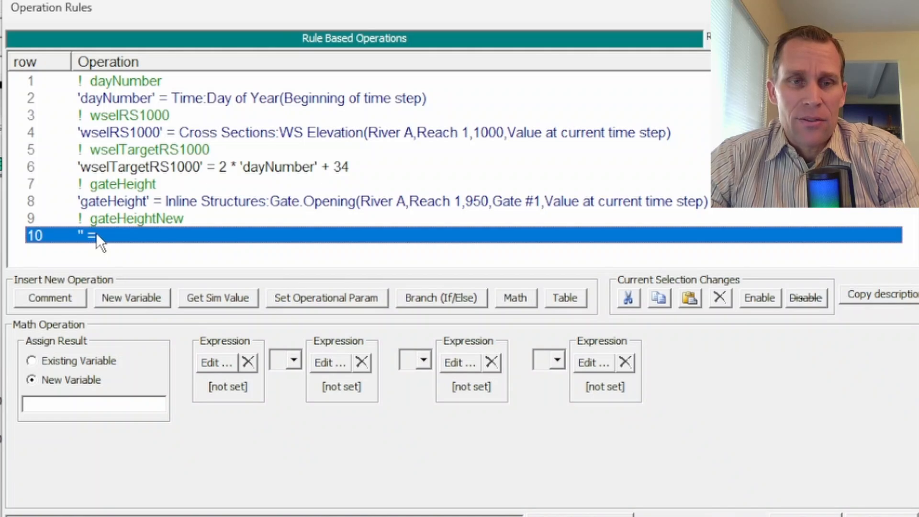
type("gateHeightNew")
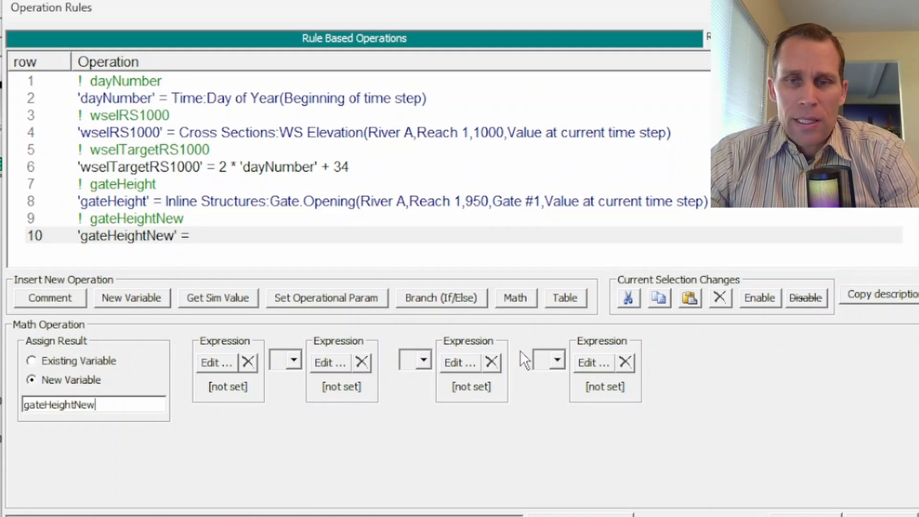
left_click_drag(108, 406, 23, 406)
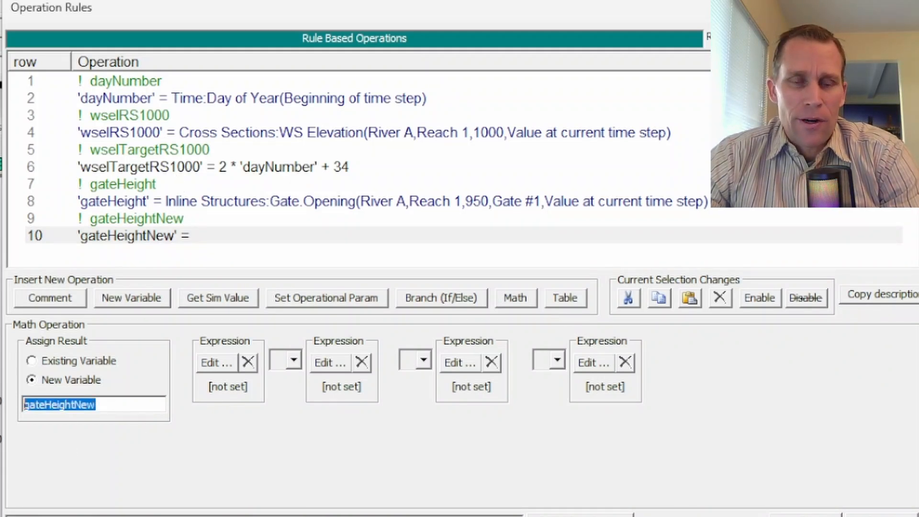
left_click(129, 405)
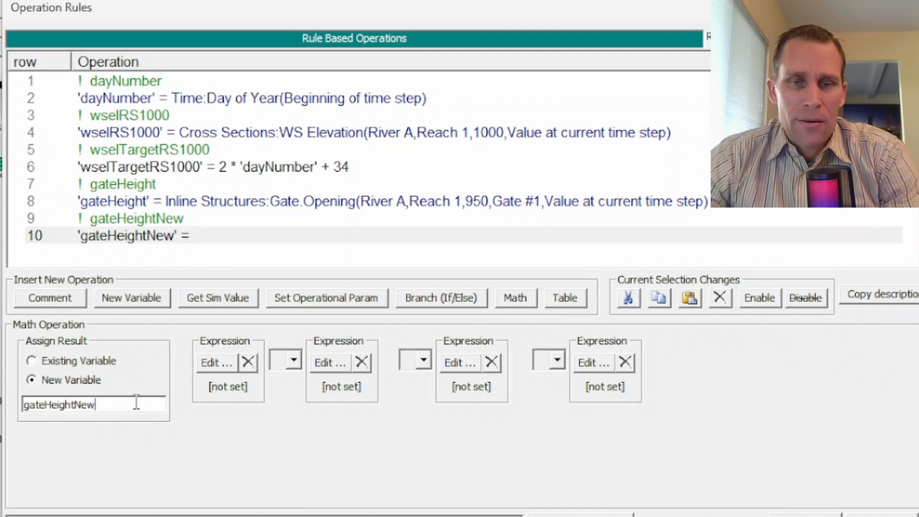
- Set the first expression of the row 10 math operation to the gateHeight variable
left_click(213, 362)
left_click(314, 324)
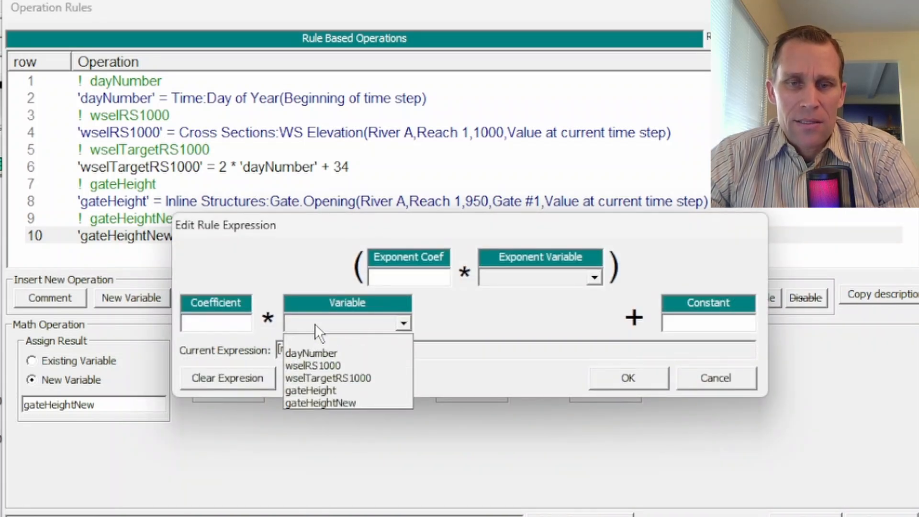
left_click(330, 389)
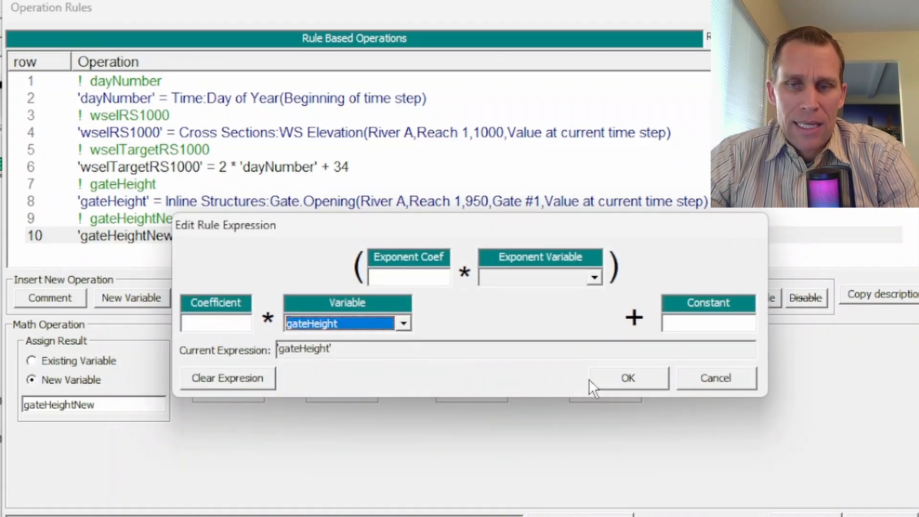
left_click(618, 380)
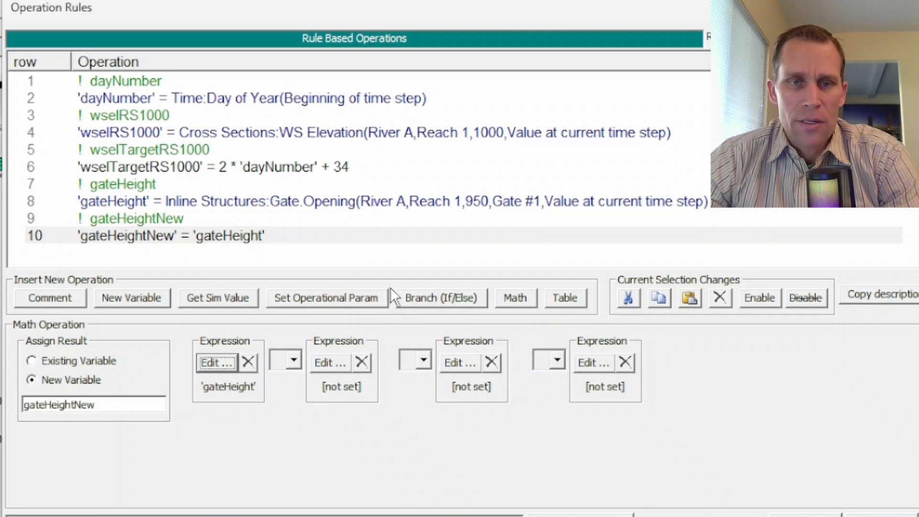
- Insert an If-Then branch operation in row 11 and close it with an End If in row 12
left_click(105, 252)
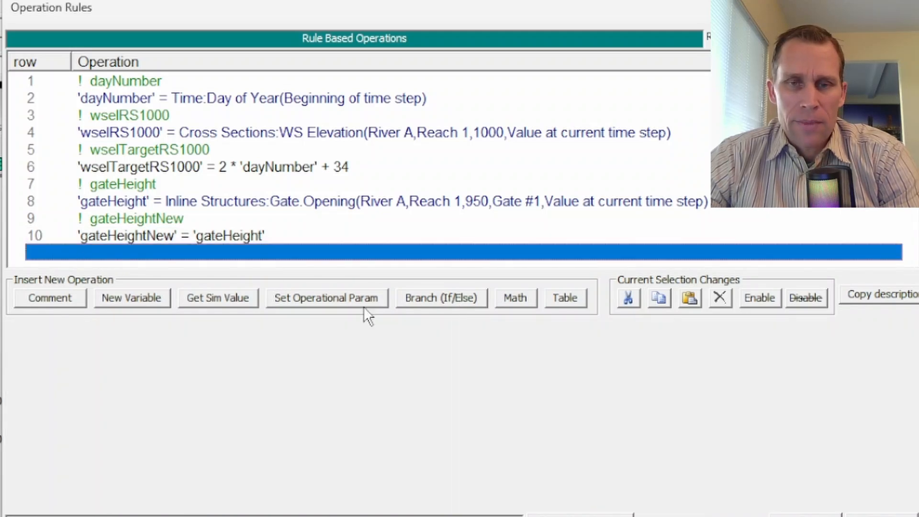
left_click(426, 298)
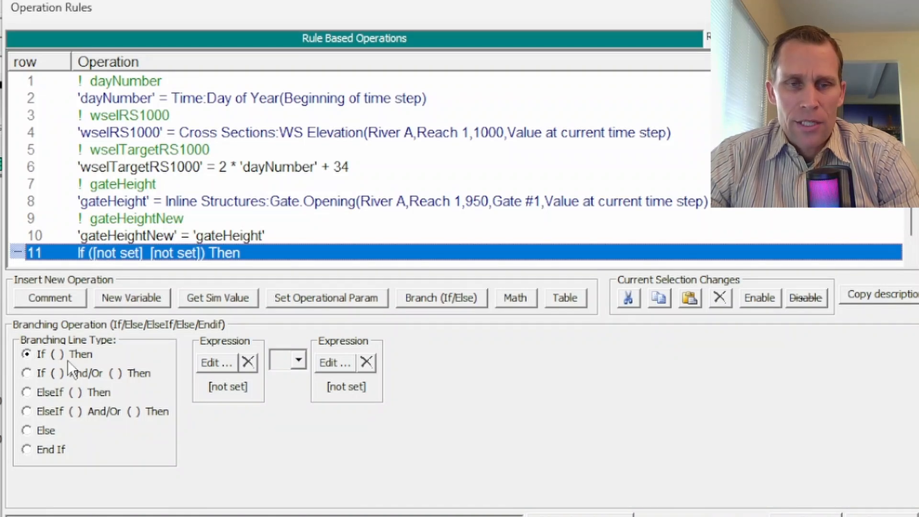
scroll(158, 241, "down", 1)
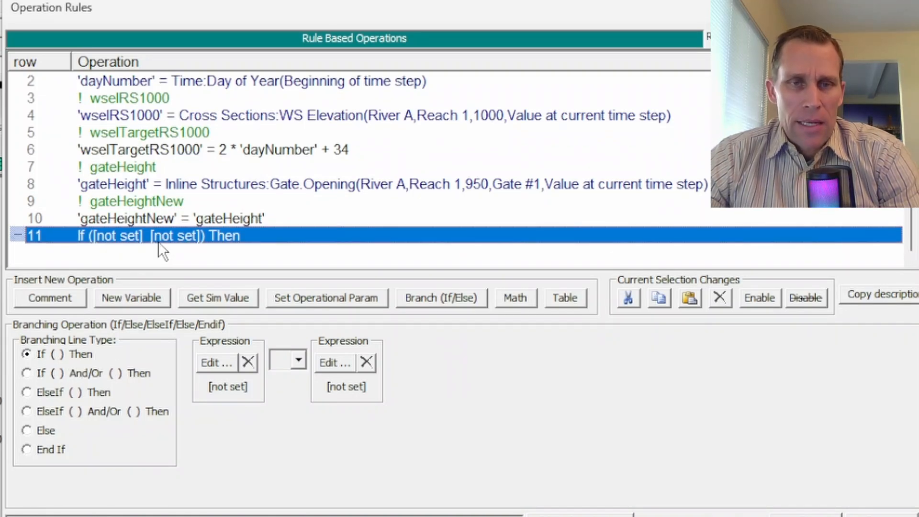
left_click(117, 253)
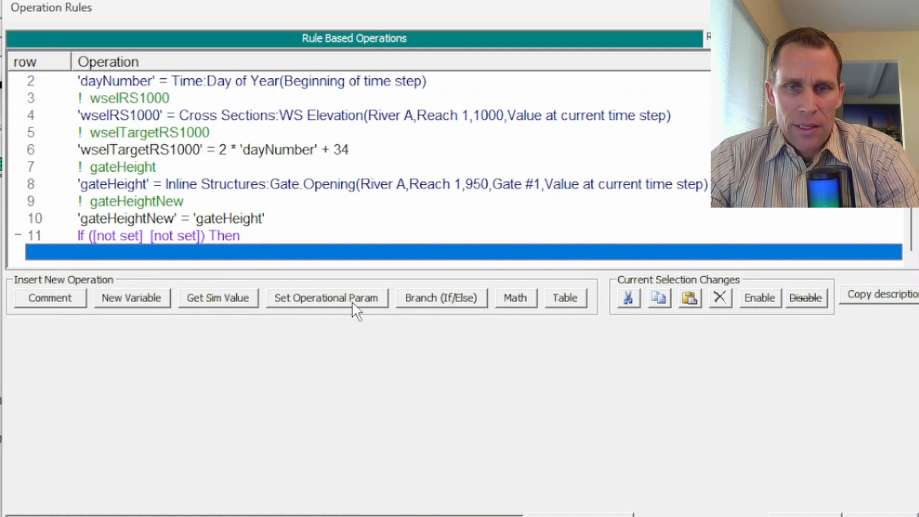
left_click(442, 299)
left_click(27, 451)
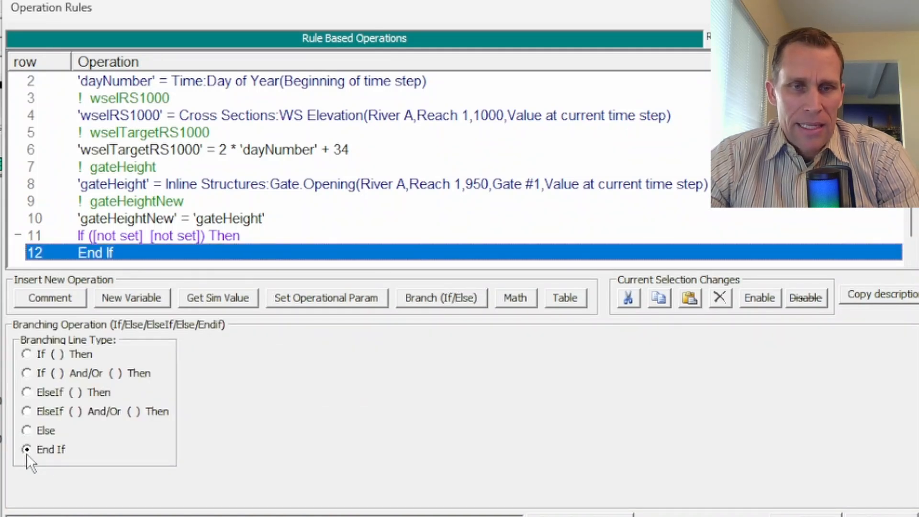
- Set the first expression of the row 11 If condition to the wselRS1000 variable
left_click(102, 238)
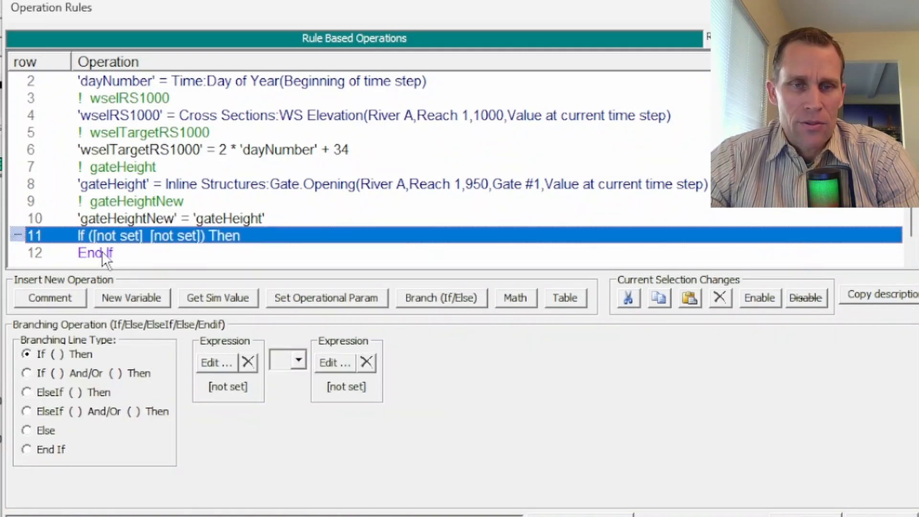
left_click(102, 252)
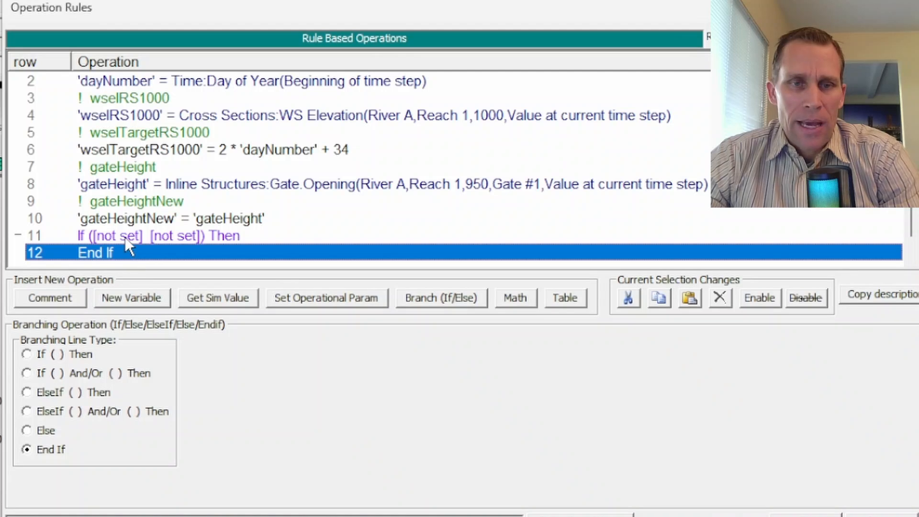
left_click(125, 237)
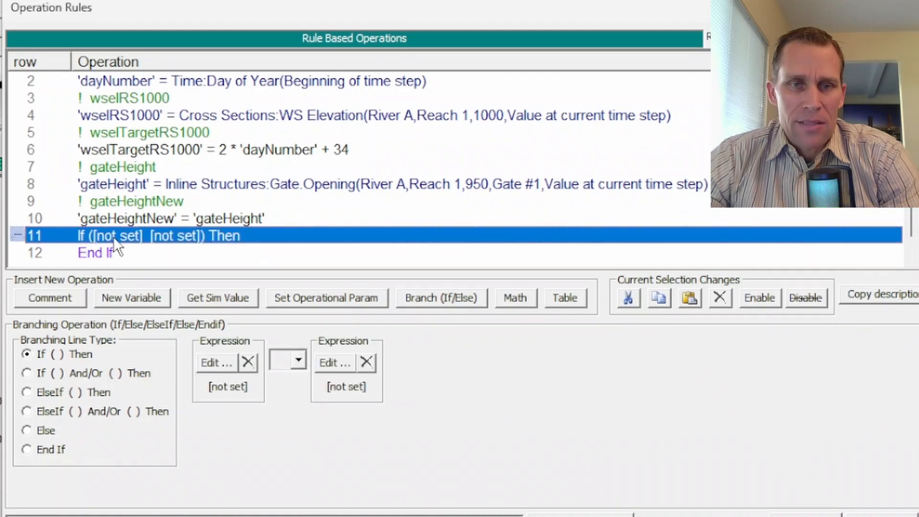
left_click(214, 361)
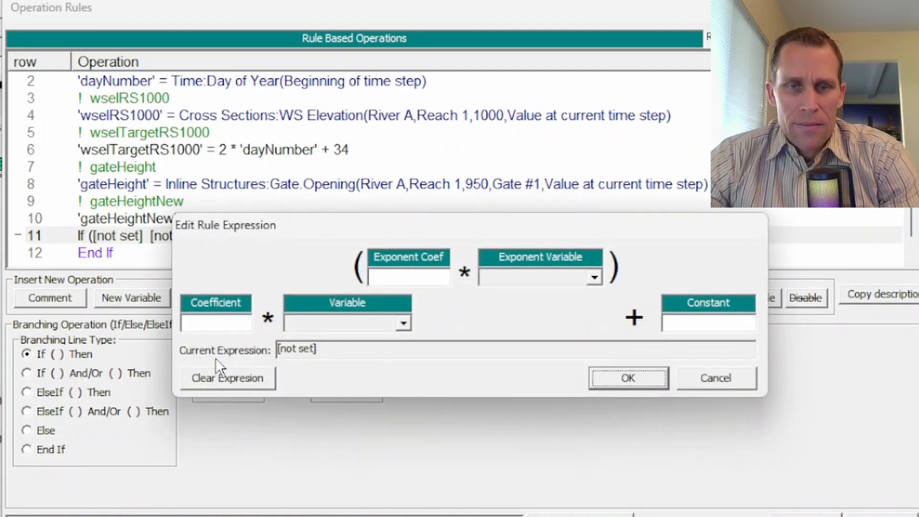
left_click(363, 324)
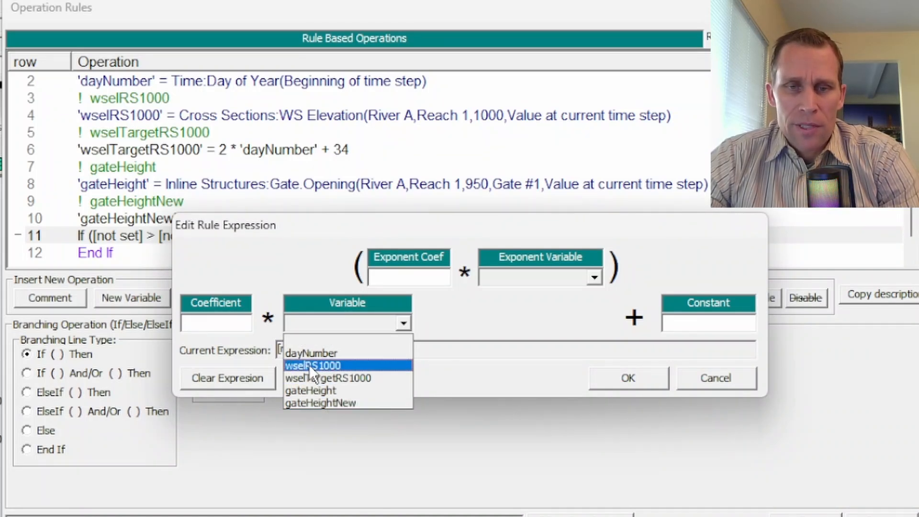
left_click(323, 366)
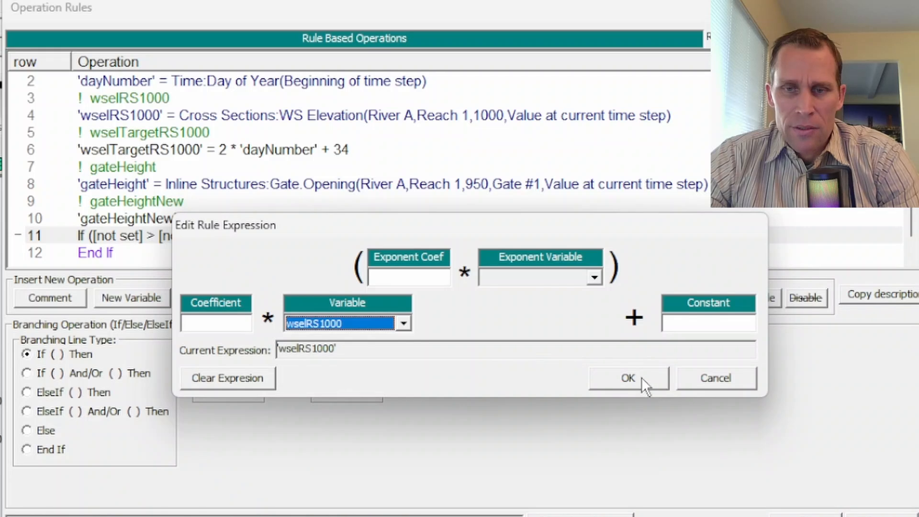
left_click(642, 378)
- Complete the row 11 If condition with the > operator and the expression wselTargetRS1000 + 0.1
left_click(297, 359)
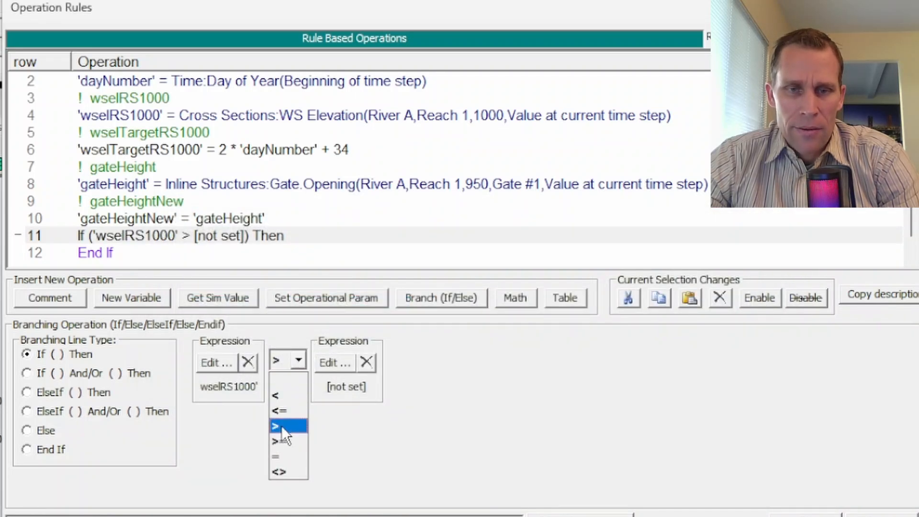
left_click(281, 426)
left_click(334, 364)
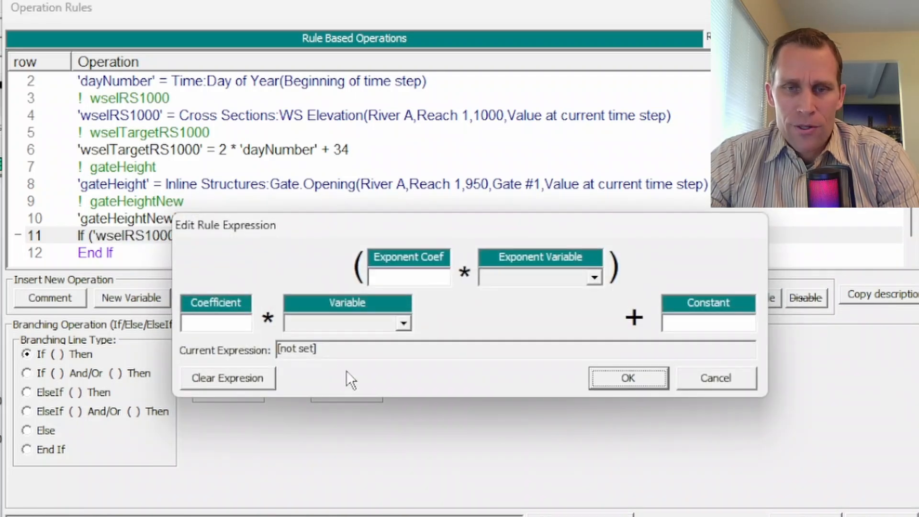
left_click(369, 325)
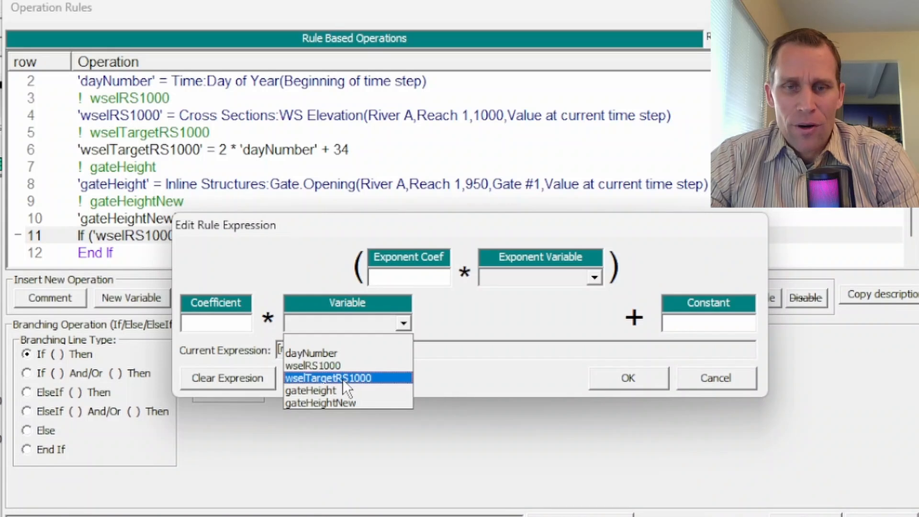
left_click(343, 378)
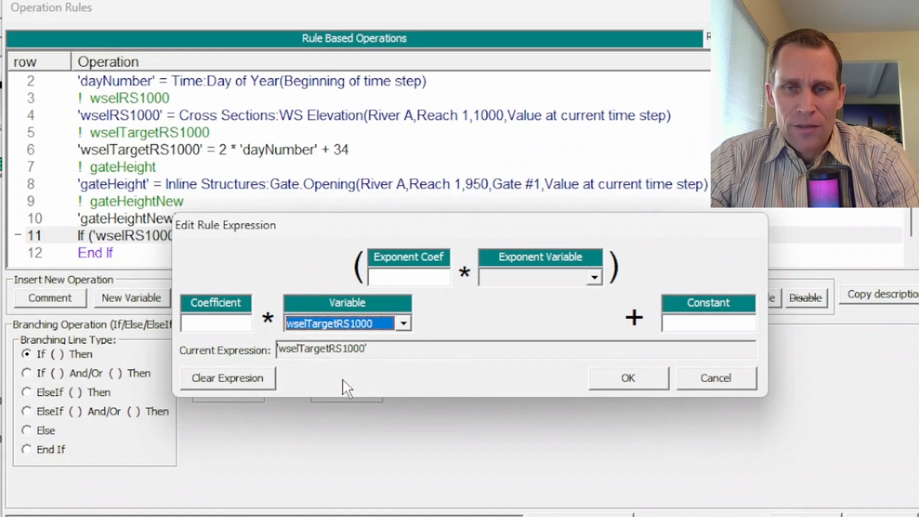
left_click(701, 323)
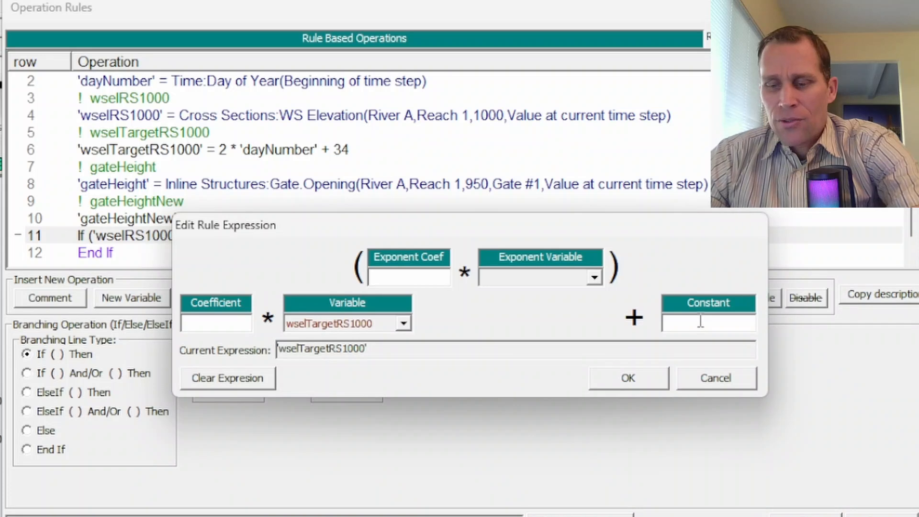
type("0.1")
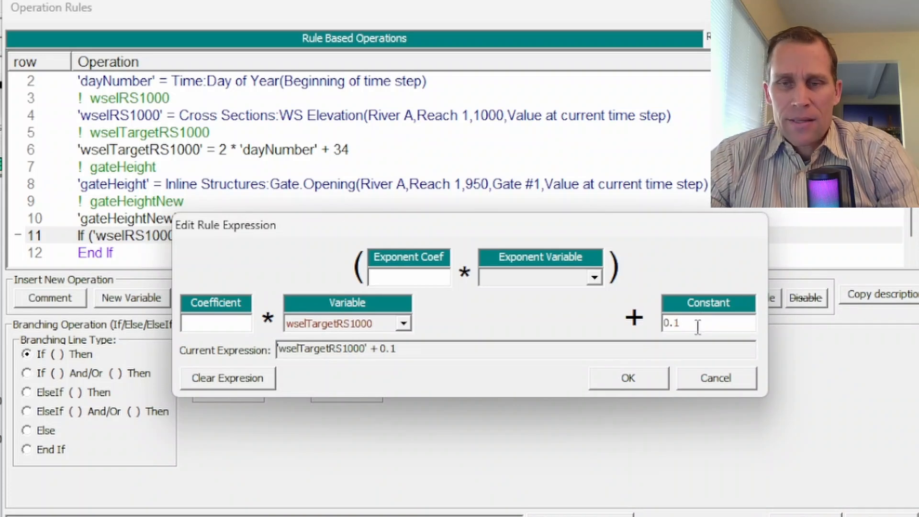
left_click(632, 380)
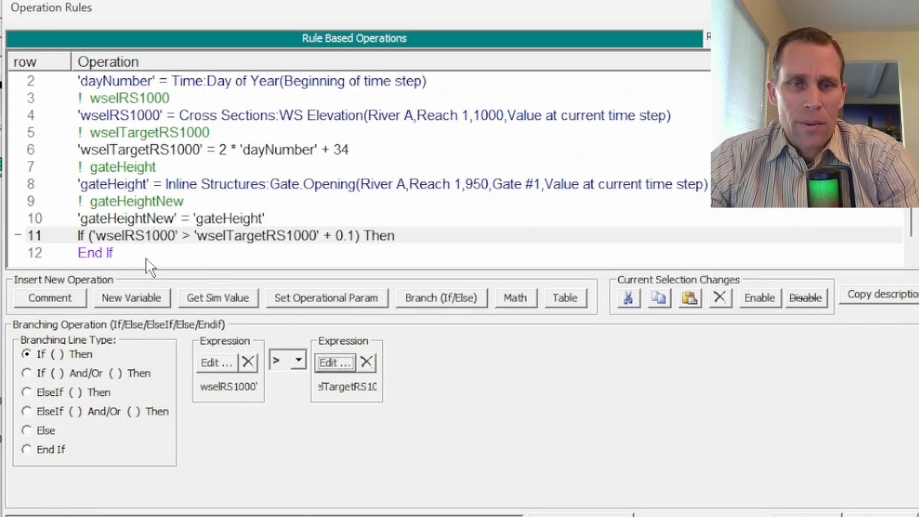
- Insert a math operation inside the If block before End If, assigning its result to the existing variable gateHeightNew
left_click(94, 253)
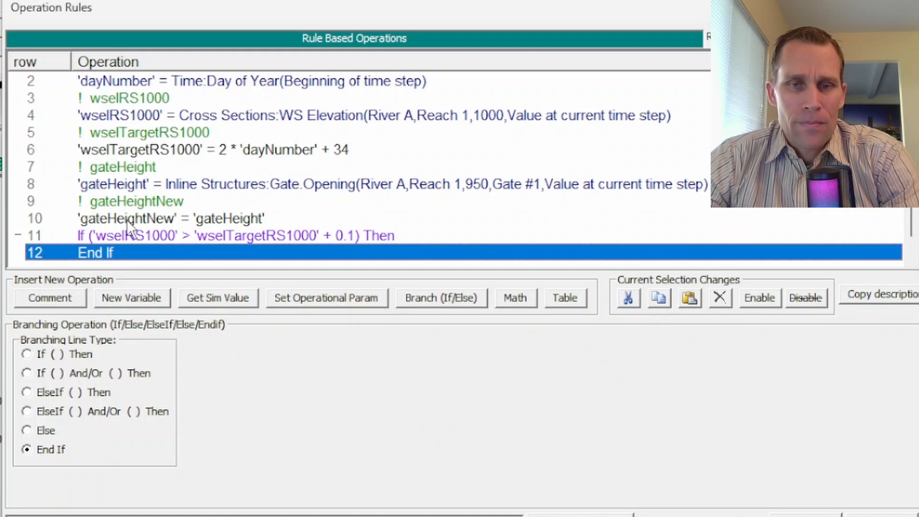
left_click(511, 299)
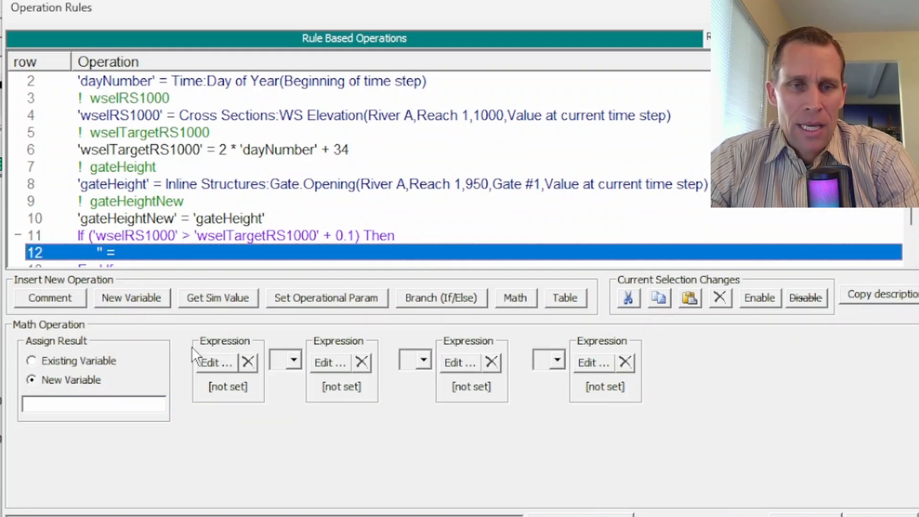
left_click(57, 362)
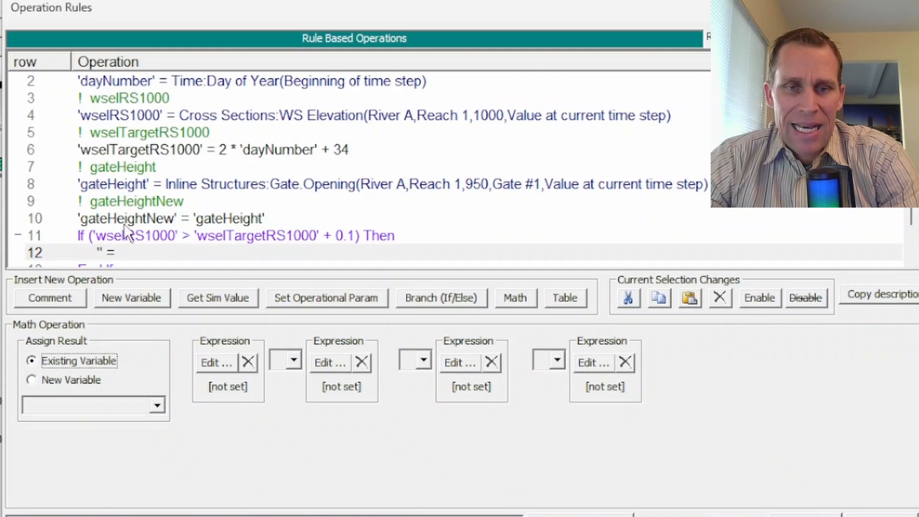
left_click(137, 405)
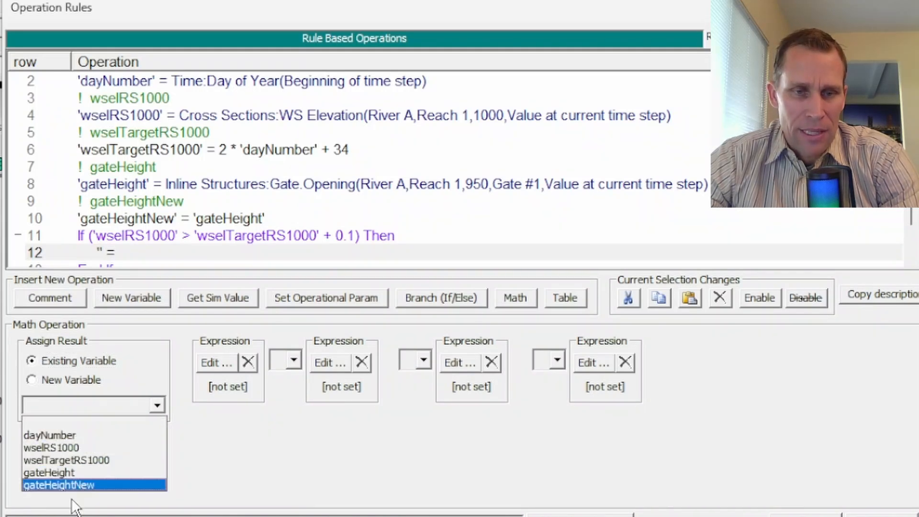
left_click(78, 485)
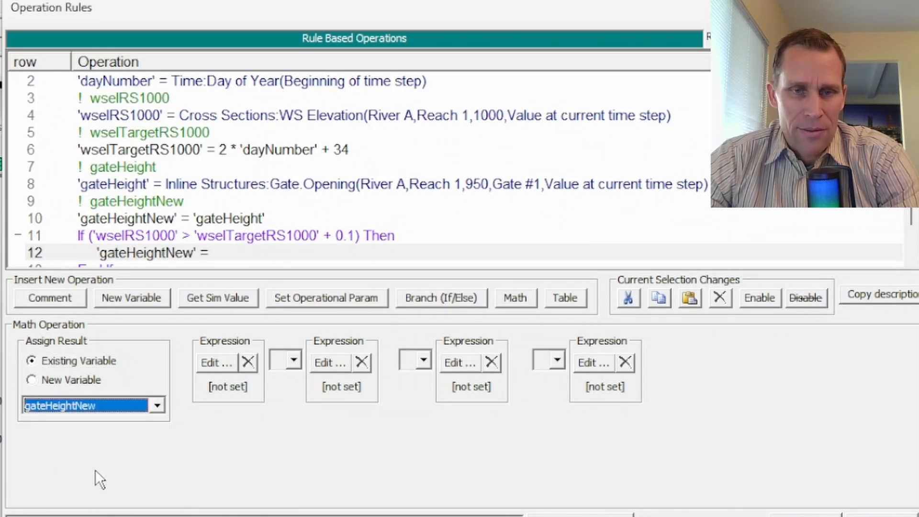
- Set the expression of the row 12 math operation to gateHeightNew + 0.1
left_click(214, 361)
left_click(318, 324)
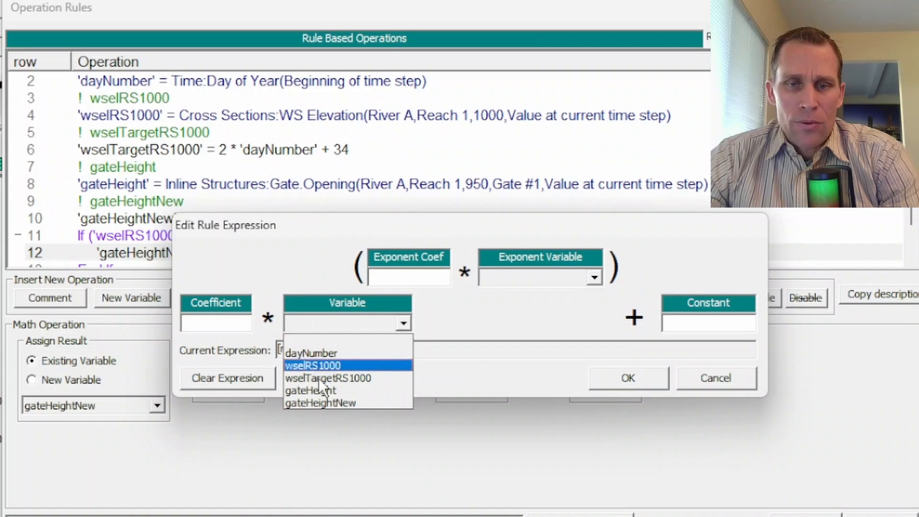
left_click(321, 393)
left_click(697, 321)
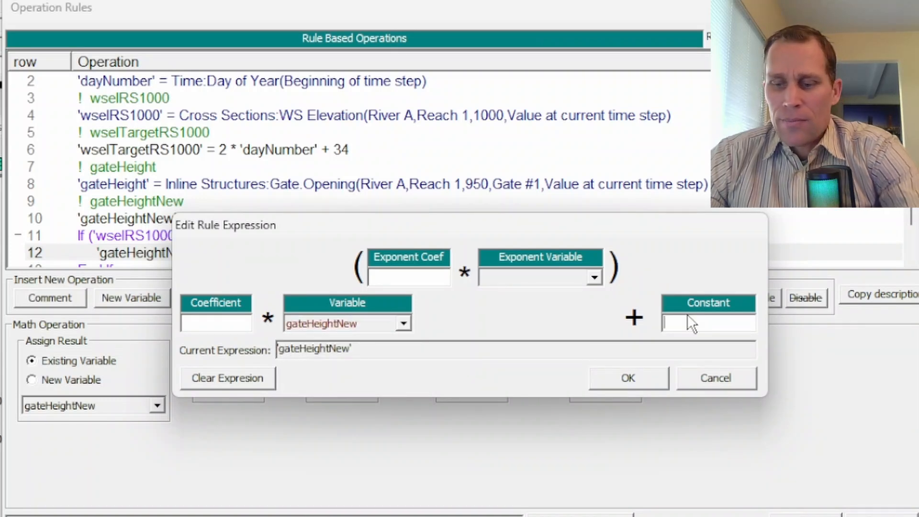
type("0.1")
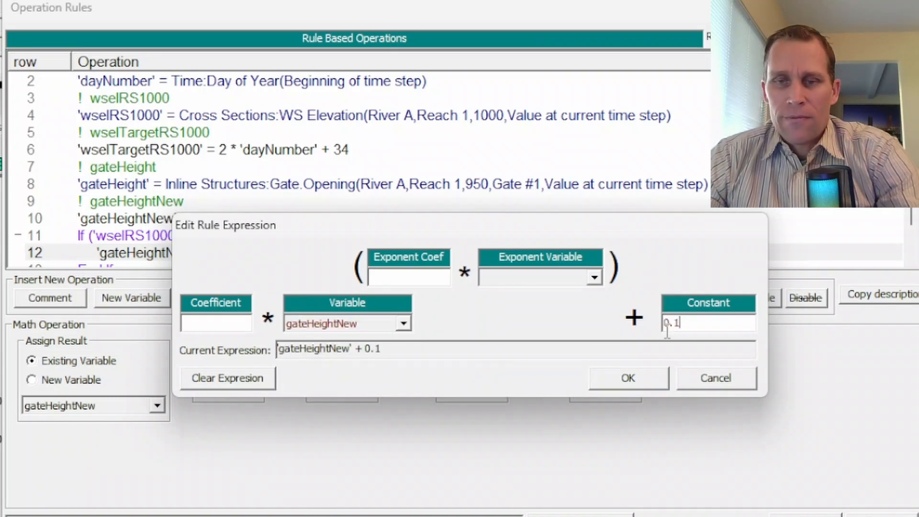
left_click(646, 377)
- Copy the If block in rows 11 to 13 and paste the duplicate below its End If
left_click(144, 200)
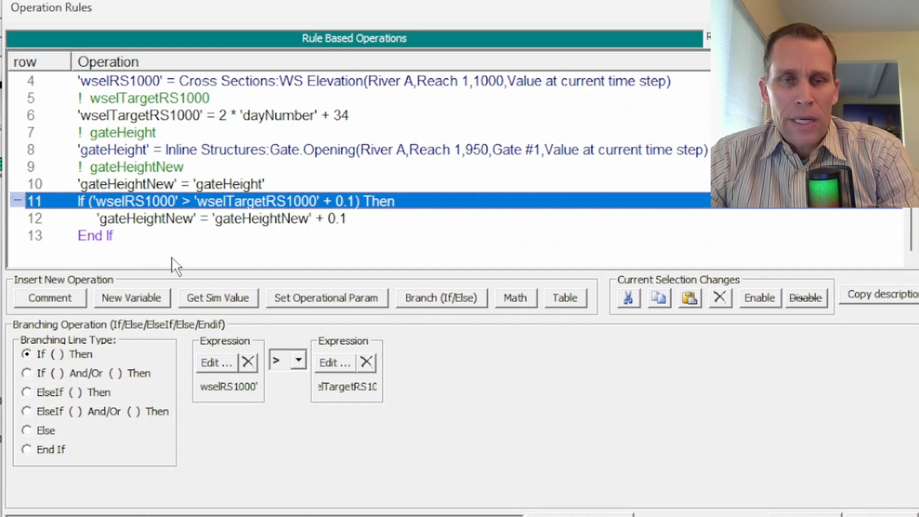
left_click(95, 236, "shift")
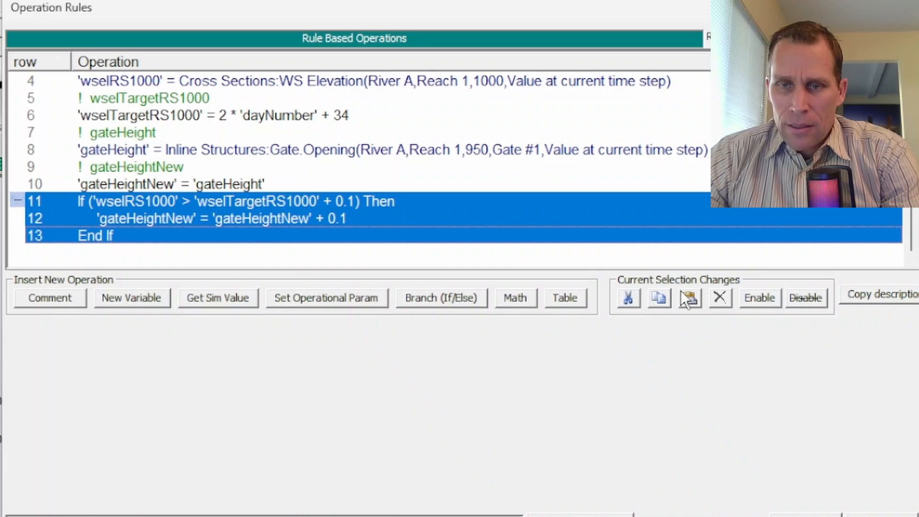
left_click(659, 297)
left_click(97, 253)
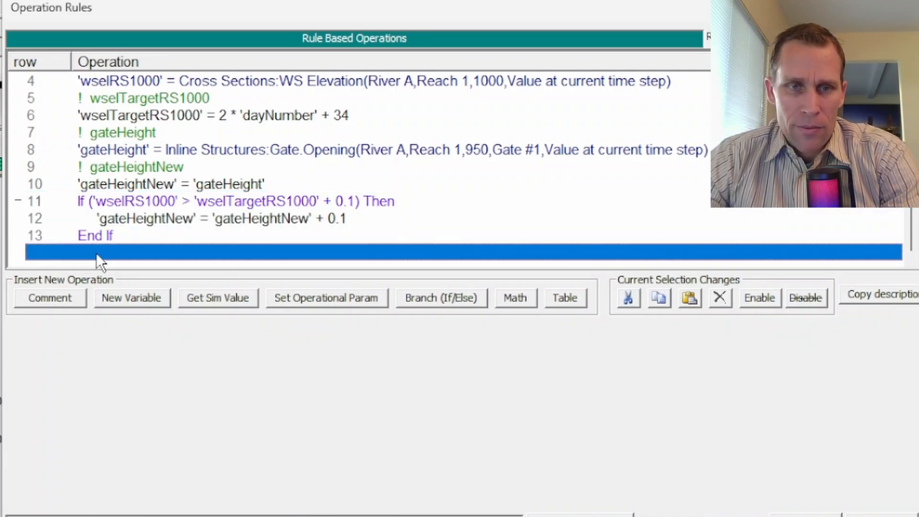
left_click(689, 297)
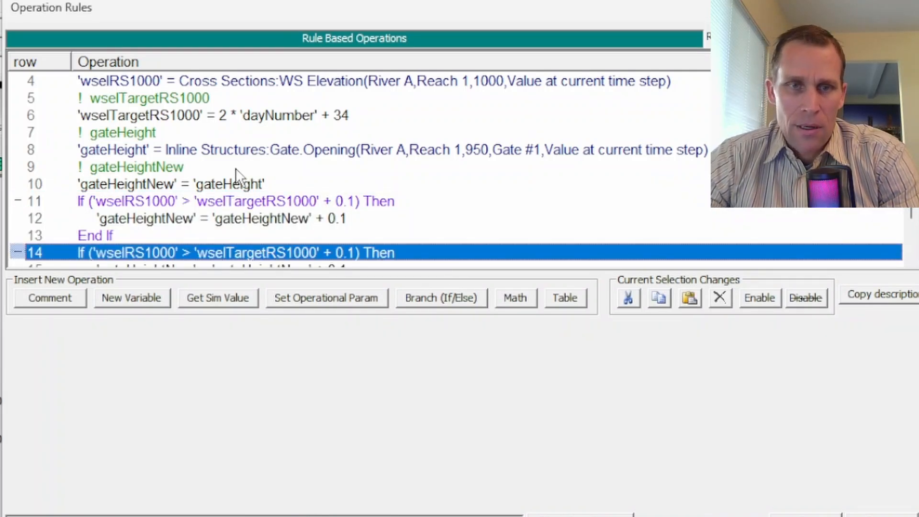
- Change the row 14 If condition to the < operator with the second expression wselTargetRS1000 - 0.1
scroll(226, 182, "down", 1)
left_click(158, 205)
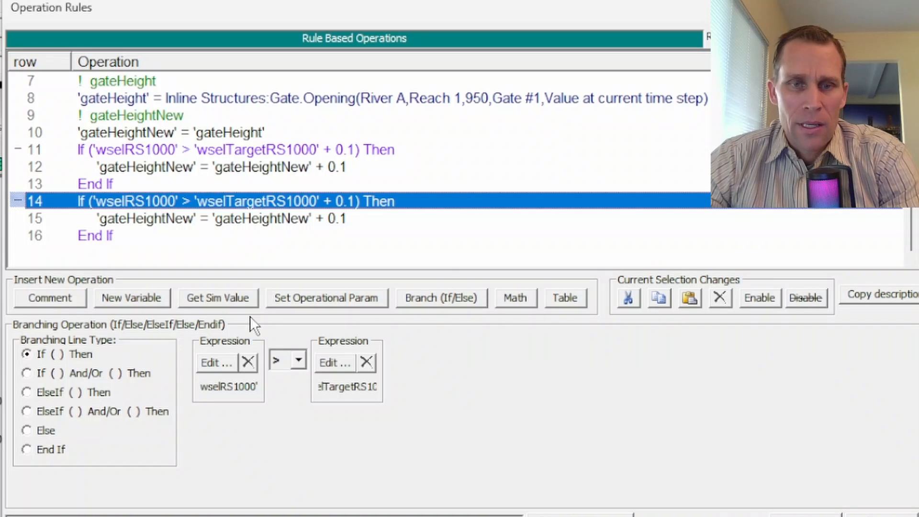
left_click(293, 362)
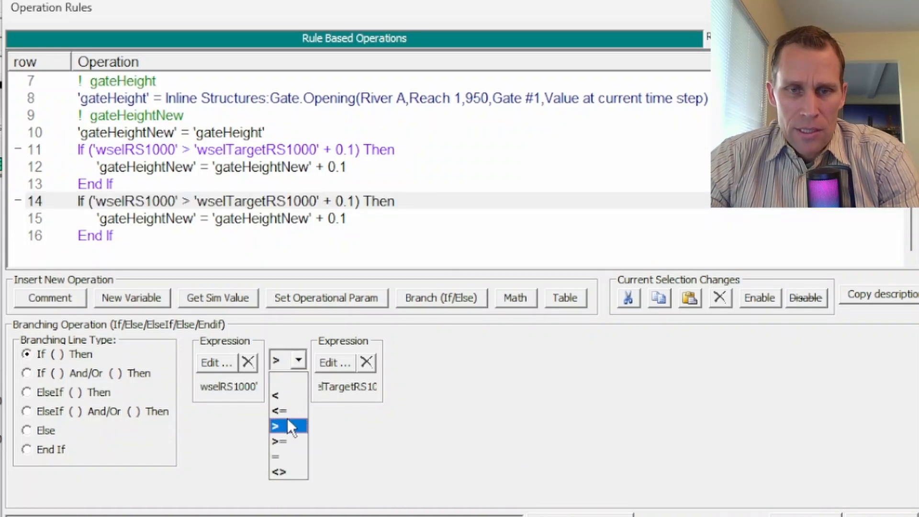
left_click(280, 392)
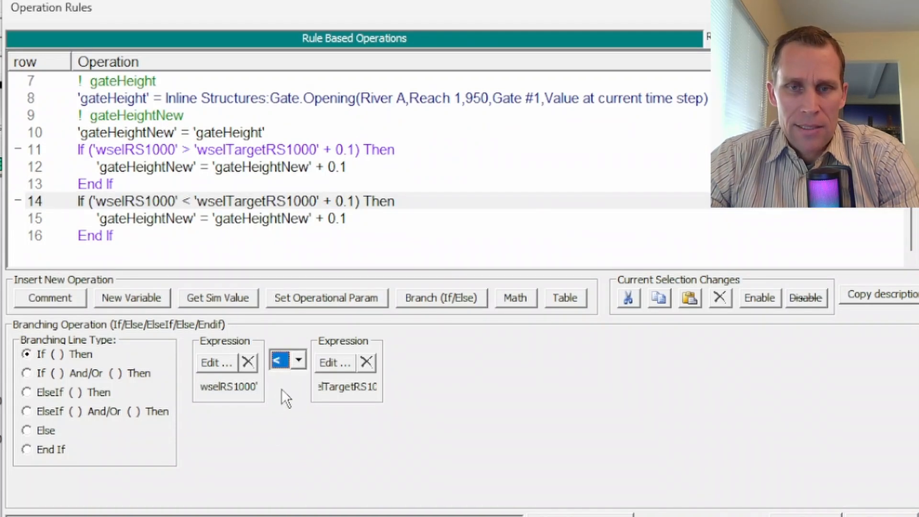
left_click(332, 359)
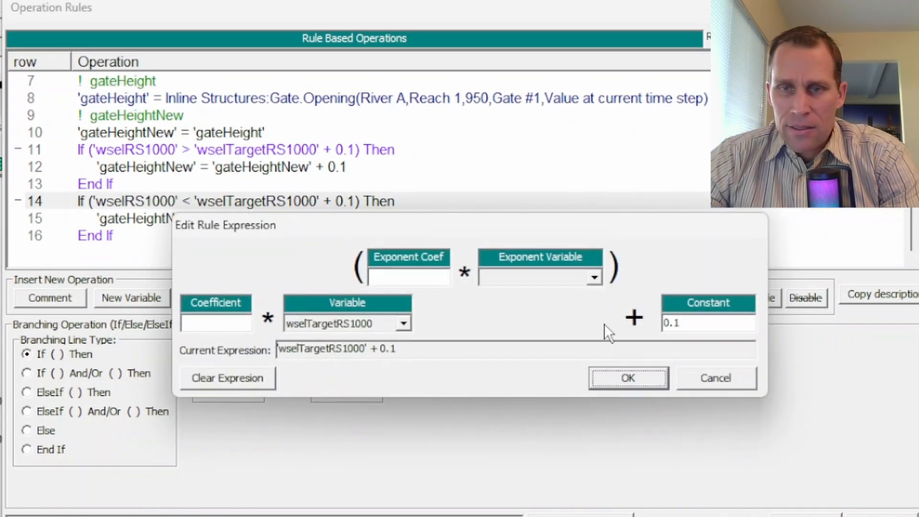
left_click(664, 323)
type("-")
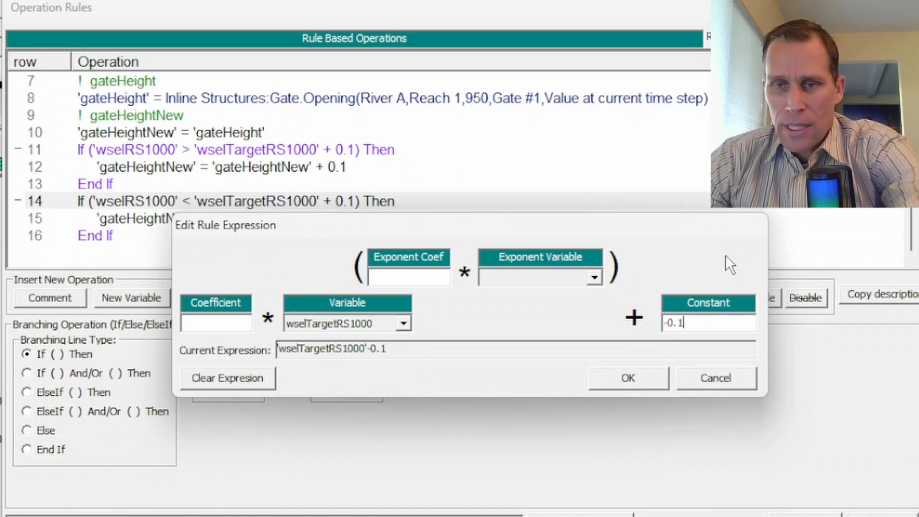
left_click(640, 379)
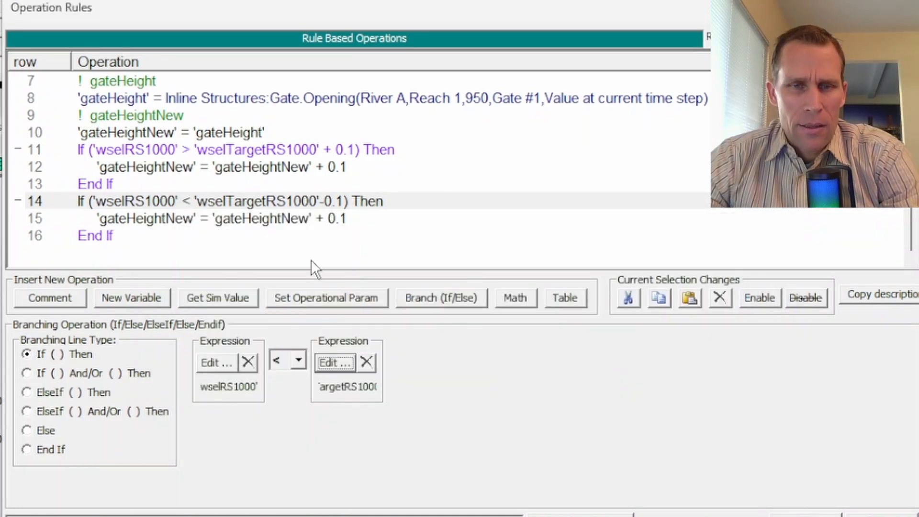
- Set the row 15 math operation's expression to gateHeightNew - 0.1
left_click(261, 218)
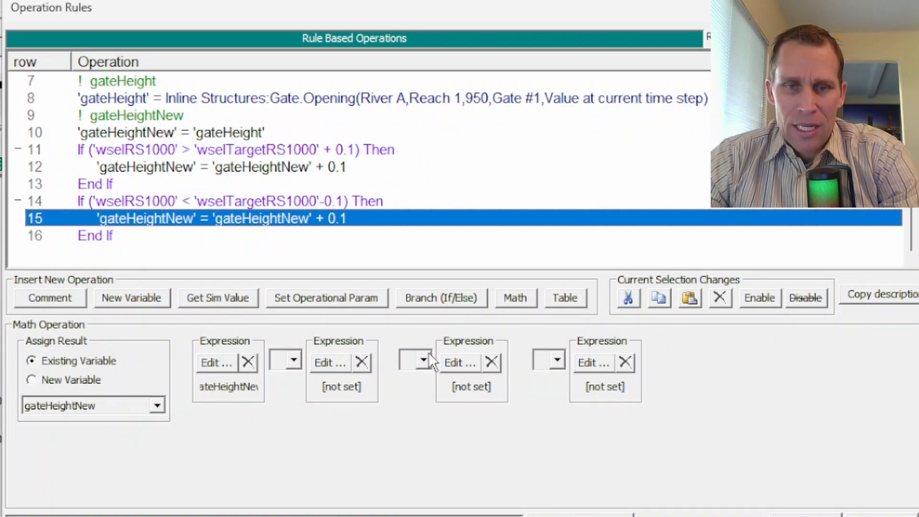
left_click(232, 359)
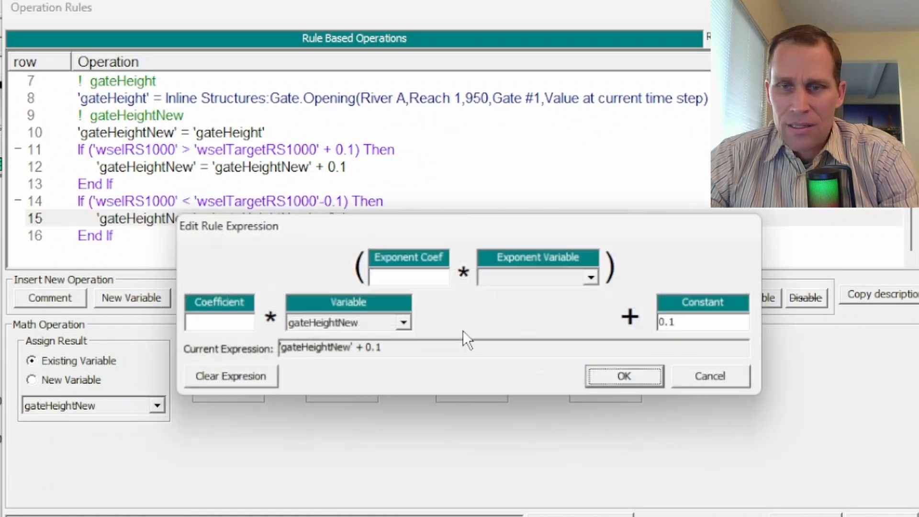
left_click(665, 323)
type("-")
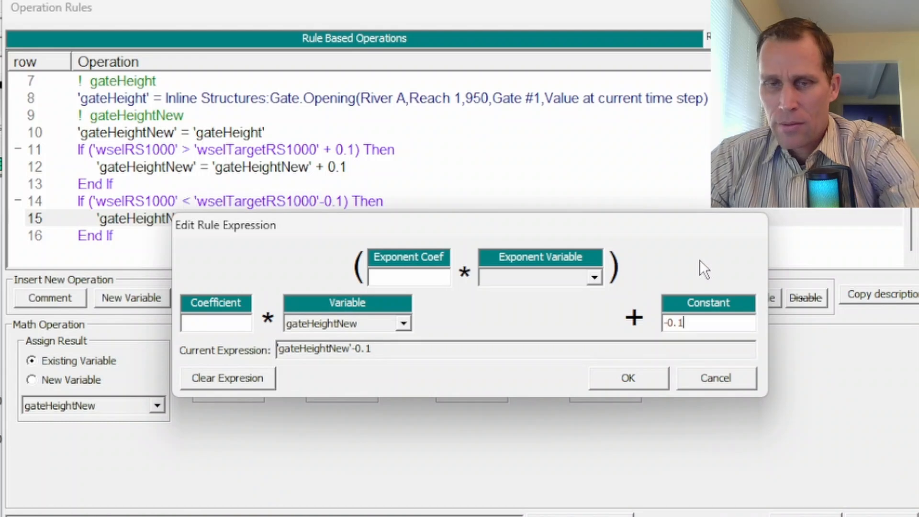
left_click(647, 376)
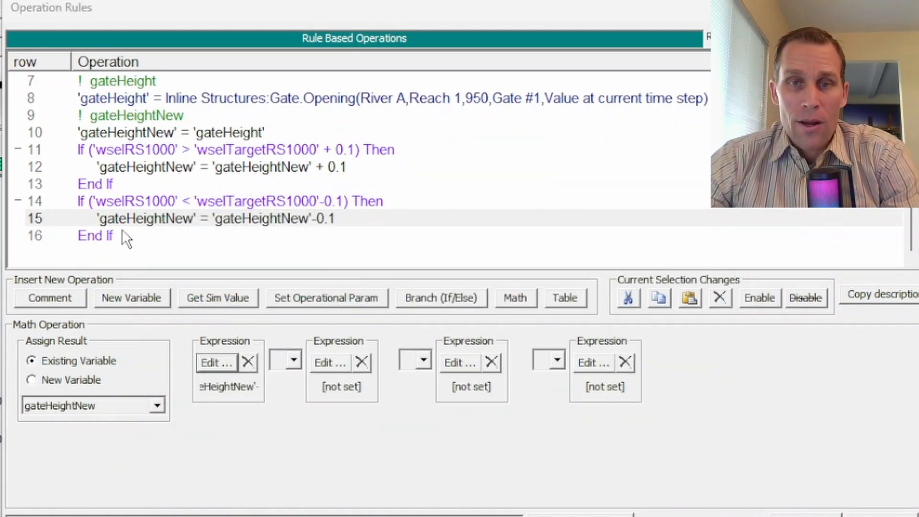
- Add the comment "adjust gate" below the second End If
left_click(101, 253)
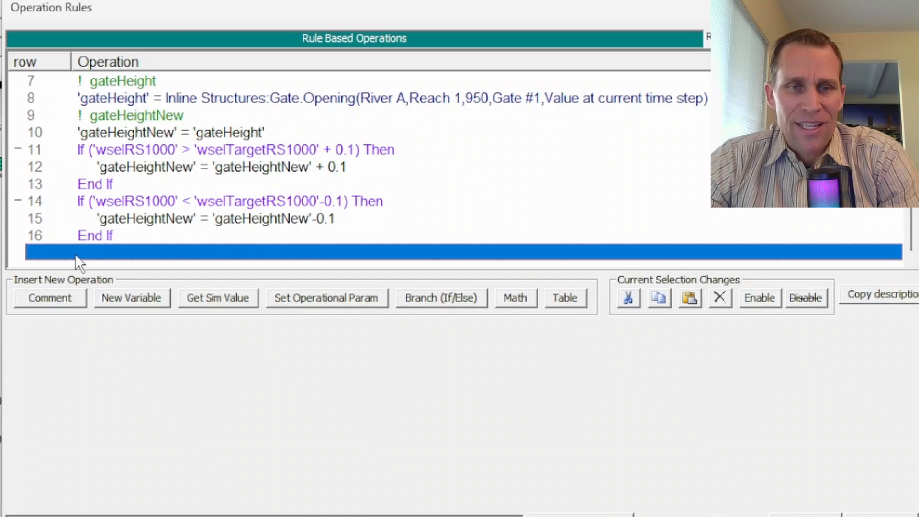
left_click(70, 296)
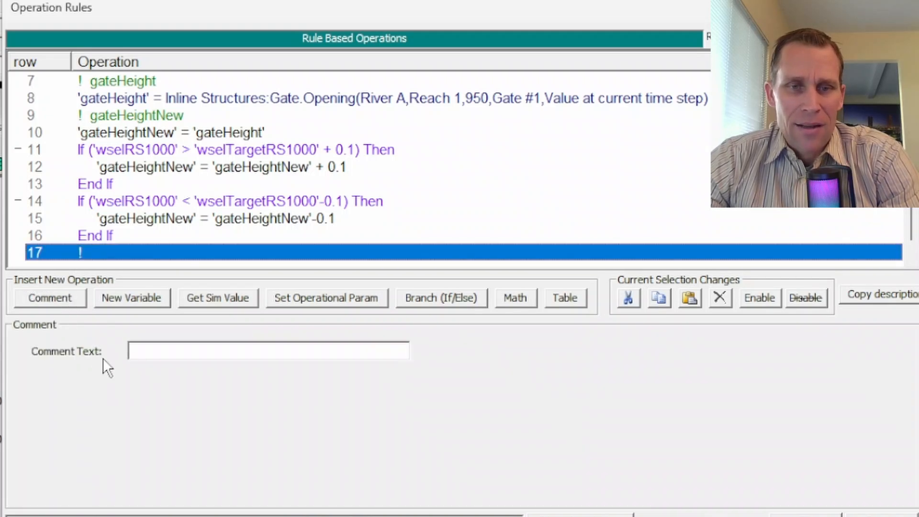
left_click(175, 349)
type("adjust gate")
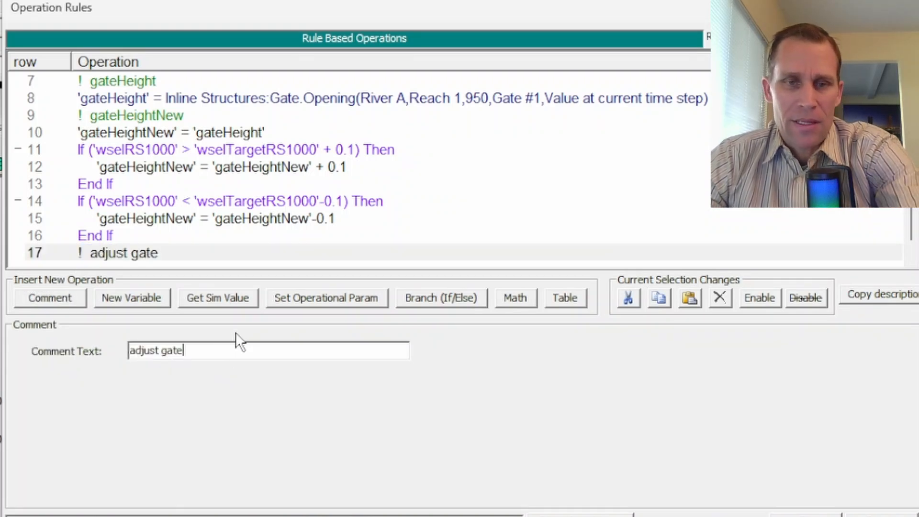
key("BackSpace")
type("e")
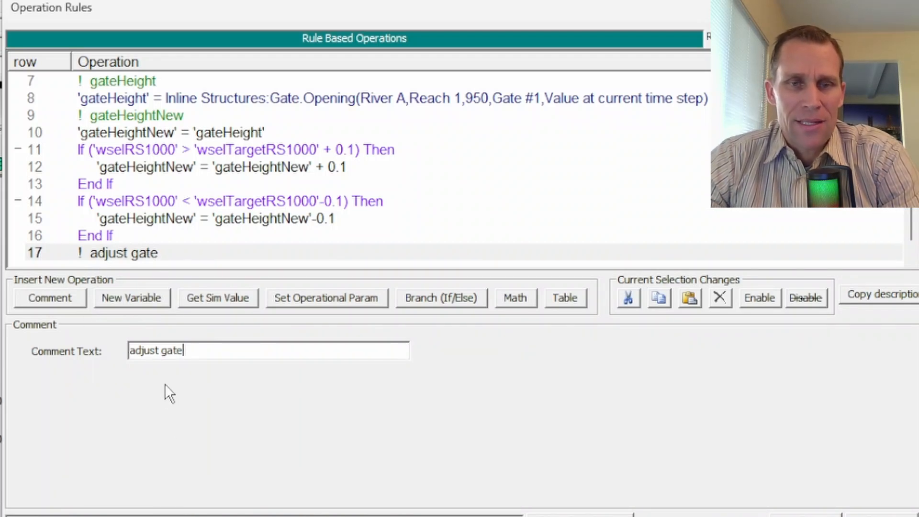
- Insert a Set Operational Param operation below the "adjust gate" comment, using the Gate.Opening parameter
scroll(242, 179, "down", 1)
left_click(114, 254)
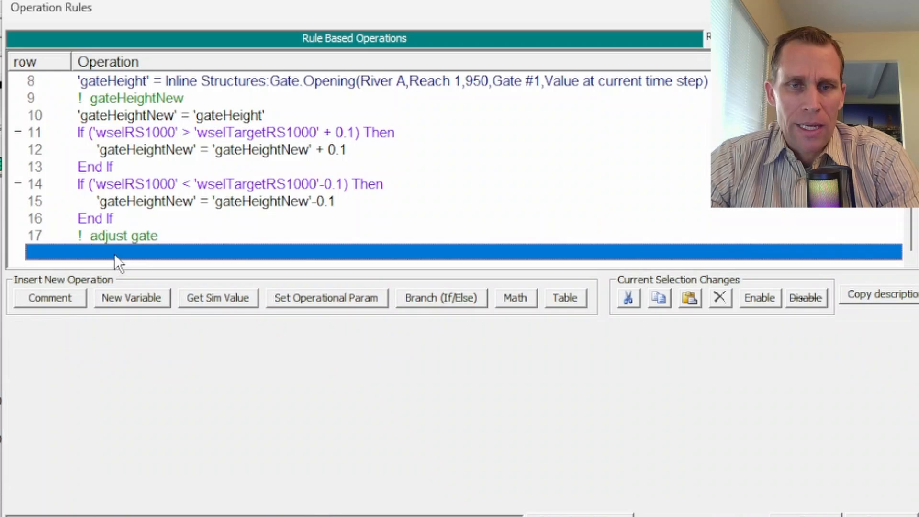
left_click(320, 298)
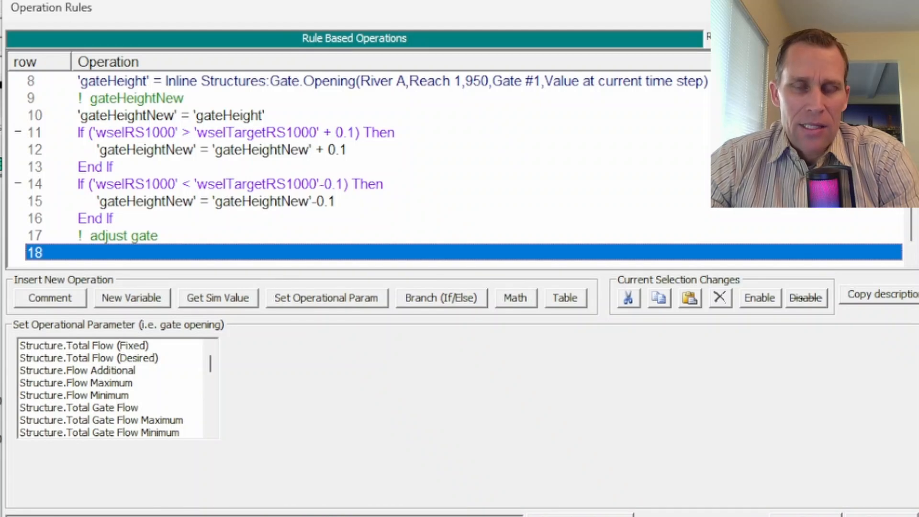
scroll(91, 383, "down", 4)
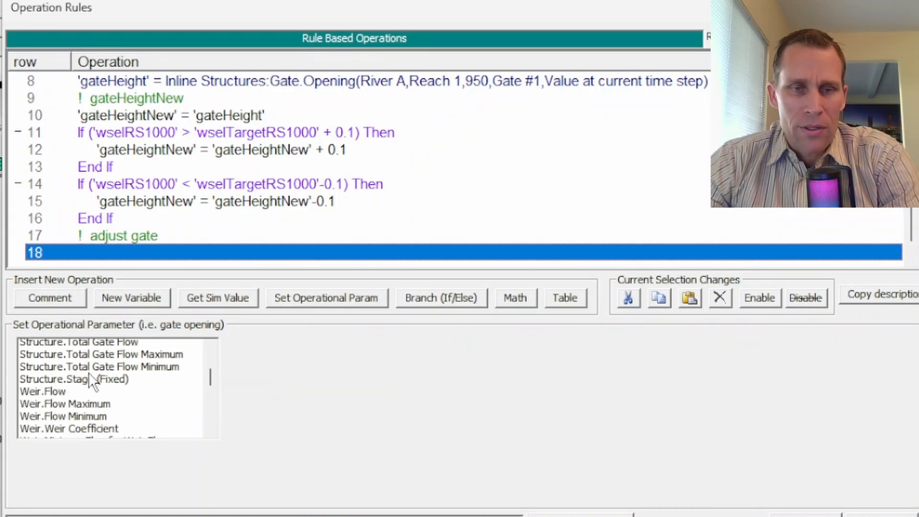
scroll(90, 377, "down", 2)
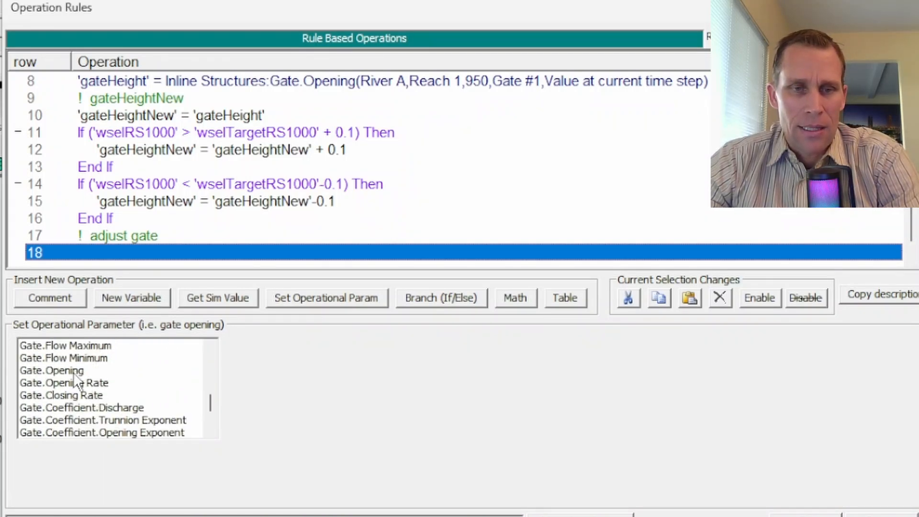
left_click(73, 371)
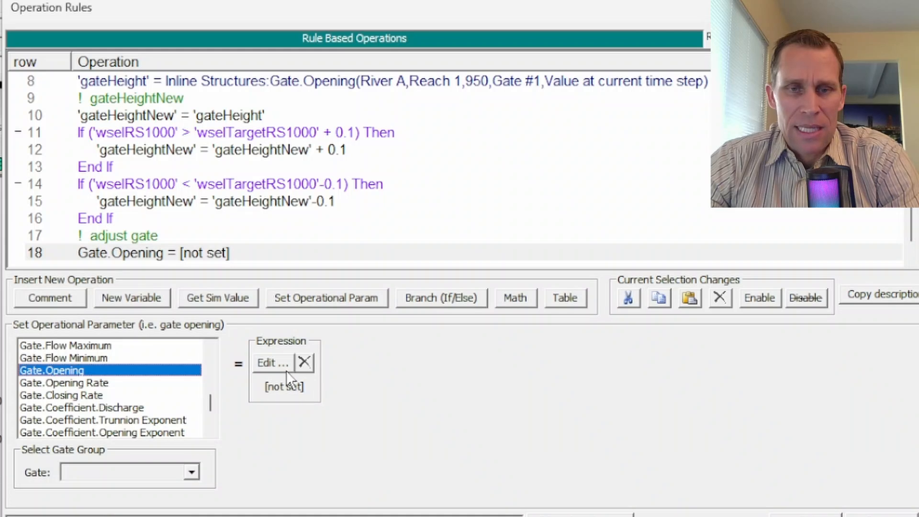
- Set the row 18 Gate.Opening expression to gateHeightNew and assign it to Gate #1
left_click(271, 362)
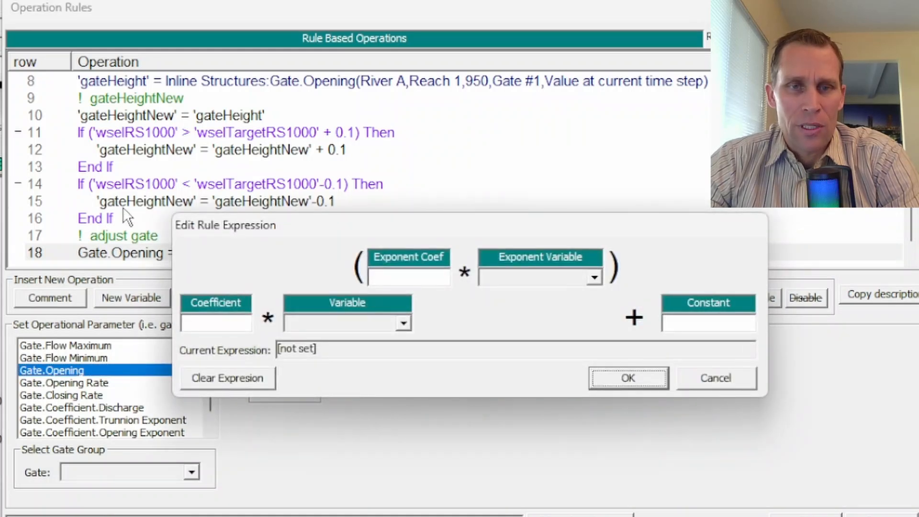
left_click_drag(232, 233, 39, 245)
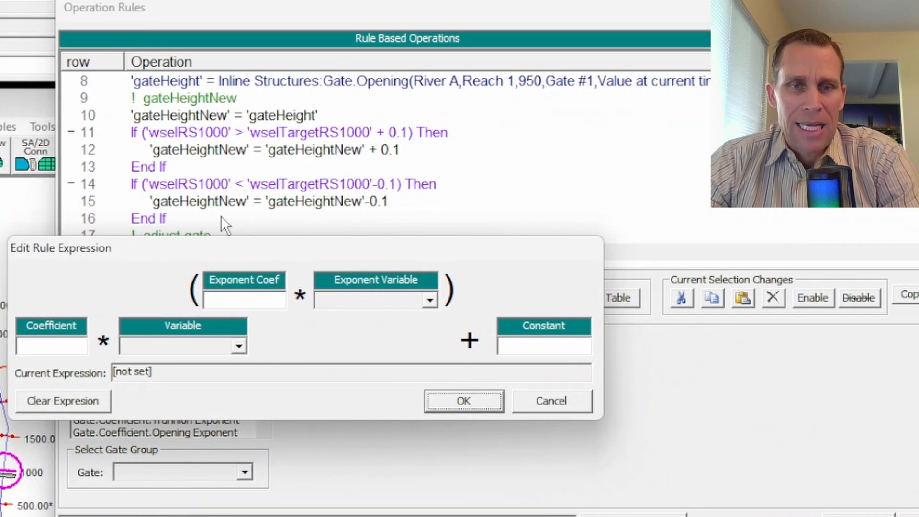
left_click(187, 346)
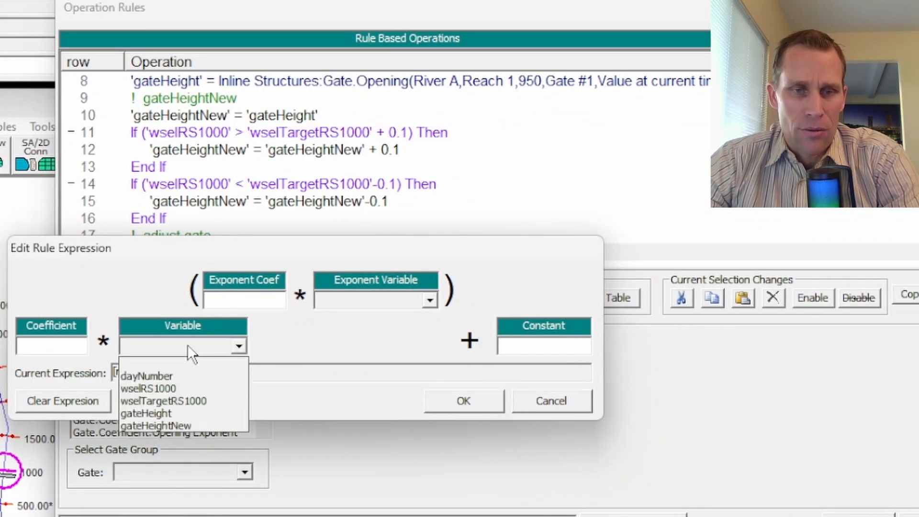
left_click(180, 424)
left_click(475, 391)
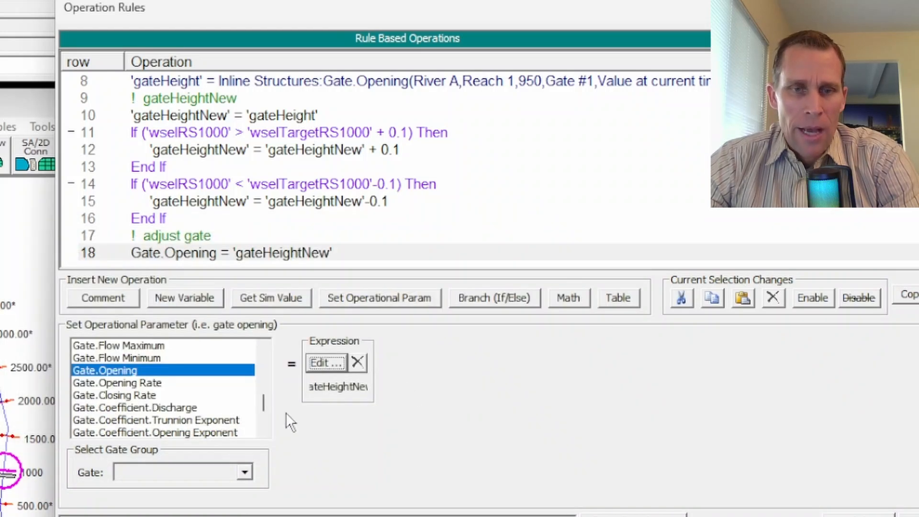
left_click(244, 472)
left_click(185, 486)
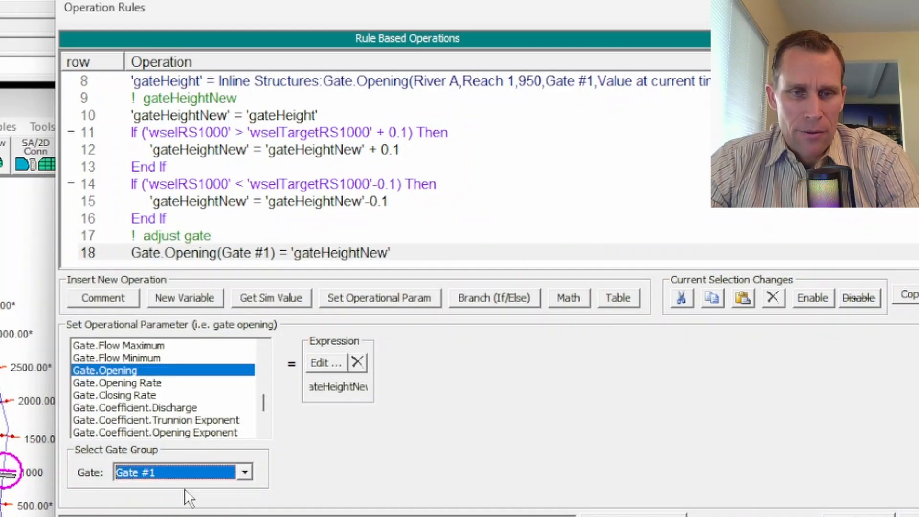
left_click(214, 235)
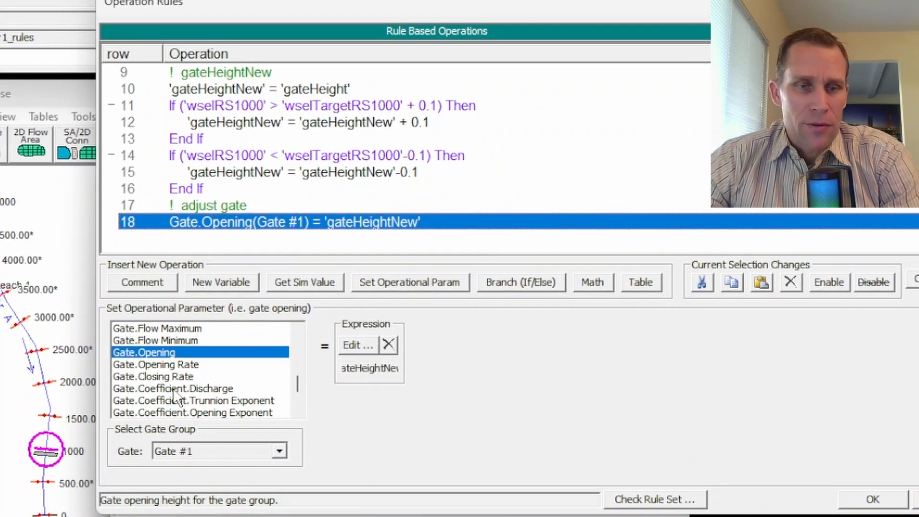
- Accept the finished rule set for the station 950 inline structure and save the unsteady flow data
left_click(858, 503)
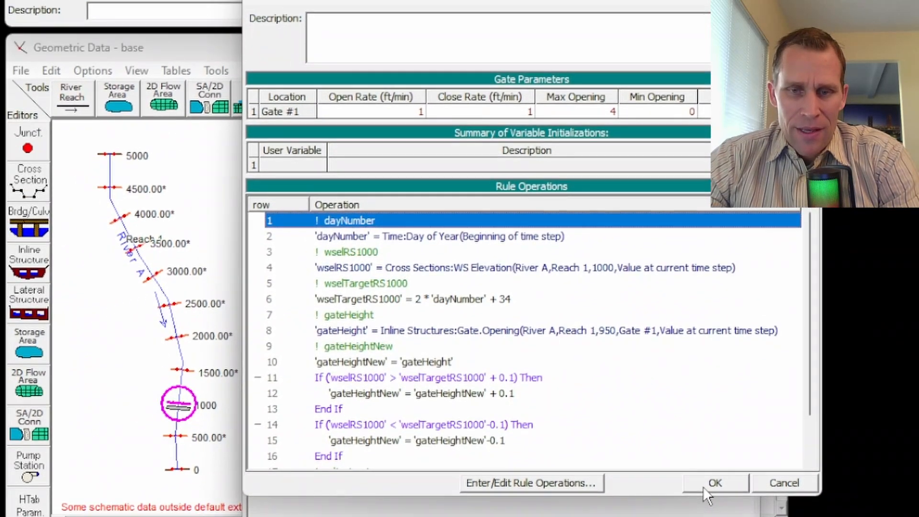
left_click(704, 487)
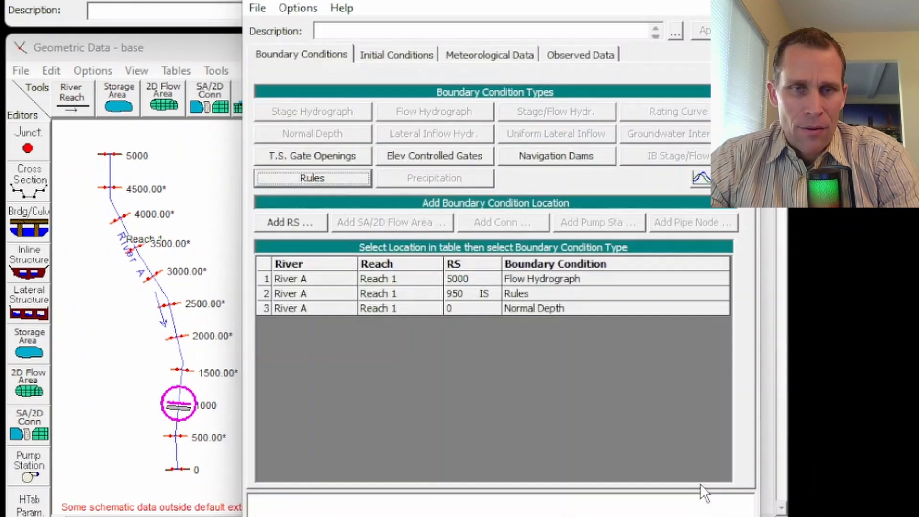
left_click(256, 10)
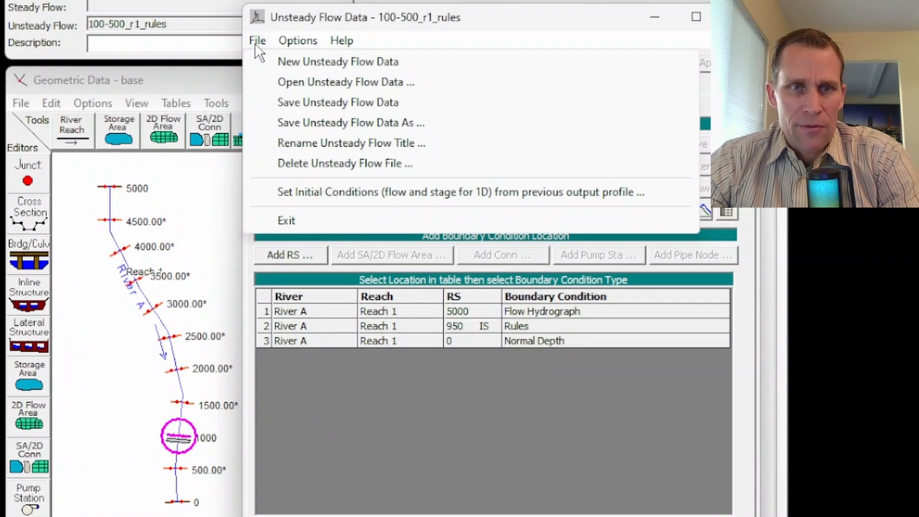
left_click(315, 102)
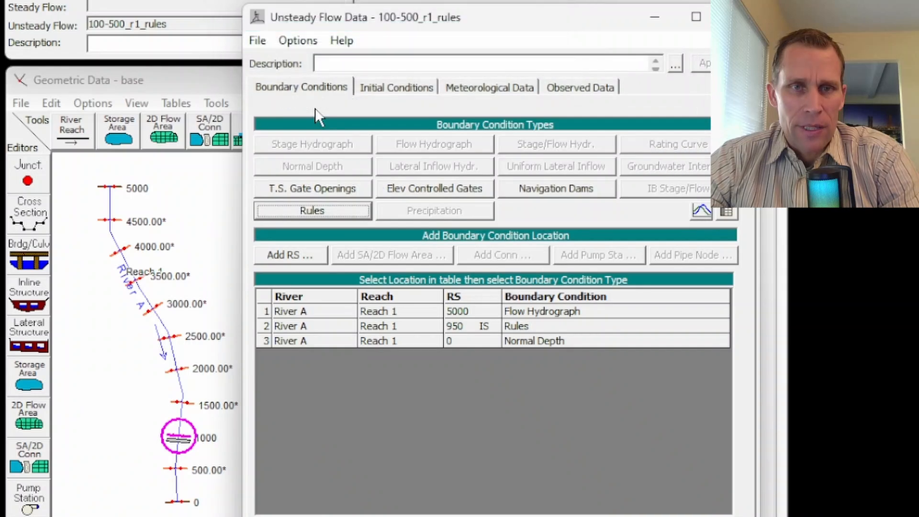
- Leave the Unsteady Flow Data editor and bring up the Unsteady Flow Analysis window
left_click(678, 19)
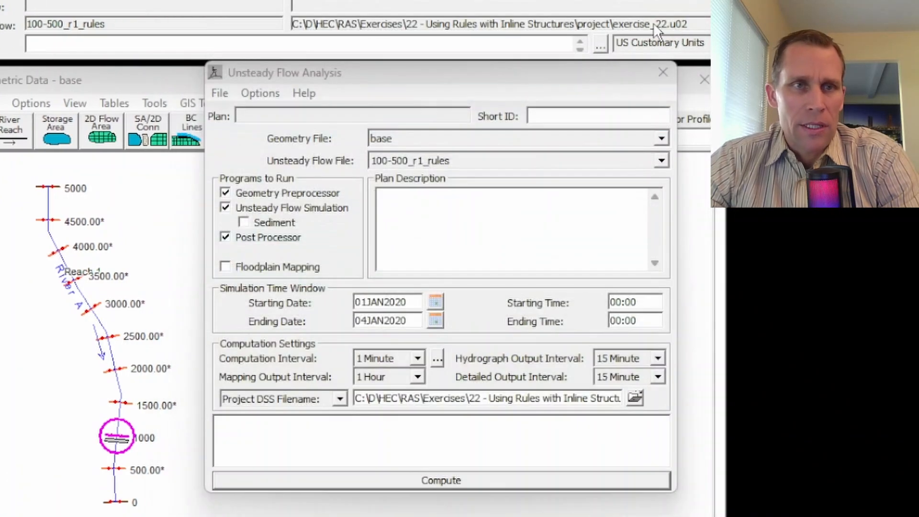
mouse_move(282, 62)
left_mouse_down()
mouse_move(302, 63)
mouse_move(267, 64)
left_mouse_up()
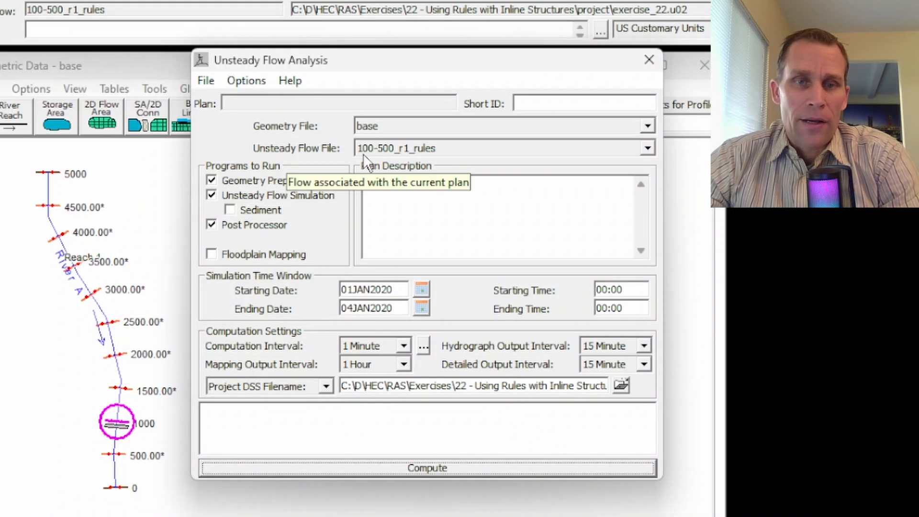
- Keep 100-500_r1_rules as the unsteady flow file and save the plan with title and short ID 100-500_r1_rules
left_click(429, 147)
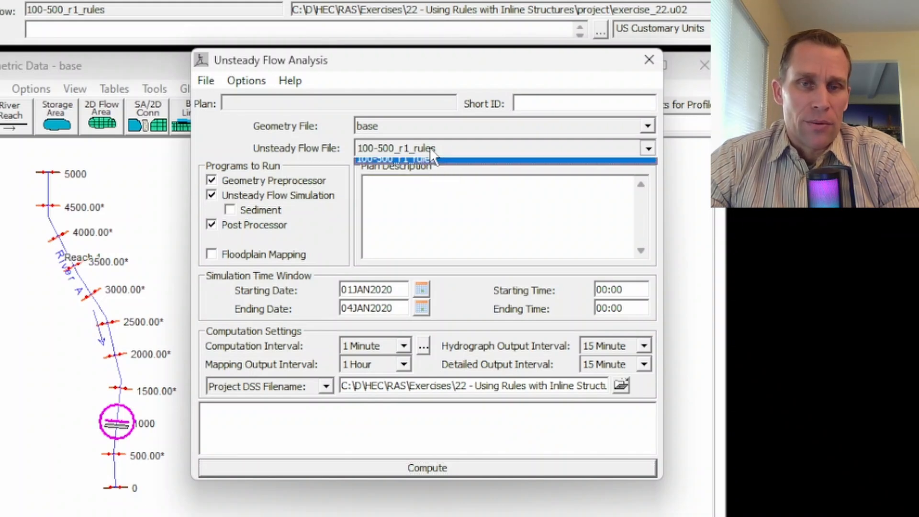
left_click(433, 148)
left_click(205, 81)
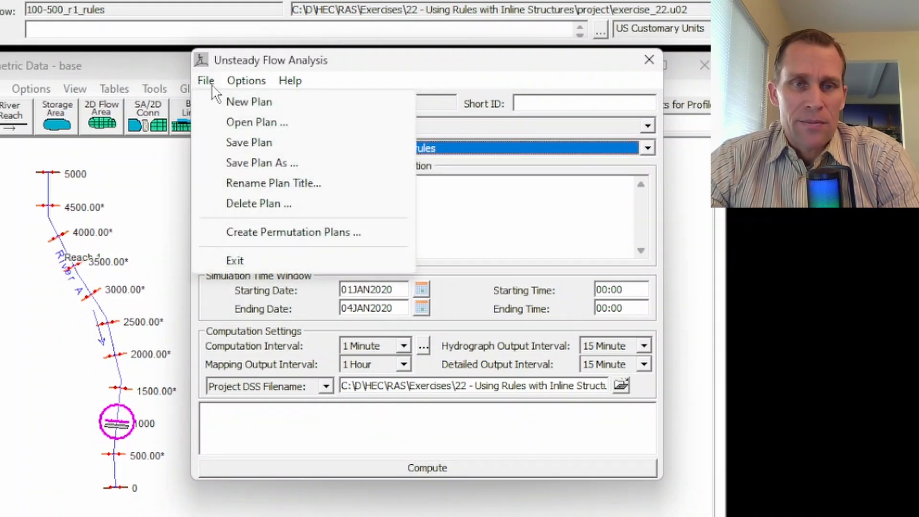
left_click(236, 142)
type("100-500_r1_rules")
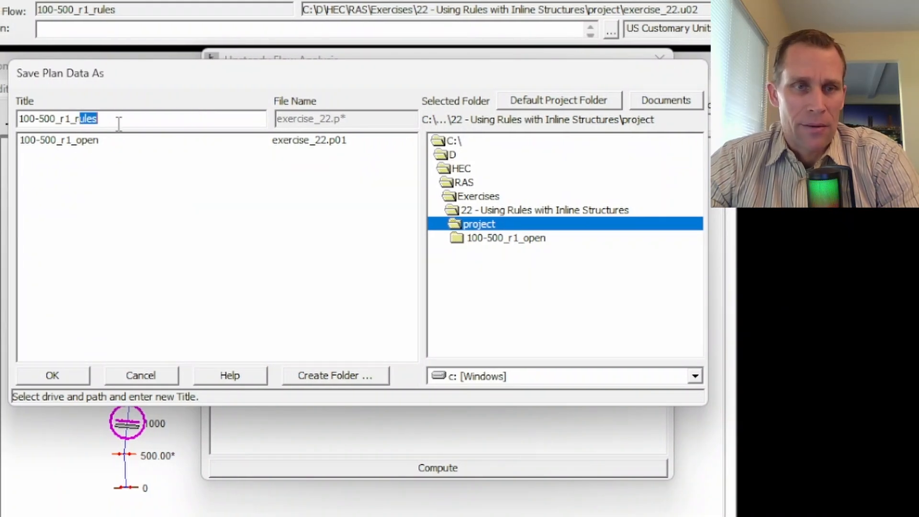
left_click(54, 375)
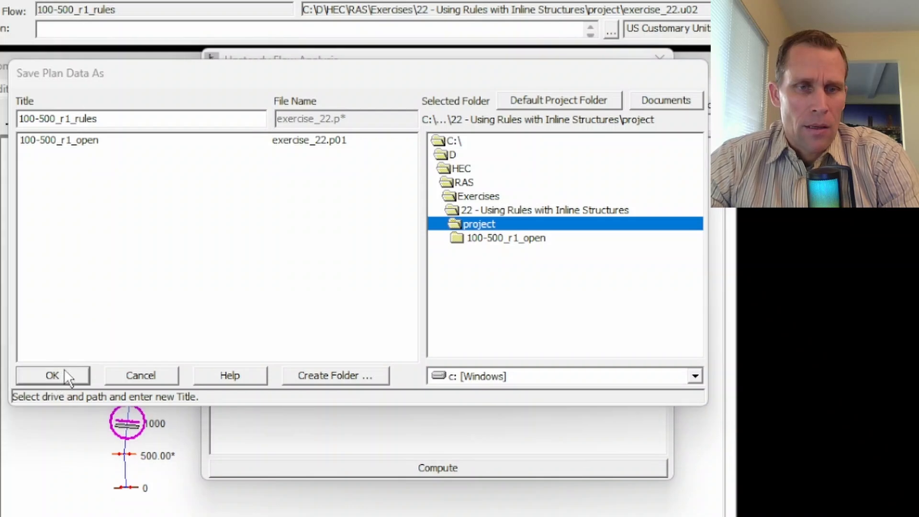
type("100-500_r1_rules")
left_click(567, 309)
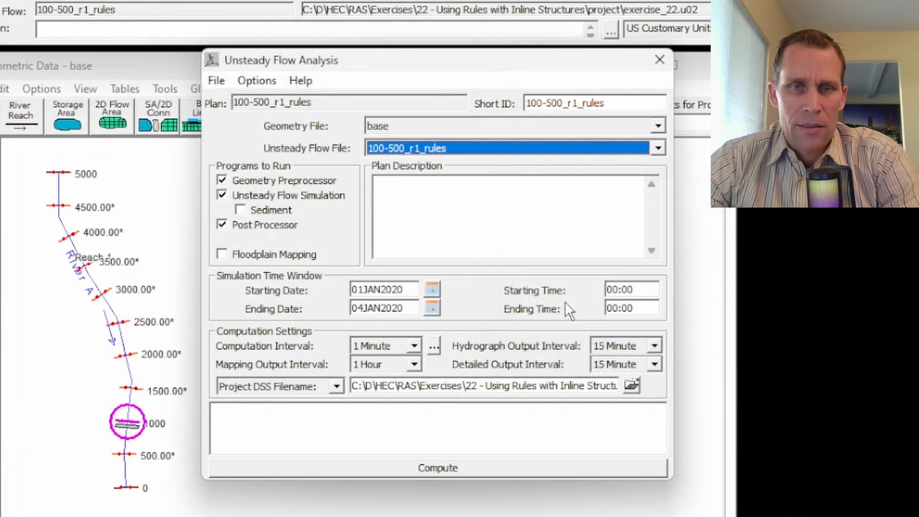
- Compute the rules plan and review the computation messages for the location of the maximum water surface error
left_click(445, 467)
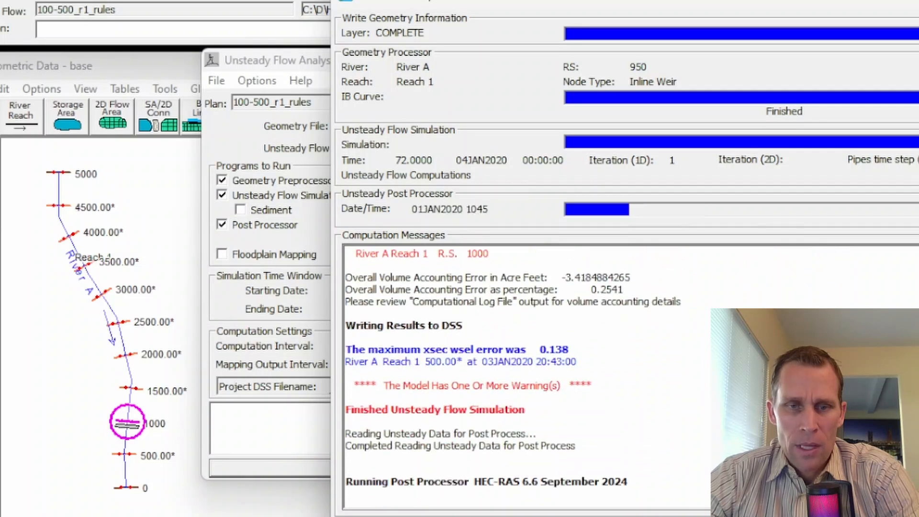
scroll(527, 374, "up", 6)
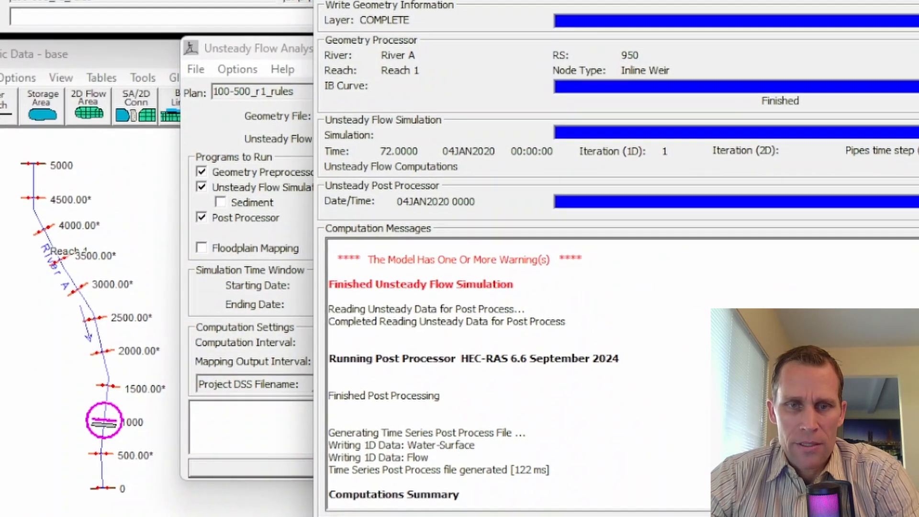
scroll(494, 364, "up", 2)
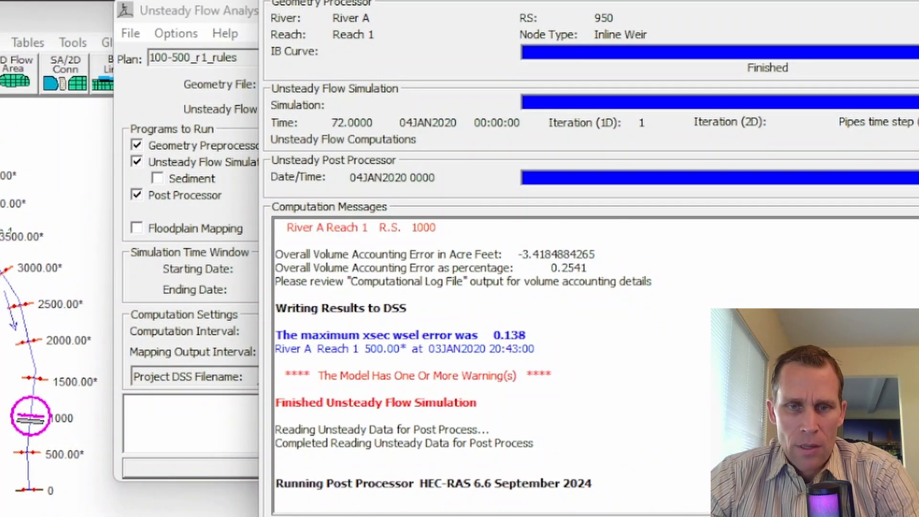
left_click_drag(373, 348, 412, 352)
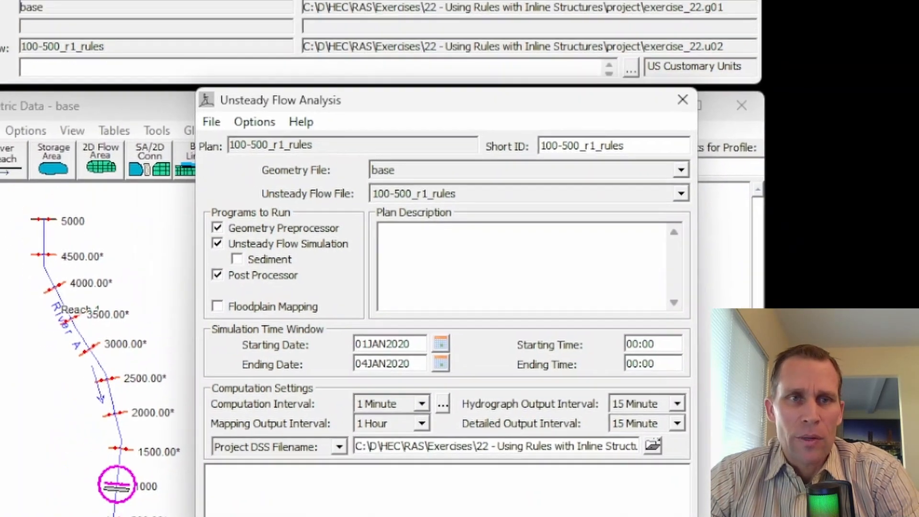
- Bring up the cross-section plot for River A, Reach 1 at river station 500.00*
left_click(113, 36)
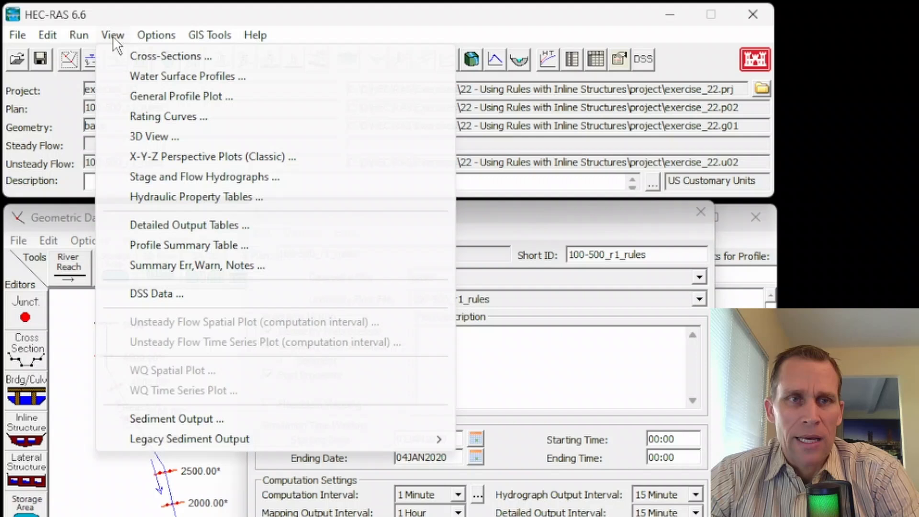
left_click(131, 55)
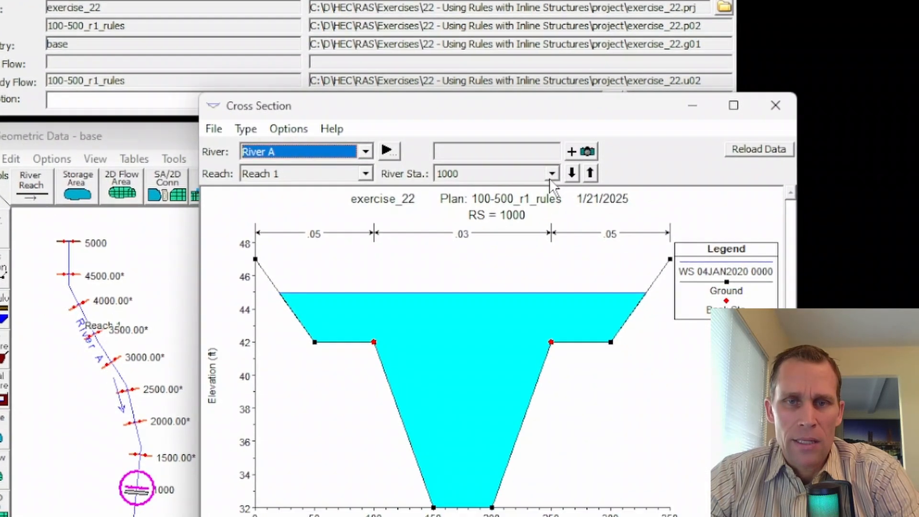
left_click(590, 253)
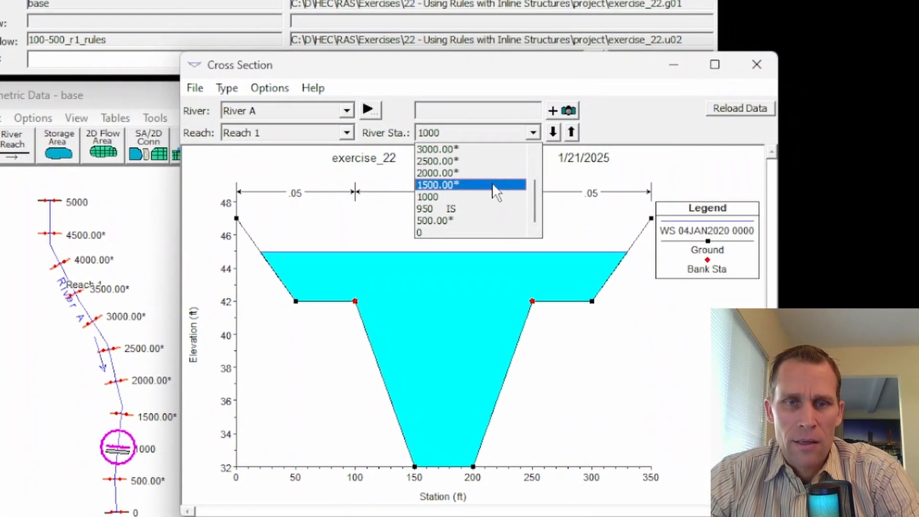
left_click(458, 220)
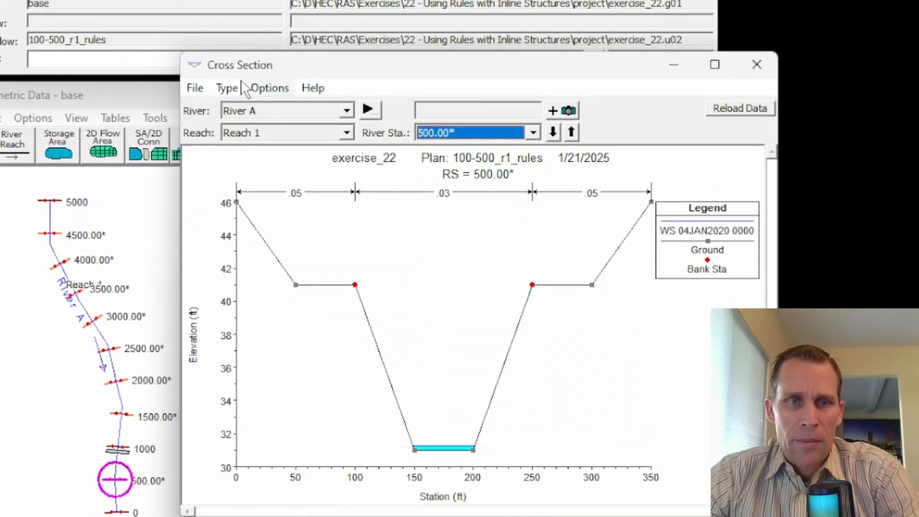
- Animate the water surface in the station 500.00* cross-section plot over the simulation period
left_click(270, 88)
left_click(302, 210)
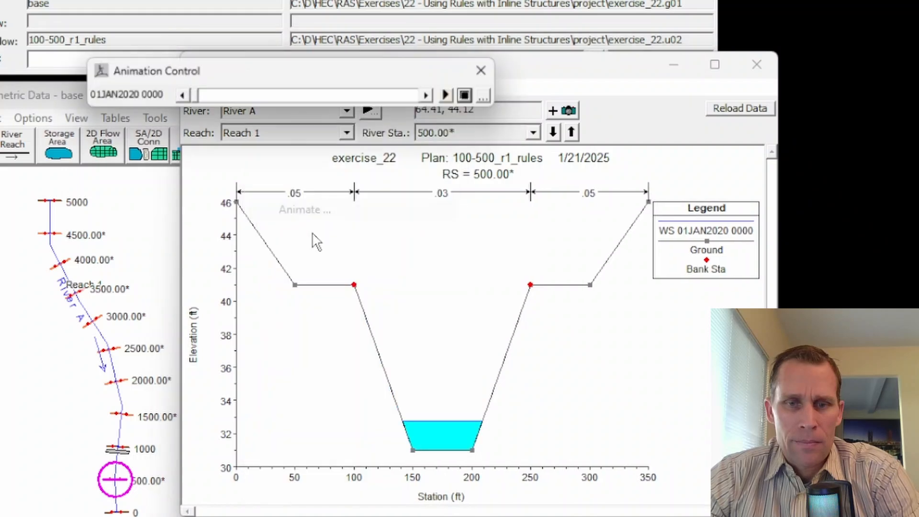
left_click(452, 97)
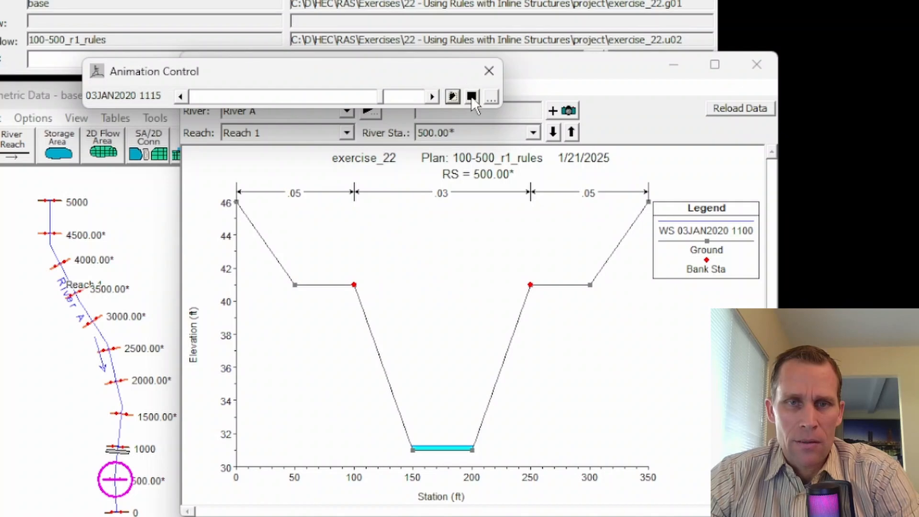
- Rewind the animation to late 01JAN2020, step forward to 02JAN2020 0100, and go back to 0030 to examine the water level changes
left_click_drag(384, 98, 251, 96)
left_click(431, 100)
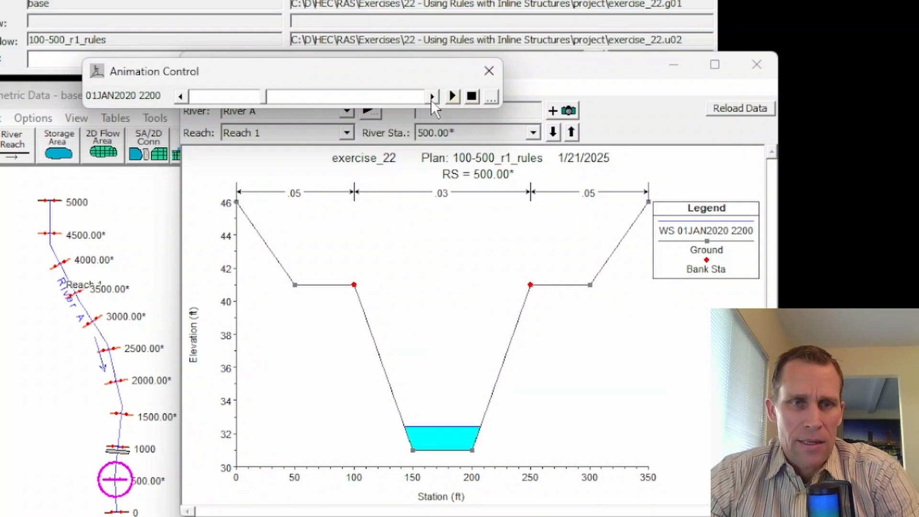
left_click(431, 100)
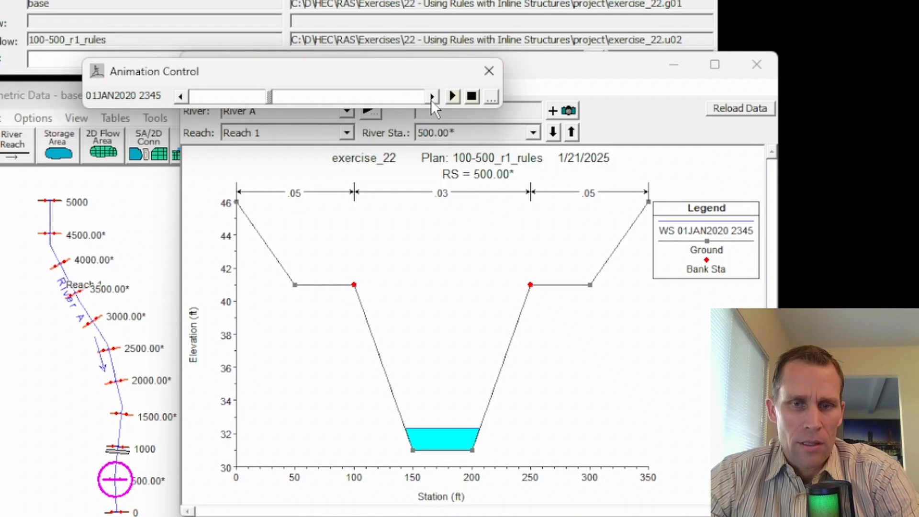
left_click(431, 100)
left_click(431, 100)
left_click(431, 100)
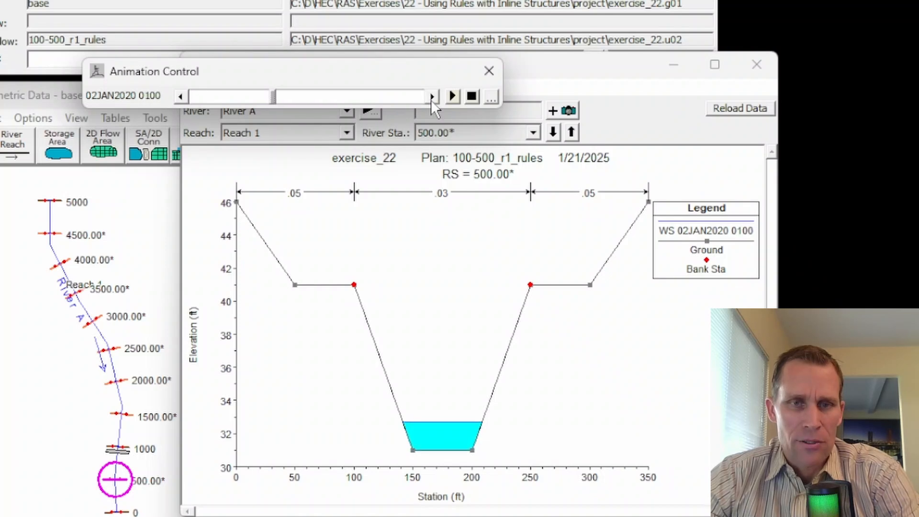
left_click(181, 97)
left_click(182, 97)
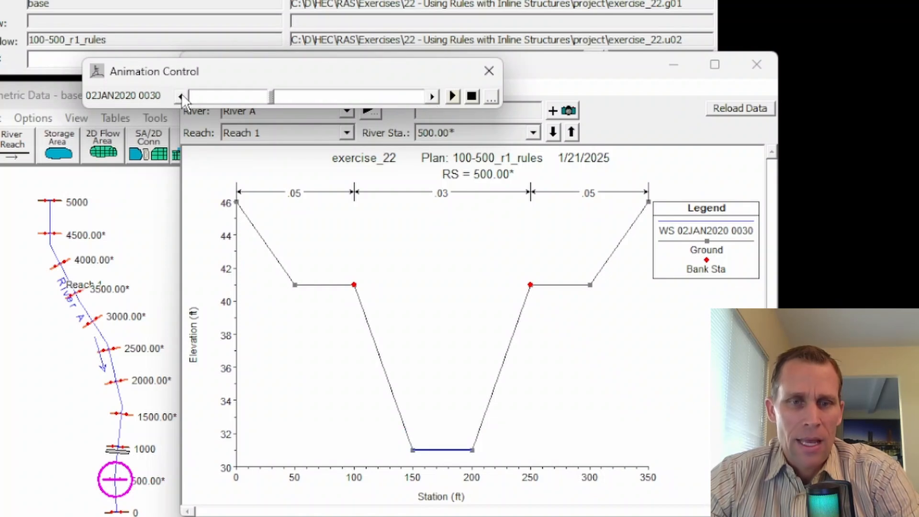
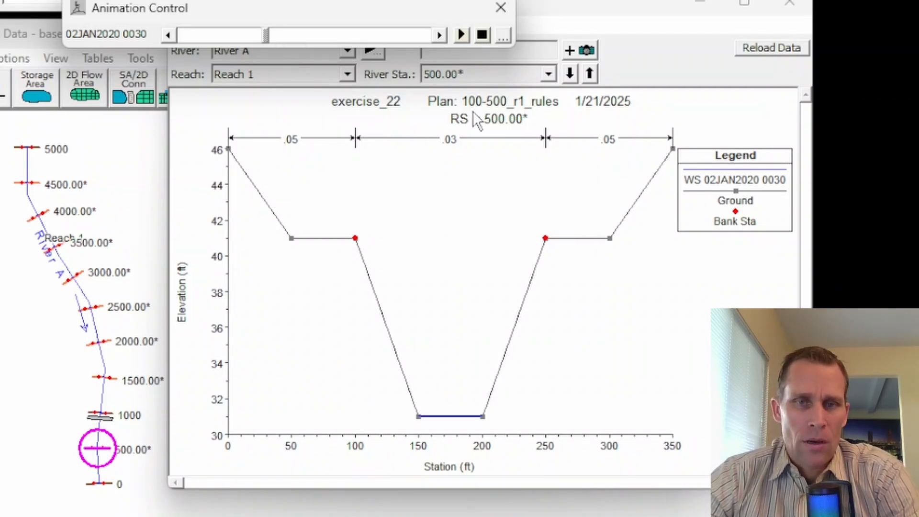
- Switch the cross-section plot to river station 950 IS and animate its water surface over the simulation period
left_click(502, 8)
left_click(549, 74)
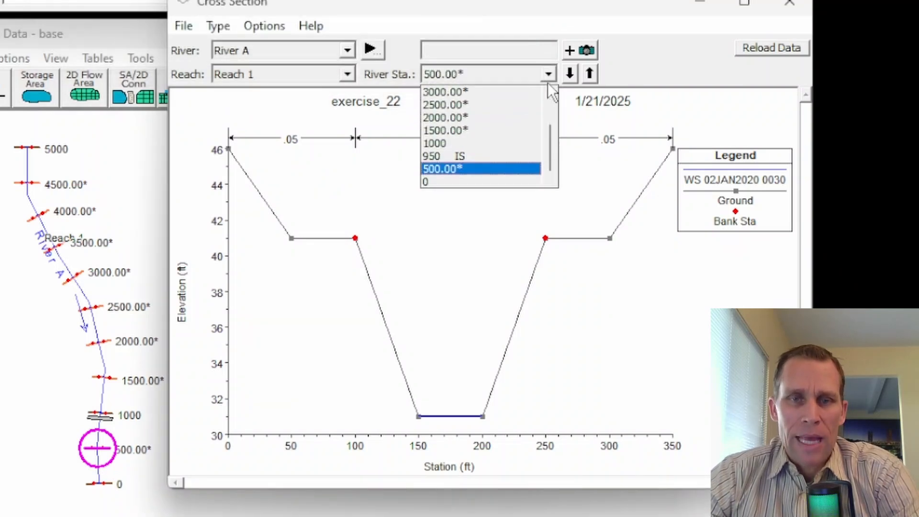
left_click(458, 156)
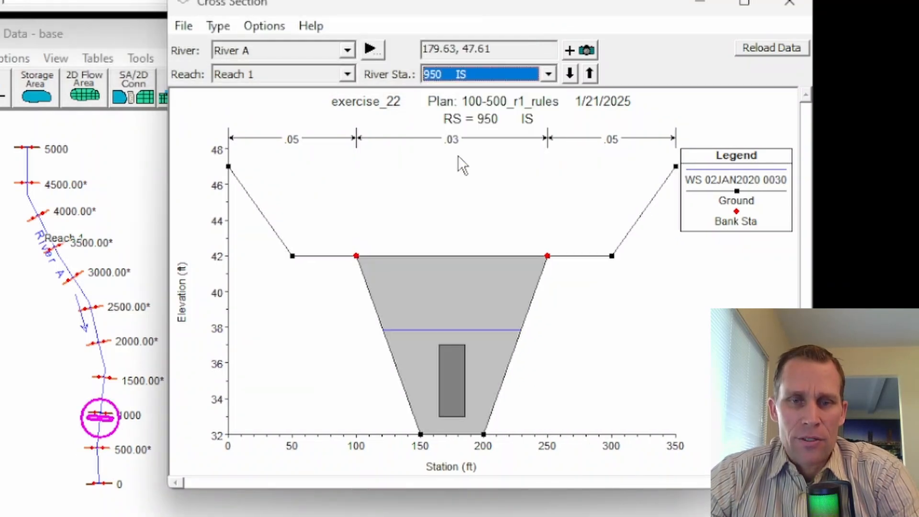
left_click(250, 27)
left_click(271, 158)
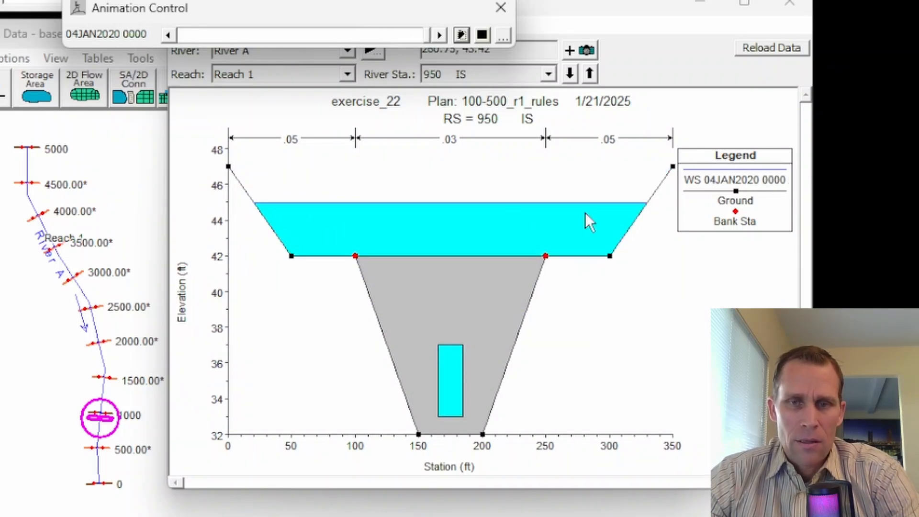
- Bring up the cross-section plot for River A, Reach 1 at river station 1000
left_click(548, 74)
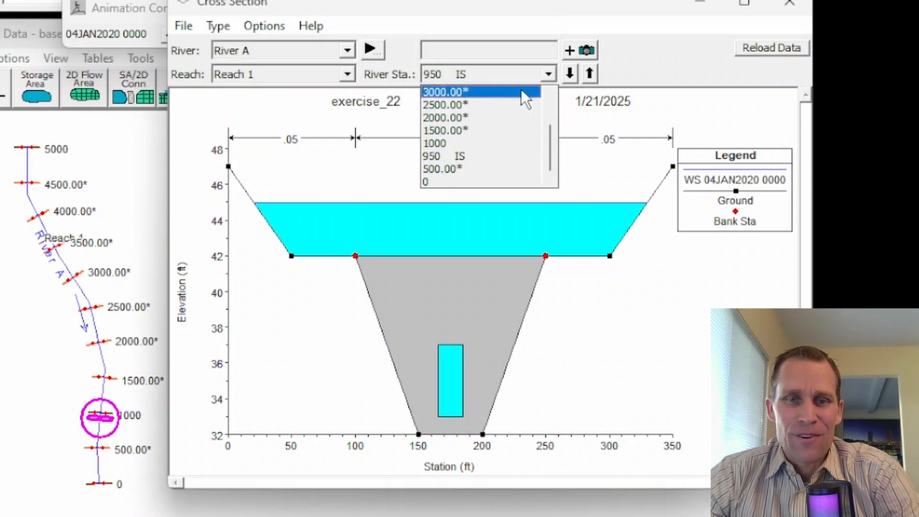
left_click(477, 144)
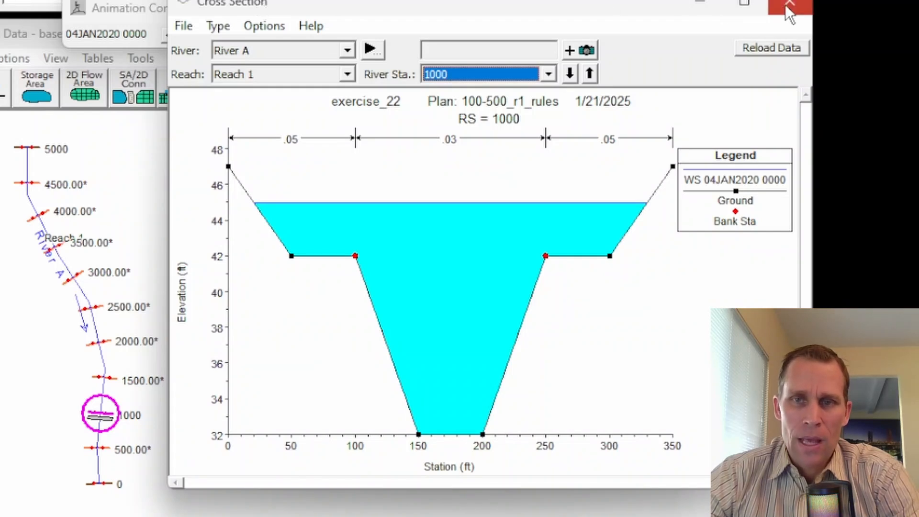
left_click(549, 74)
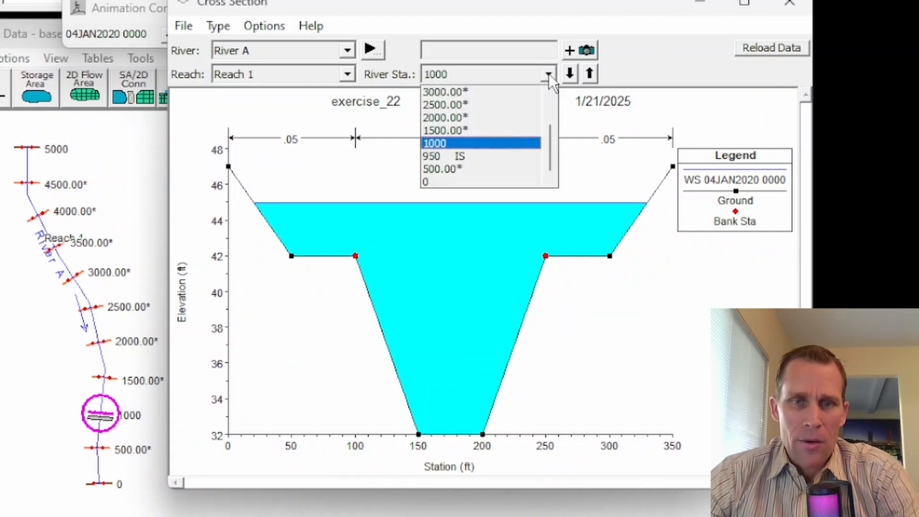
left_click(467, 145)
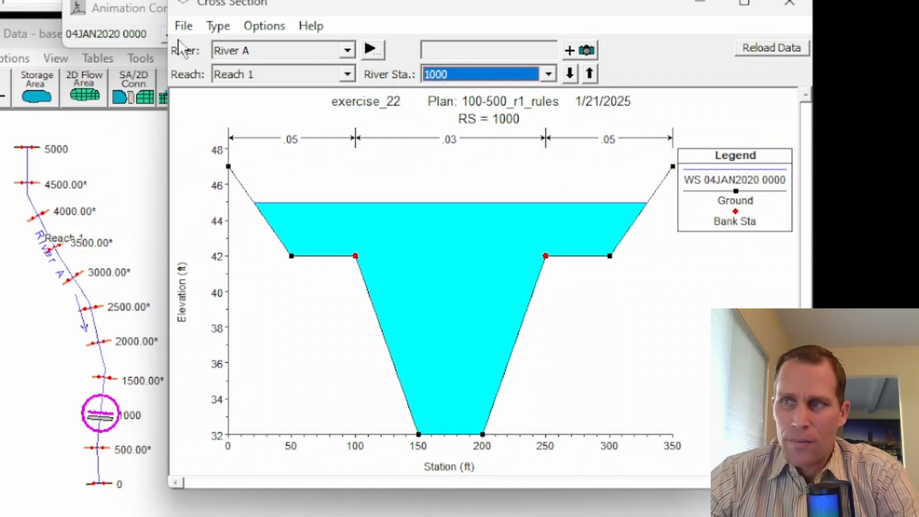
- Animate the water surface at station 1000 over the simulation period, including the Max WS profile, and close the plot
left_click(264, 26)
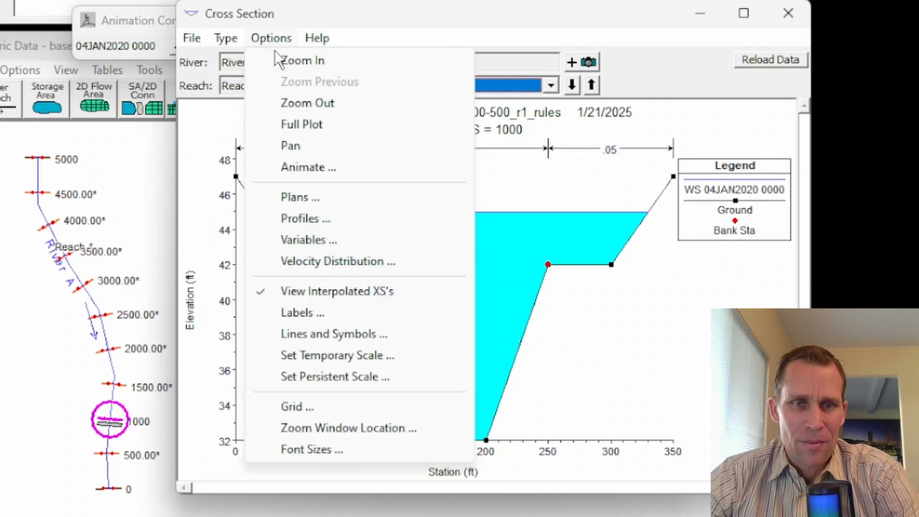
left_click(308, 165)
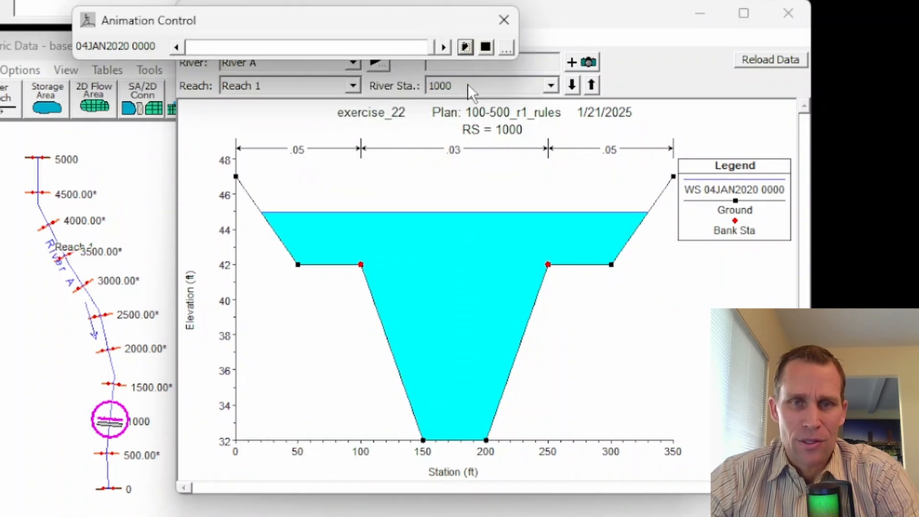
left_click_drag(431, 49, 428, 50)
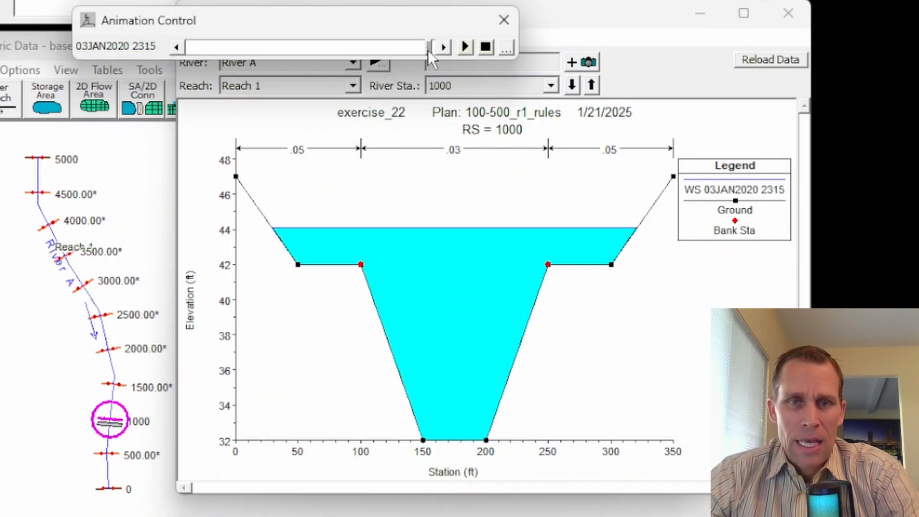
left_click(177, 47)
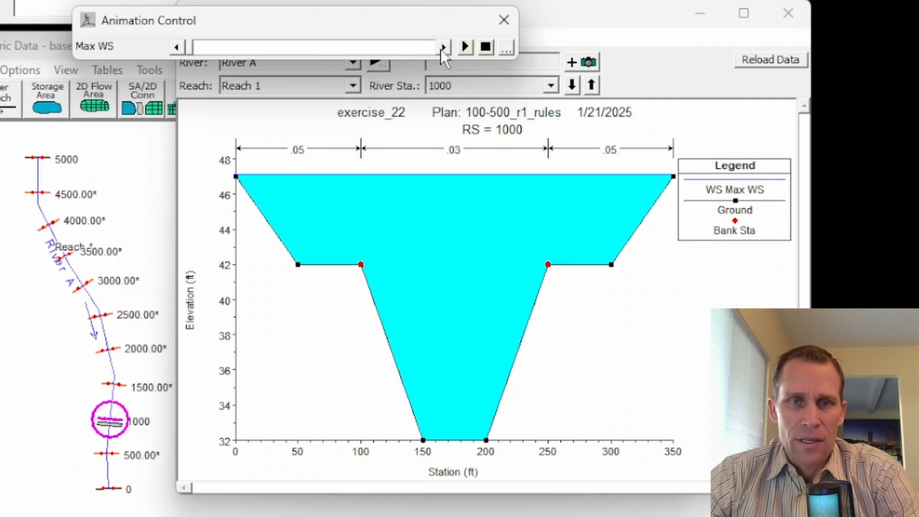
left_click(465, 47)
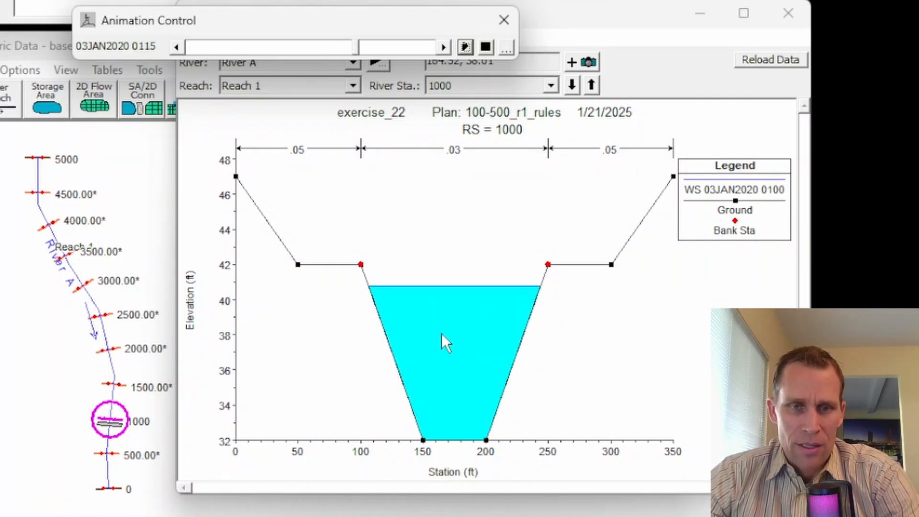
left_click(504, 20)
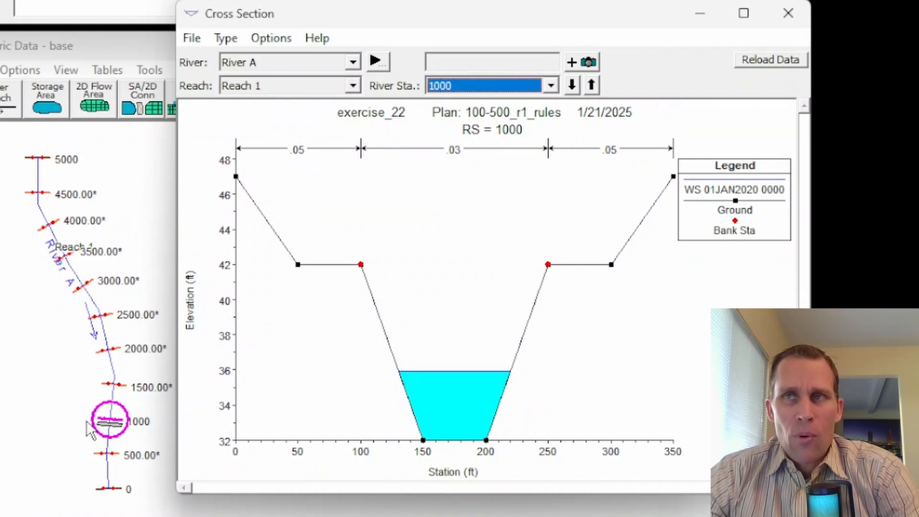
left_click(788, 13)
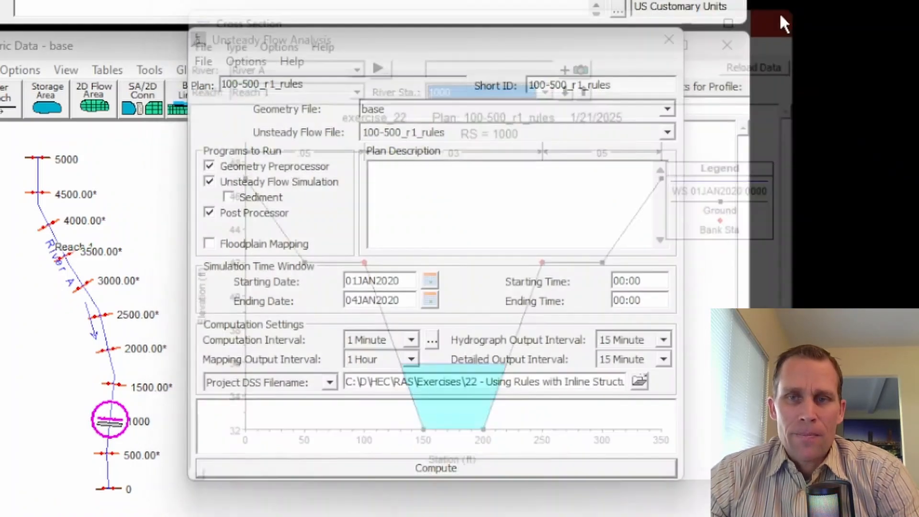
- Open the rule operations for editing at the station 950 inline structure in the 100-500_r1_rules unsteady flow data
left_click(778, 24)
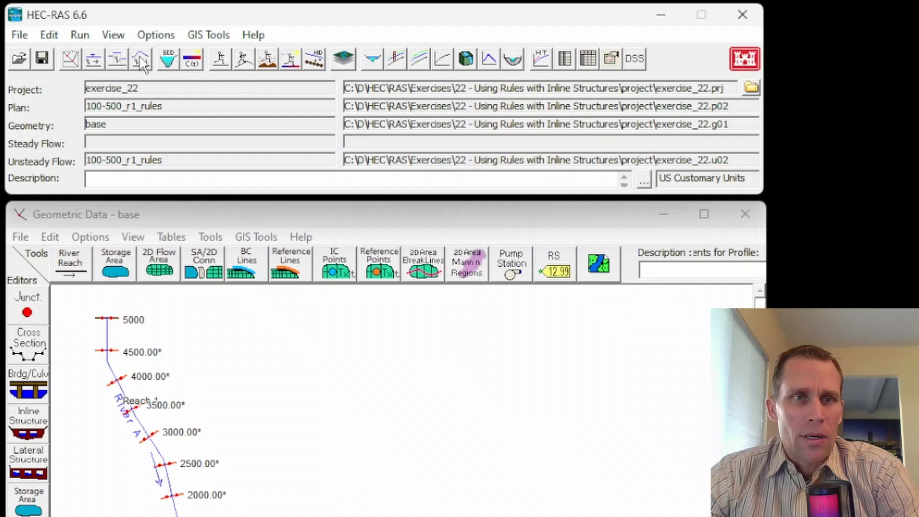
left_click(141, 60)
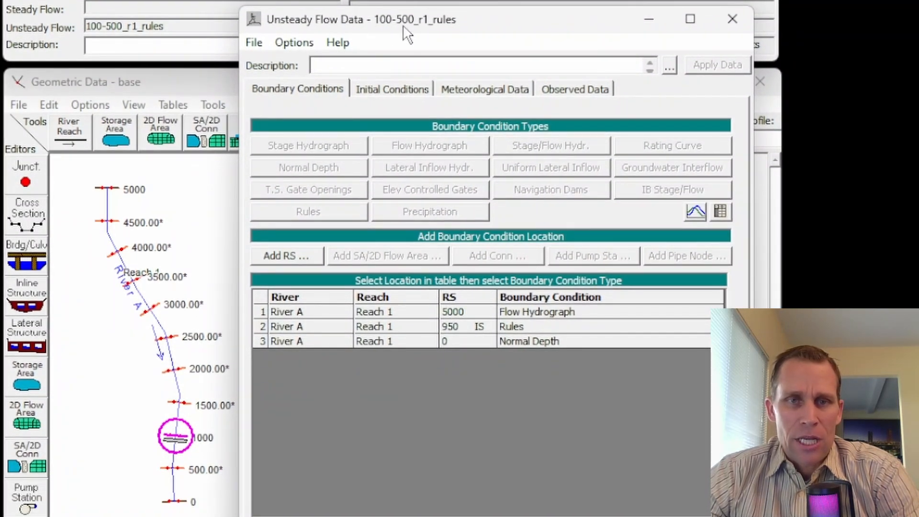
left_click(519, 326)
left_click(330, 210)
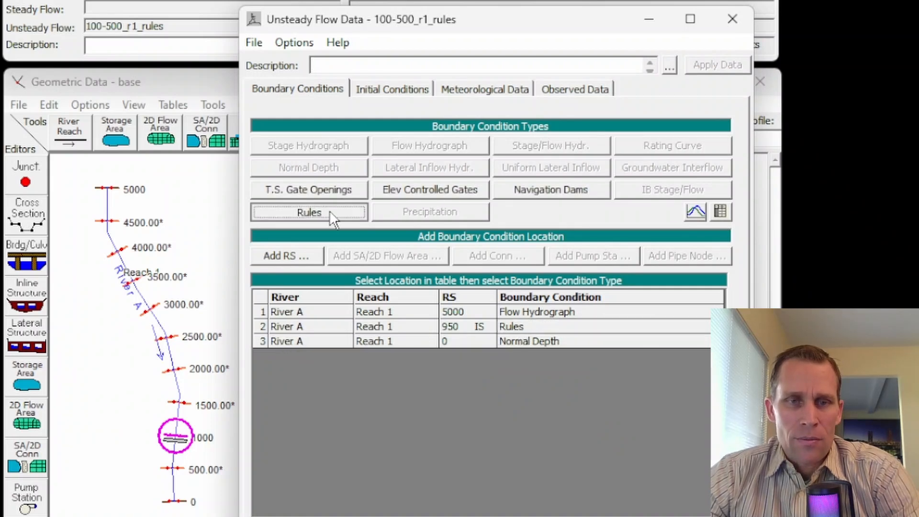
left_click(670, 145)
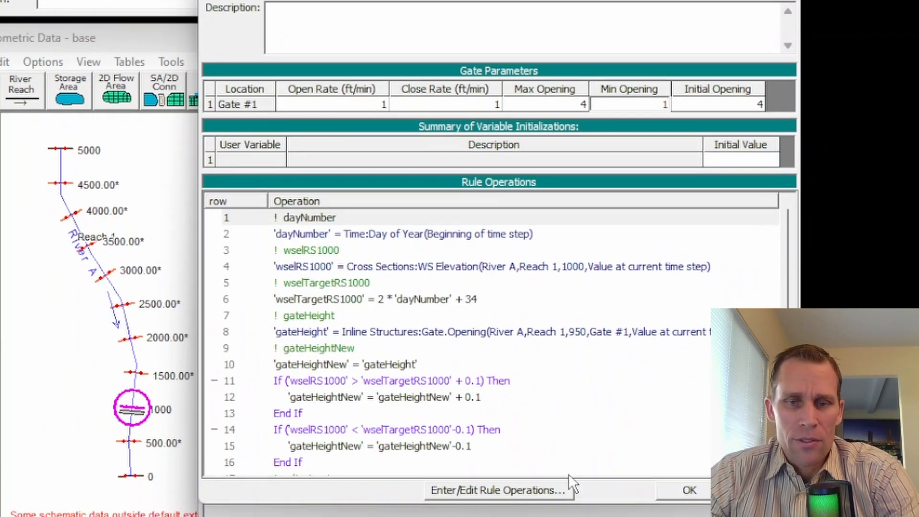
left_click(490, 506)
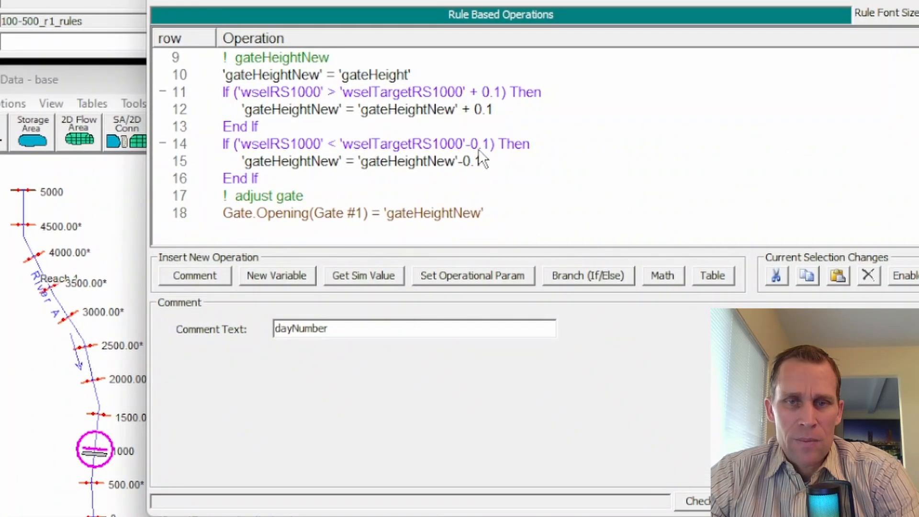
- Change the gate-raising operation in row 12 to 'gateHeightNew' + 0.05
left_click(479, 148)
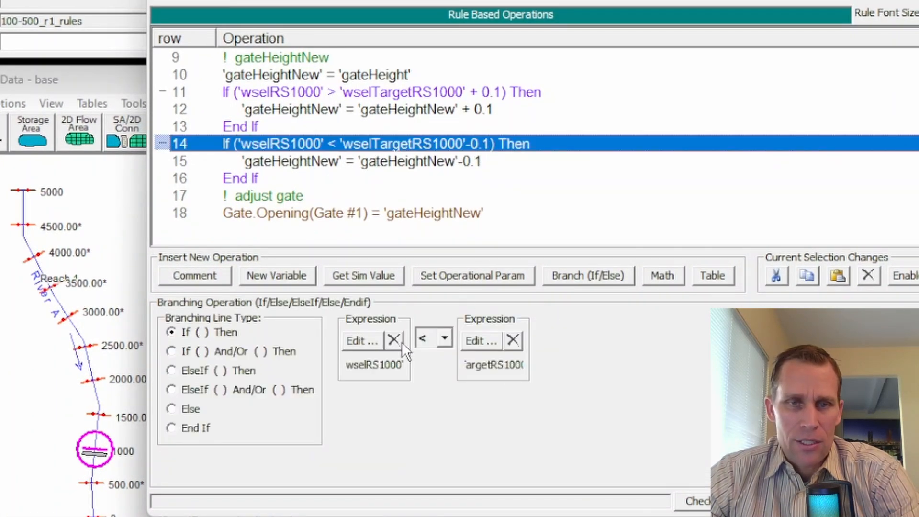
left_click(466, 110)
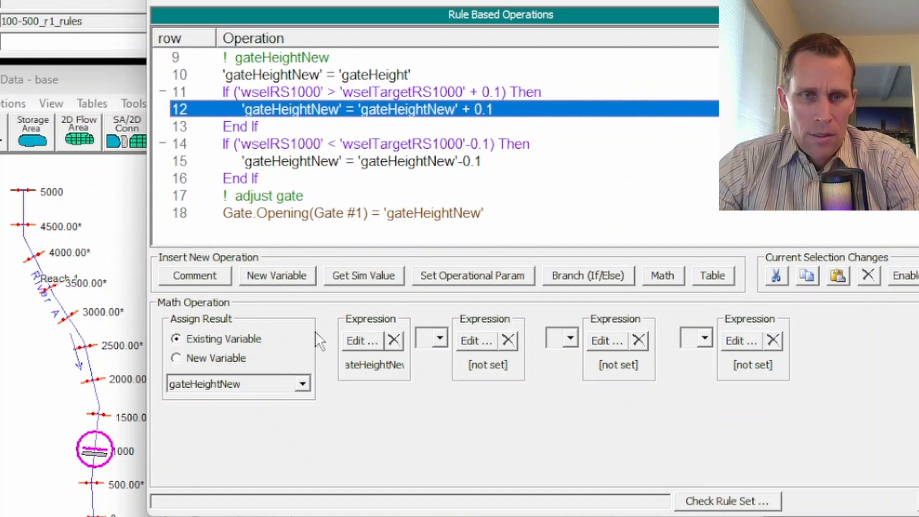
left_click(357, 341)
left_click(826, 303)
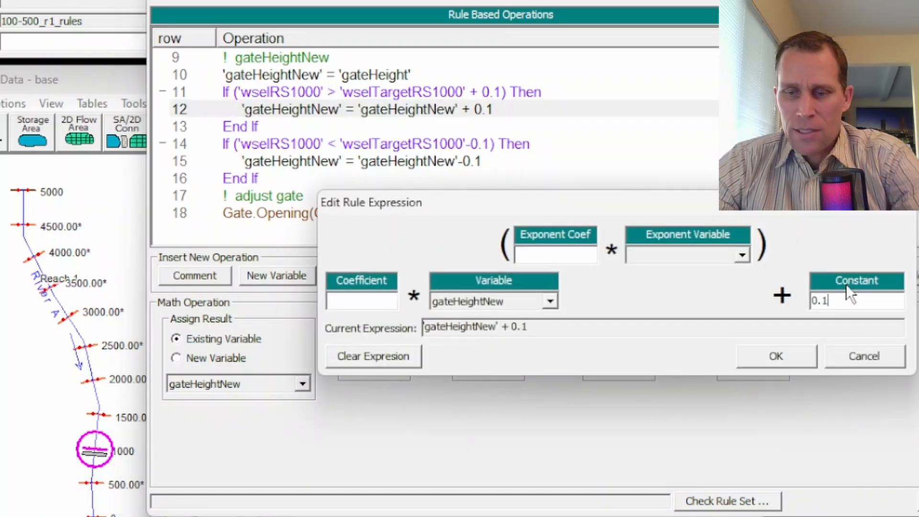
key("BackSpace")
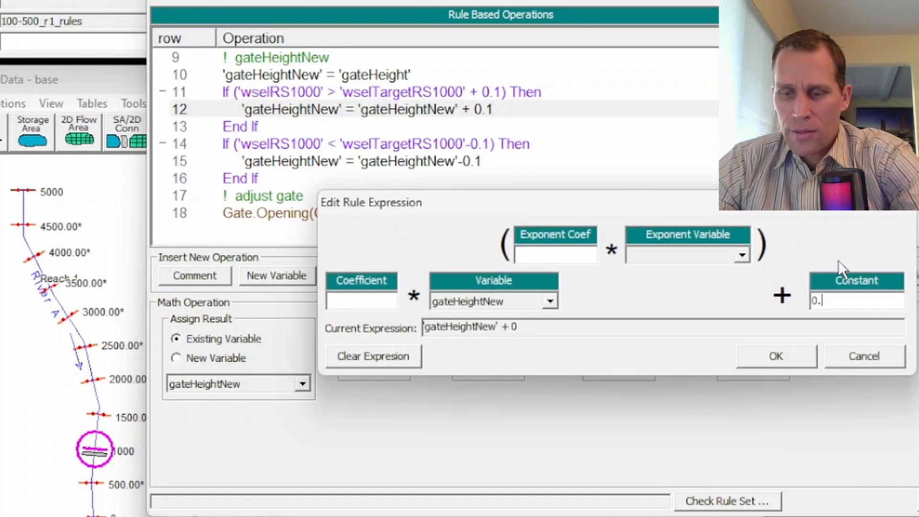
type("05")
left_click(785, 361)
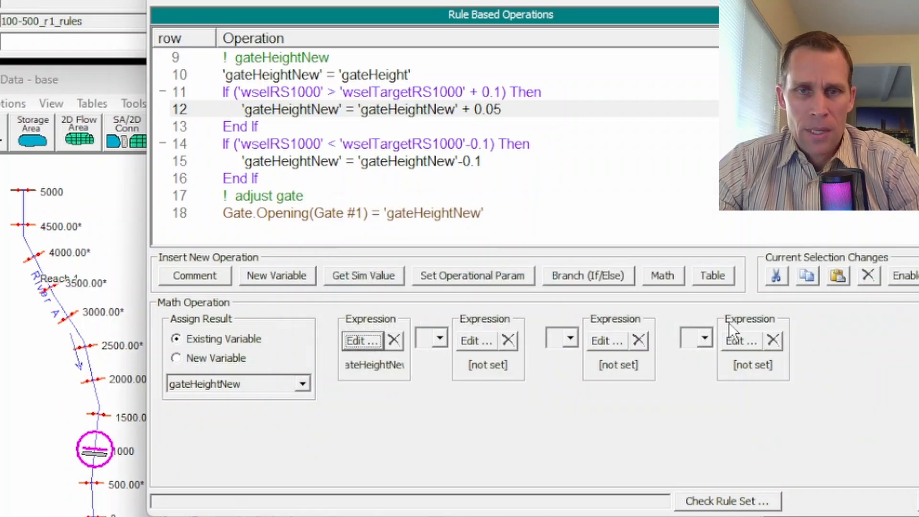
- Change the gate-lowering operation in row 15 to 'gateHeightNew' - 0.05
left_click(412, 163)
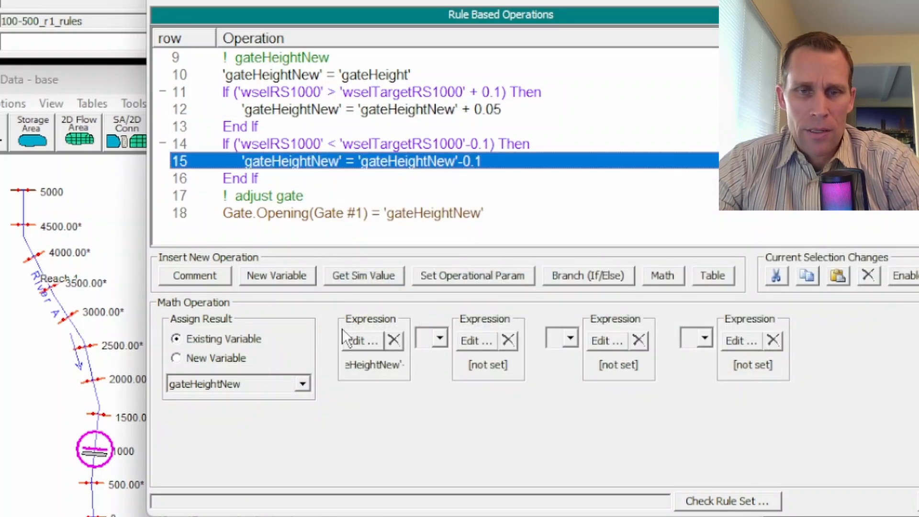
left_click(355, 342)
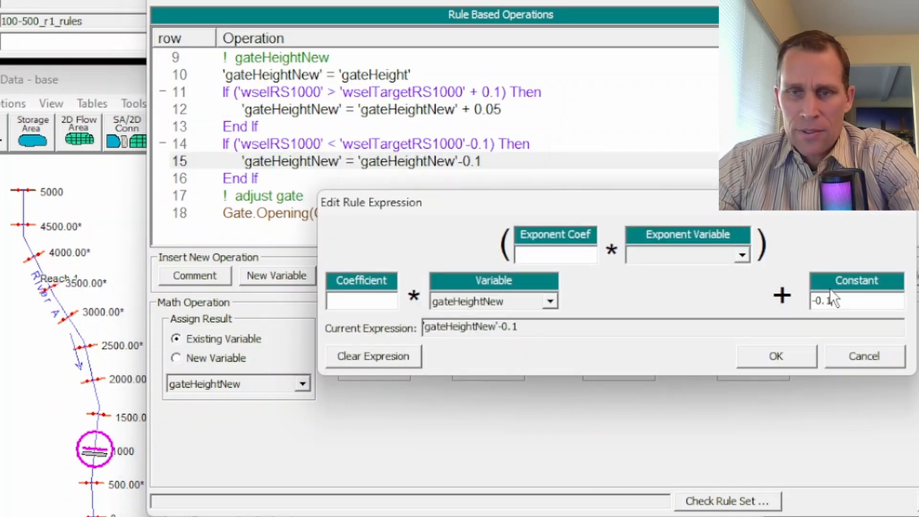
left_click(832, 299)
key("BackSpace")
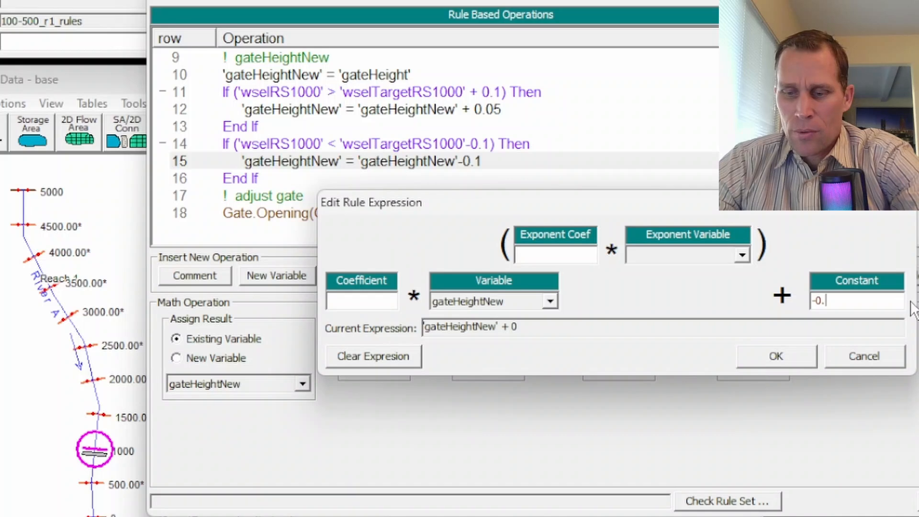
type("05")
left_click(776, 354)
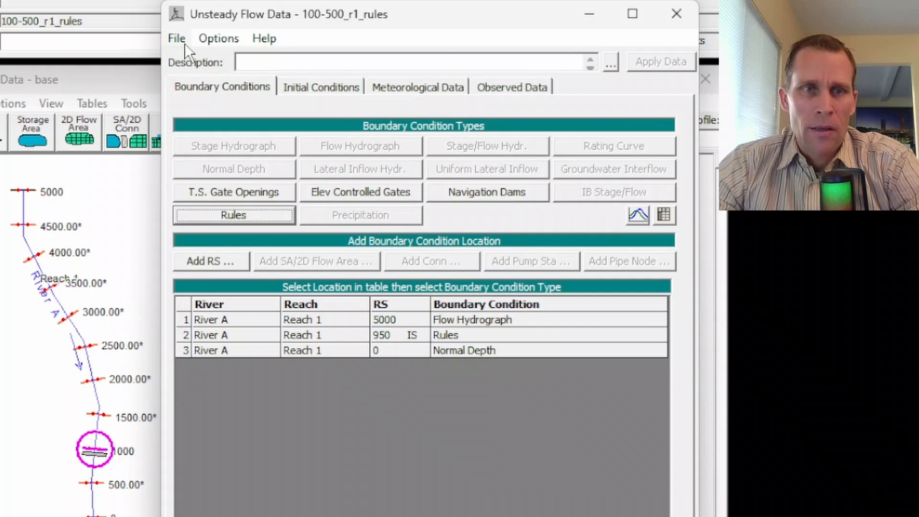
- Save the 100-500_r1_rules unsteady flow data and close its editor
left_click(184, 42)
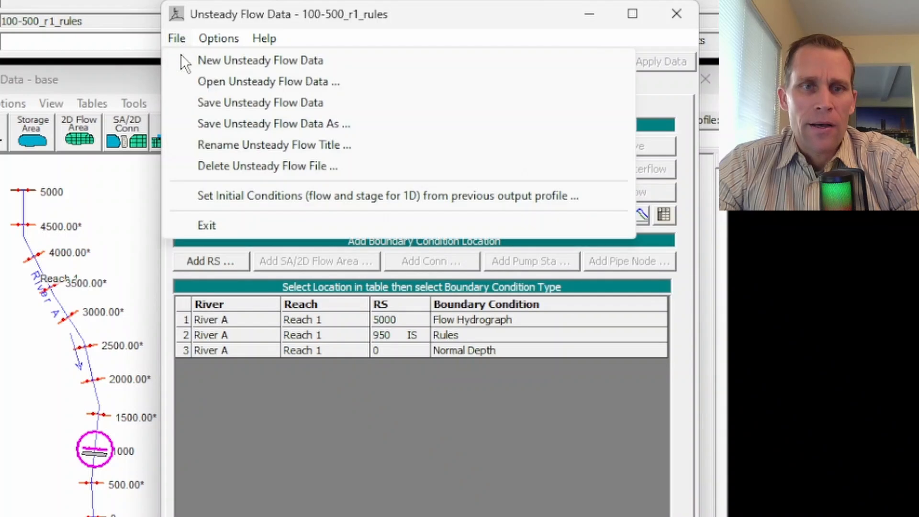
left_click(216, 102)
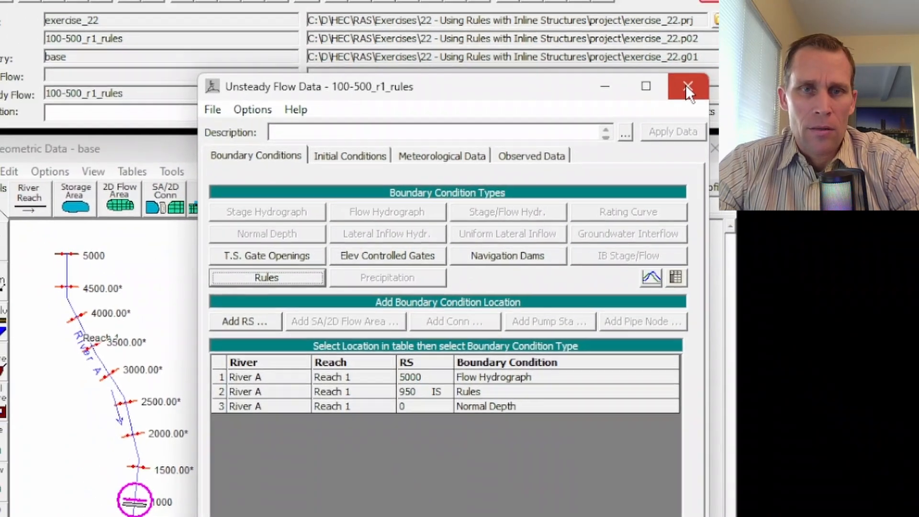
left_click(677, 13)
- Set the hydrograph and detailed output intervals of the 100-500_r1_rules plan to 10 Minute and save the plan
left_click(236, 56)
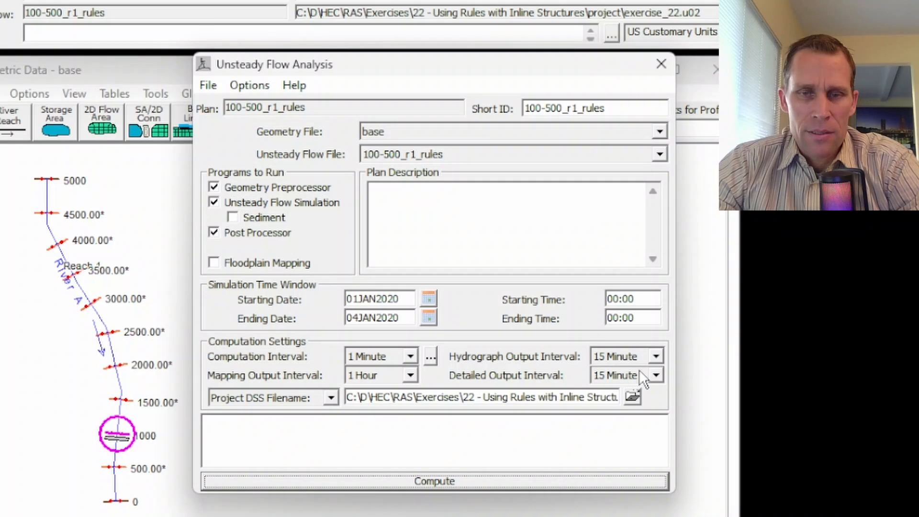
left_click(656, 357)
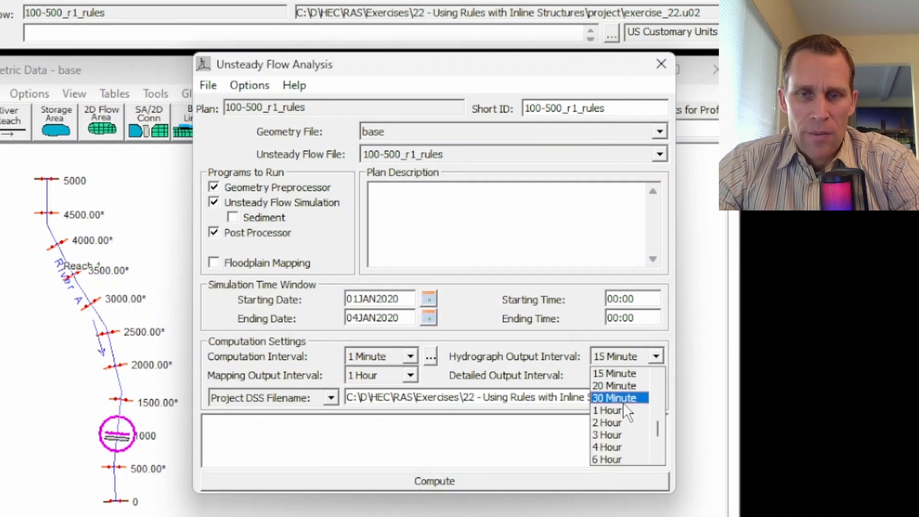
scroll(623, 405, "up", 1)
left_click(614, 371)
left_click(656, 375)
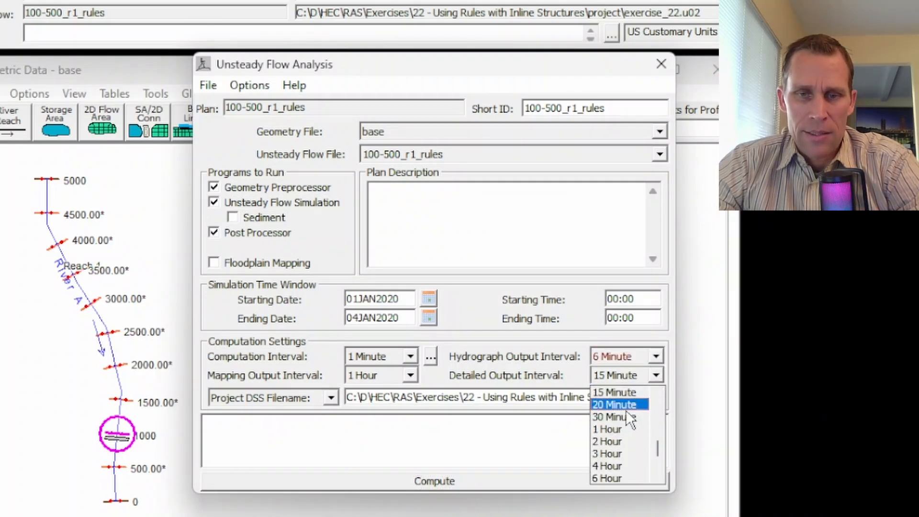
scroll(615, 410, "up", 2)
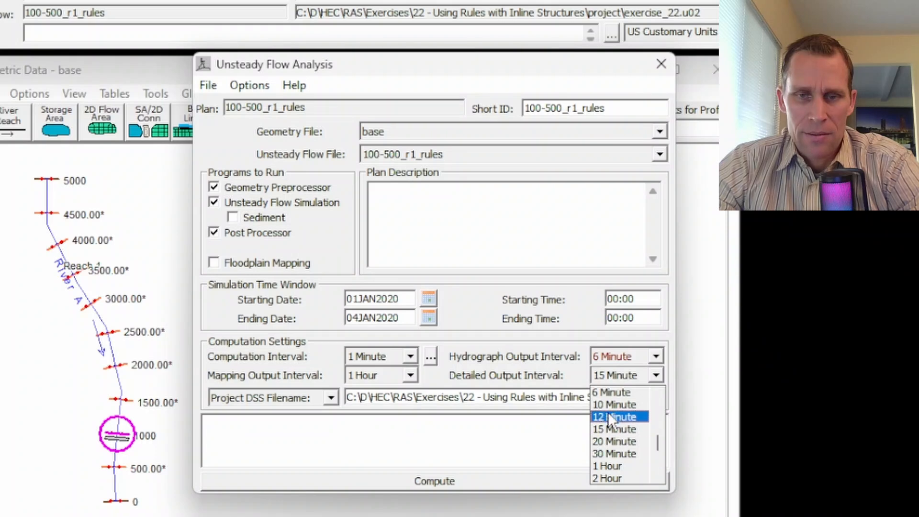
left_click(609, 406)
left_click(211, 86)
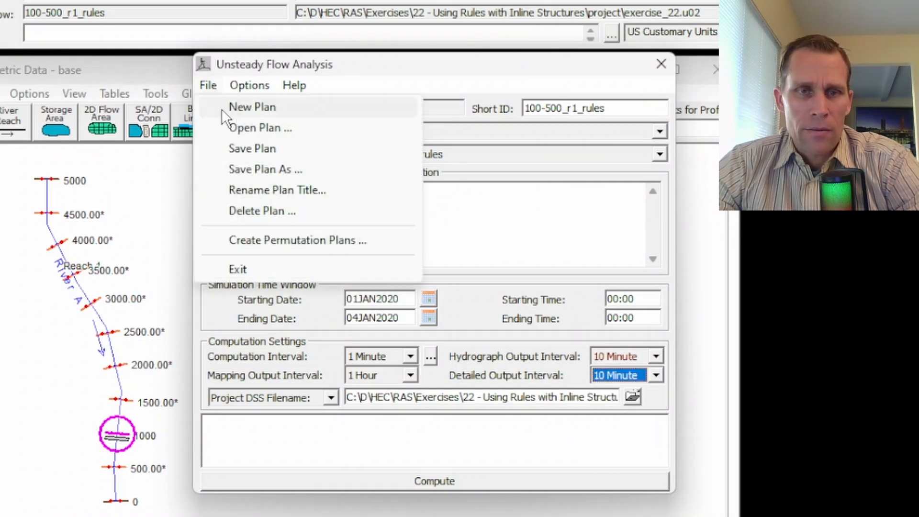
left_click(242, 149)
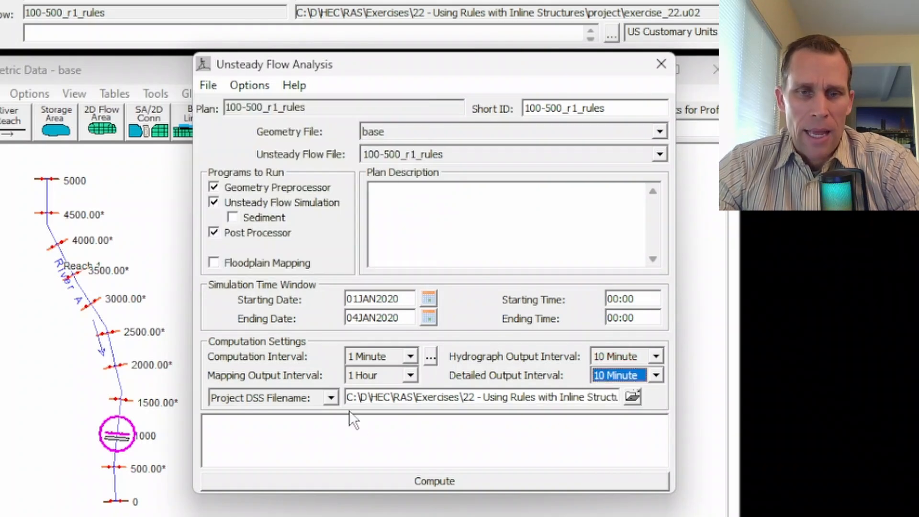
- Run the unsteady flow computation for the 100-500_r1_rules plan and close the finished computations window
left_click(434, 482)
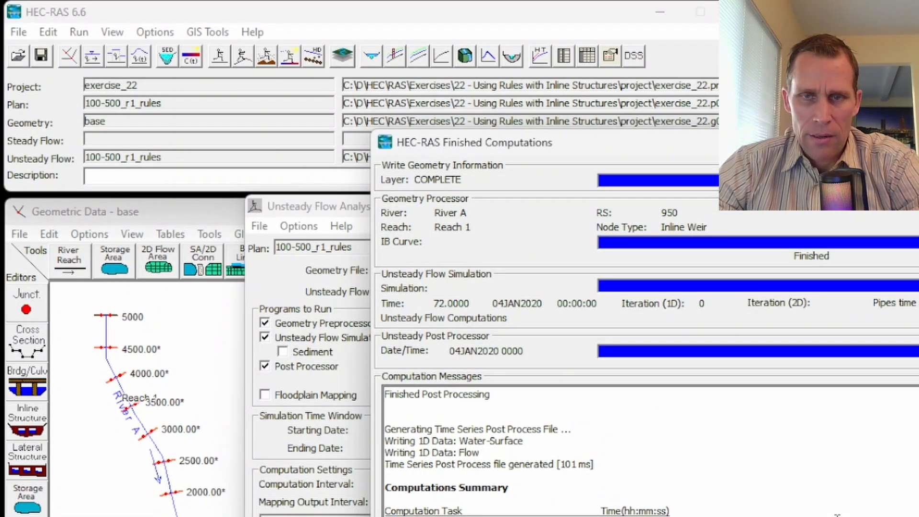
key("Return")
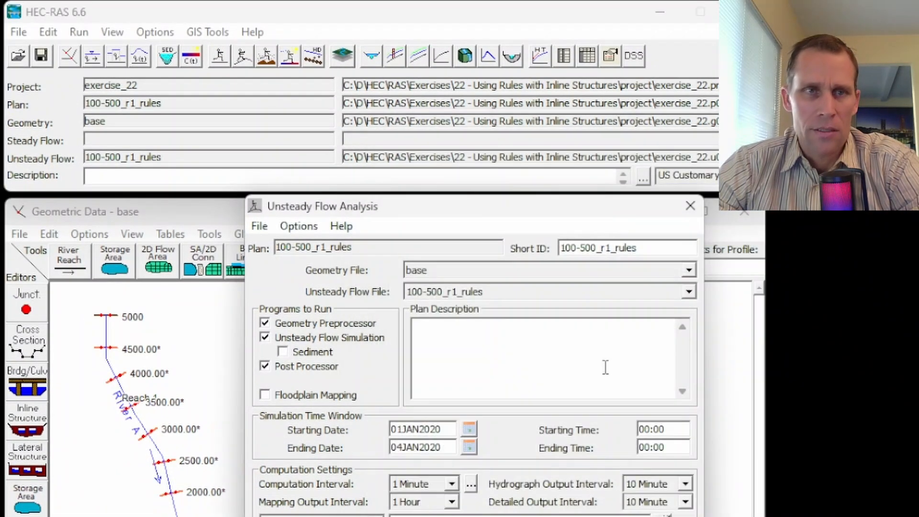
- Plot the cross section at river station 1000 and animate its water surface through the whole simulation
left_click(112, 32)
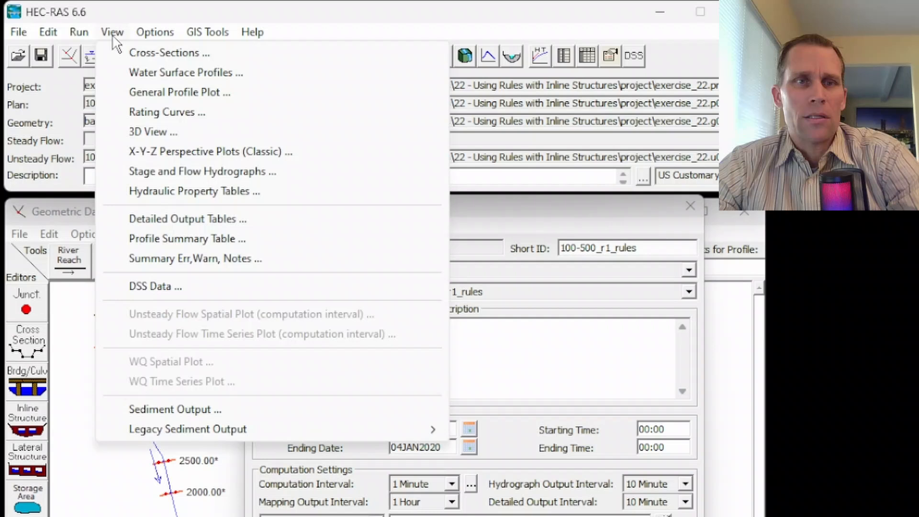
left_click(134, 53)
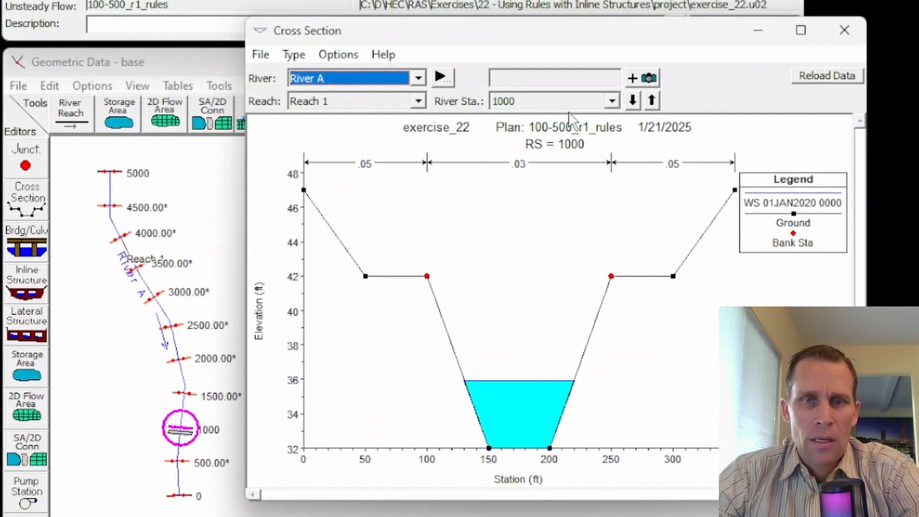
left_click(641, 148)
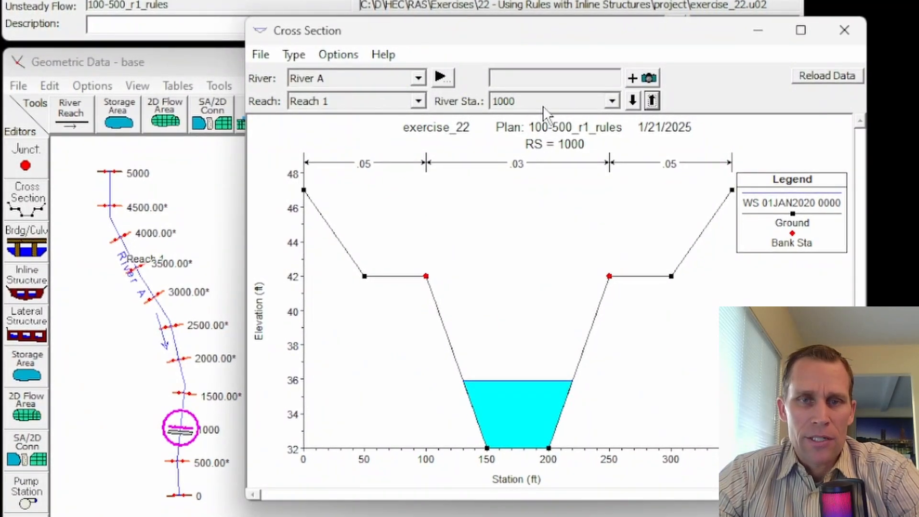
left_click(339, 54)
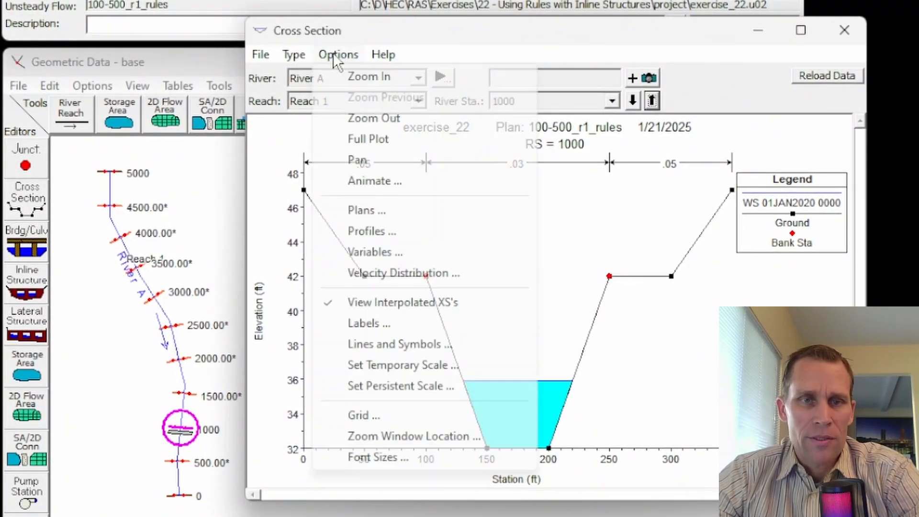
left_click(376, 181)
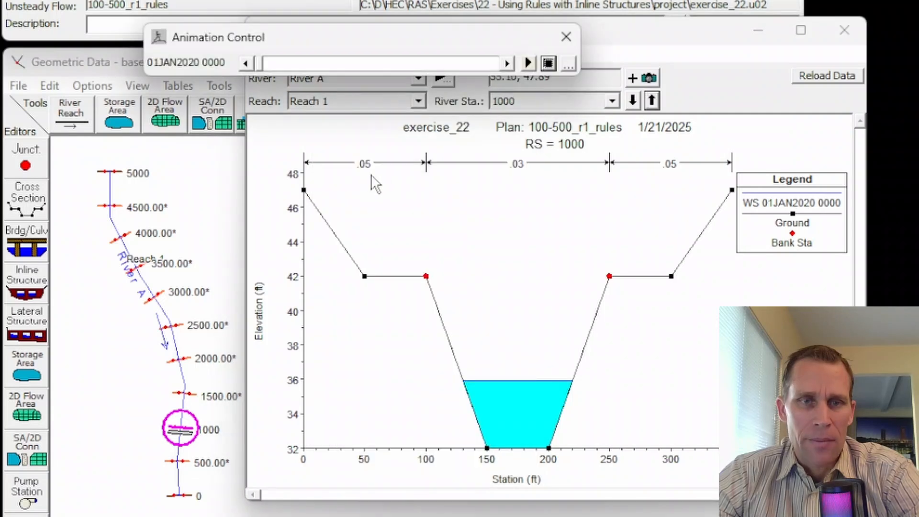
left_click(568, 65)
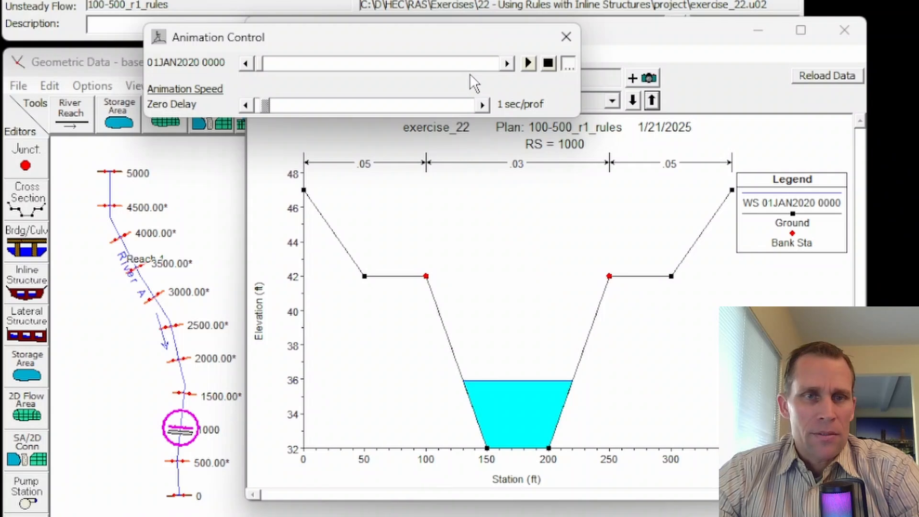
left_click(529, 64)
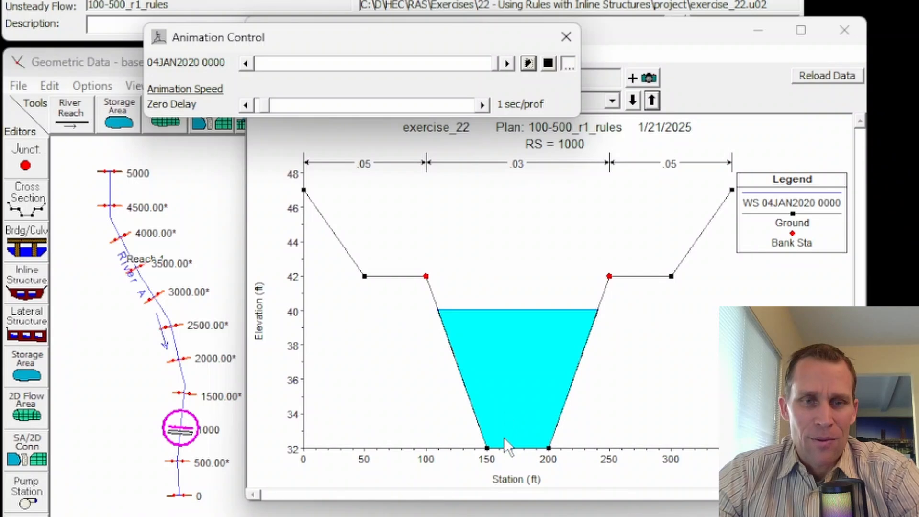
left_click(566, 38)
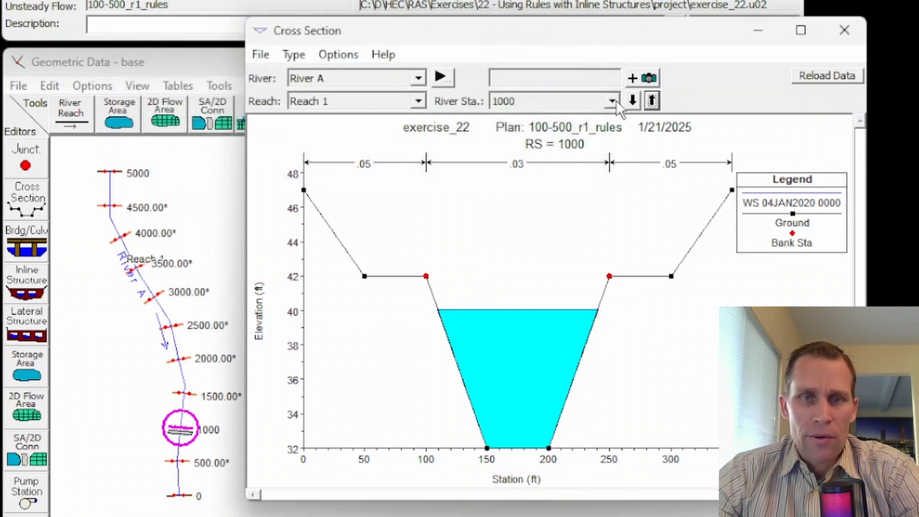
- Switch the cross section plot to river station 500.00* and animate its water surface through the simulation
left_click(612, 101)
left_click(537, 193)
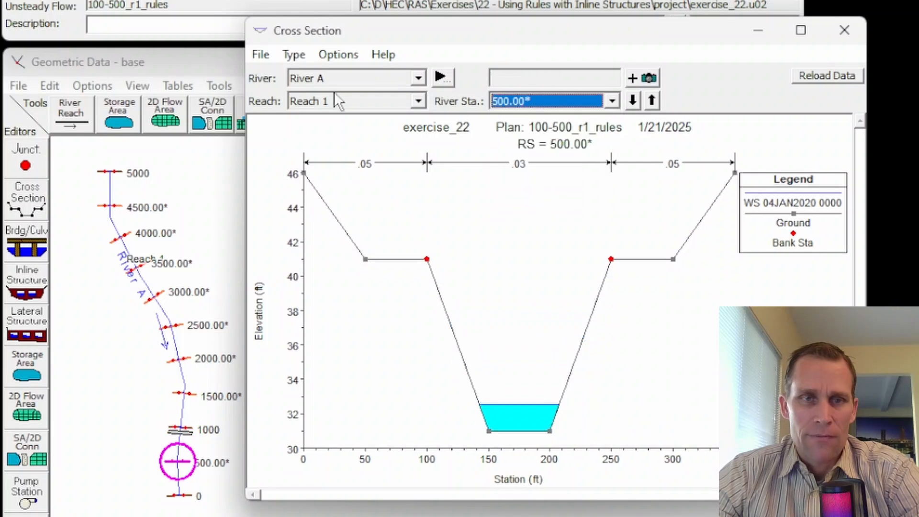
left_click(331, 58)
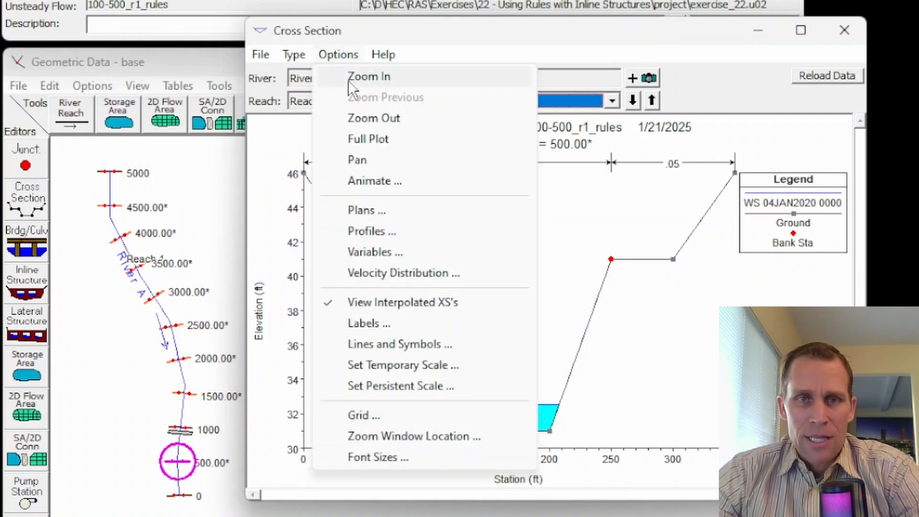
left_click(375, 181)
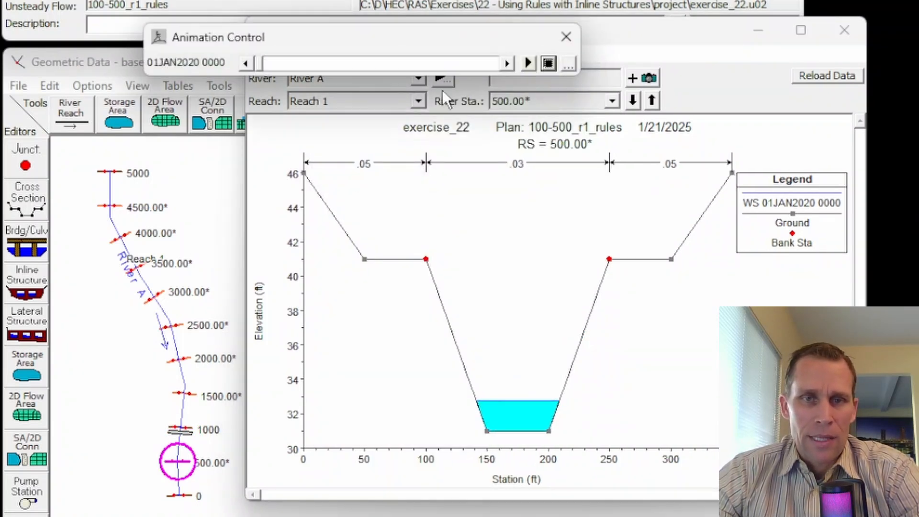
left_click(528, 63)
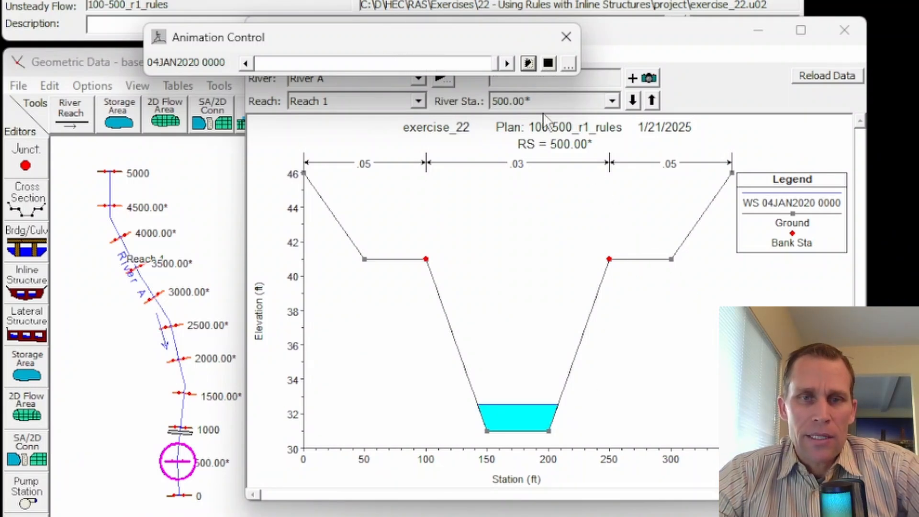
left_click(570, 36)
left_click(340, 56)
left_click(425, 28)
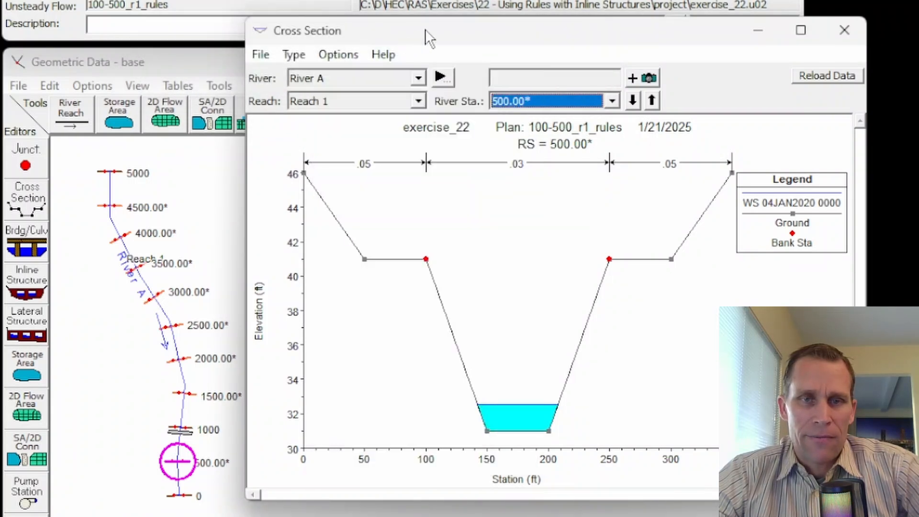
- Animate the gate and water surface at the station 950 inline structure, and close the cross section plot
left_click(541, 100)
left_click(521, 180)
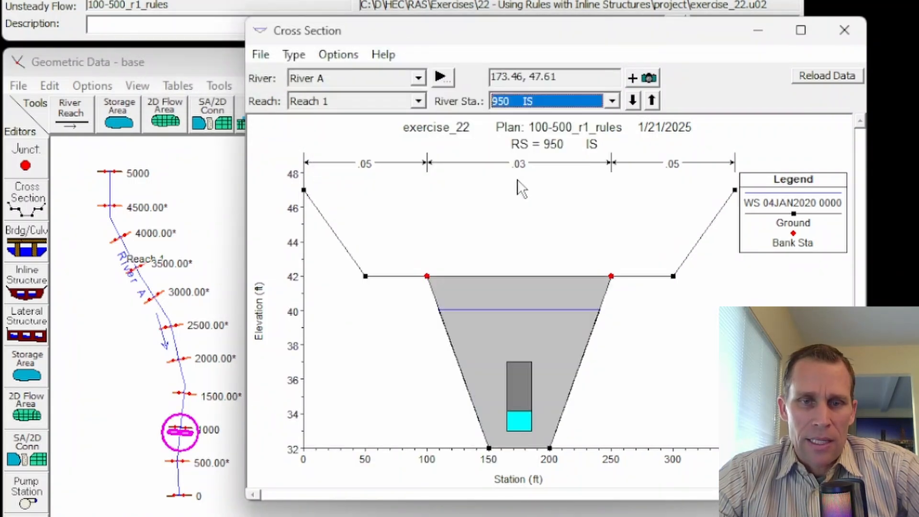
left_click(341, 56)
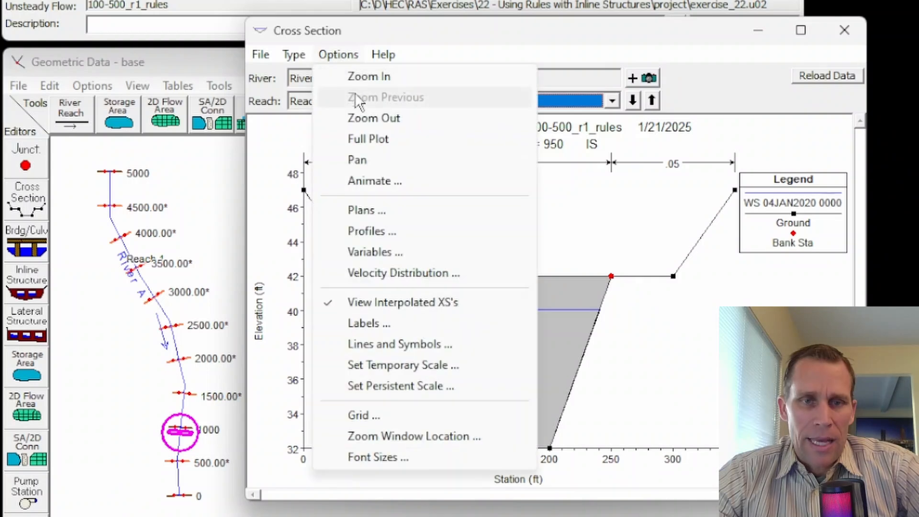
left_click(373, 173)
left_click(529, 63)
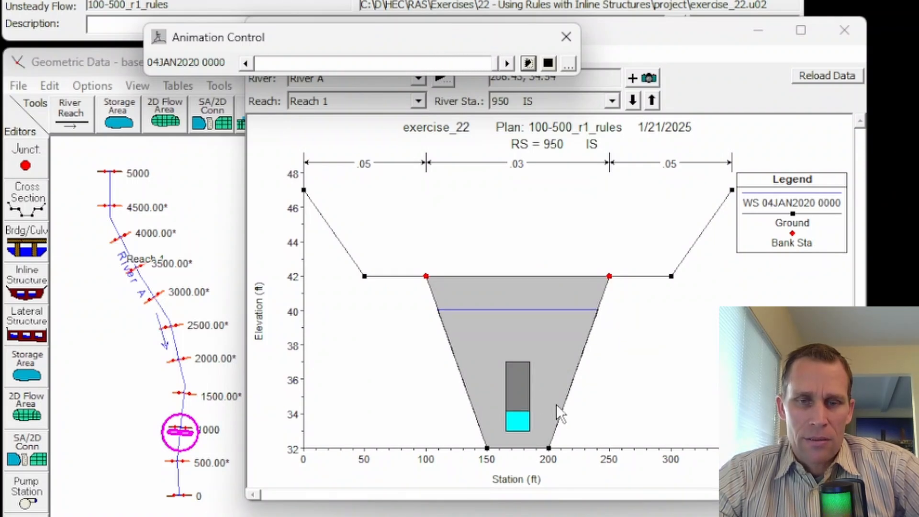
left_click(567, 37)
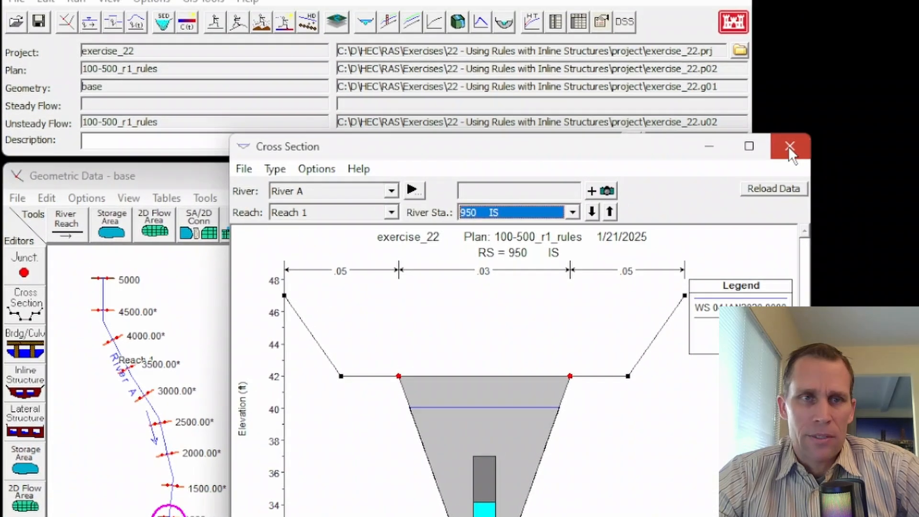
left_click(845, 30)
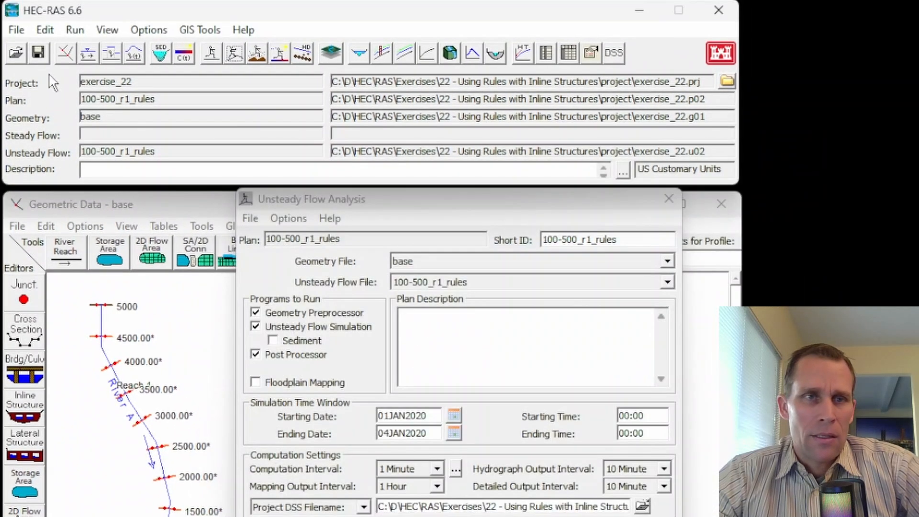
- Open the profile summary table and switch it to the standard Inline Structure table
left_click(106, 30)
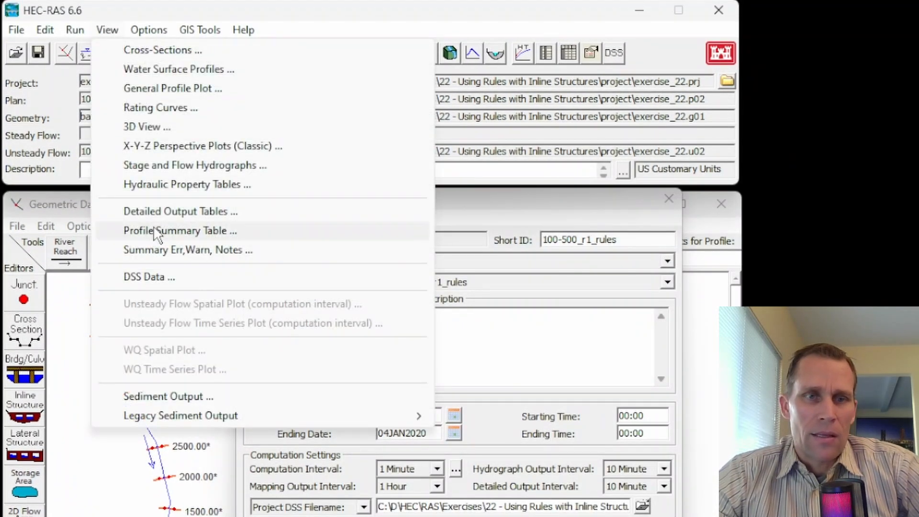
left_click(158, 231)
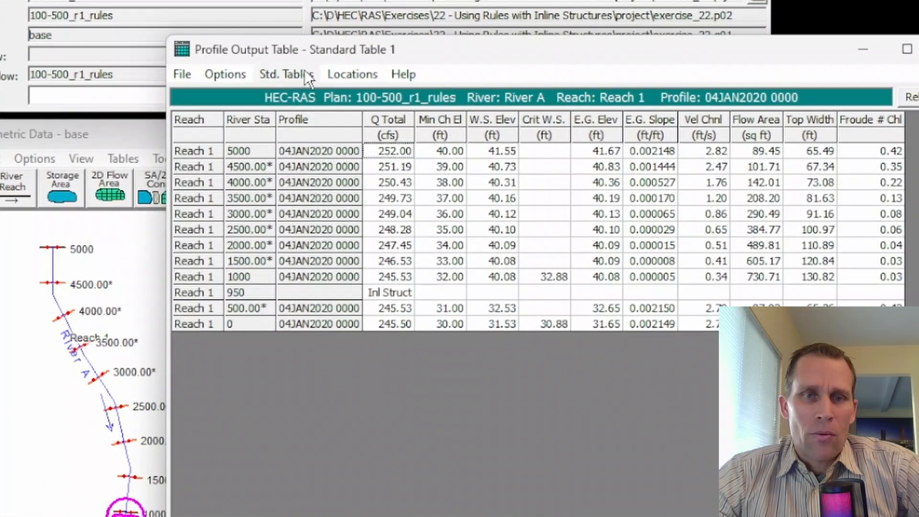
left_click(334, 179)
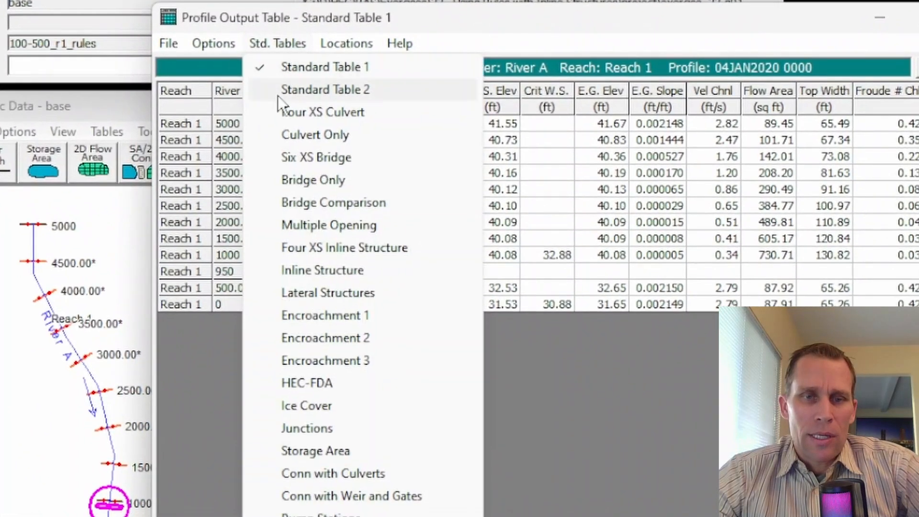
left_click(316, 271)
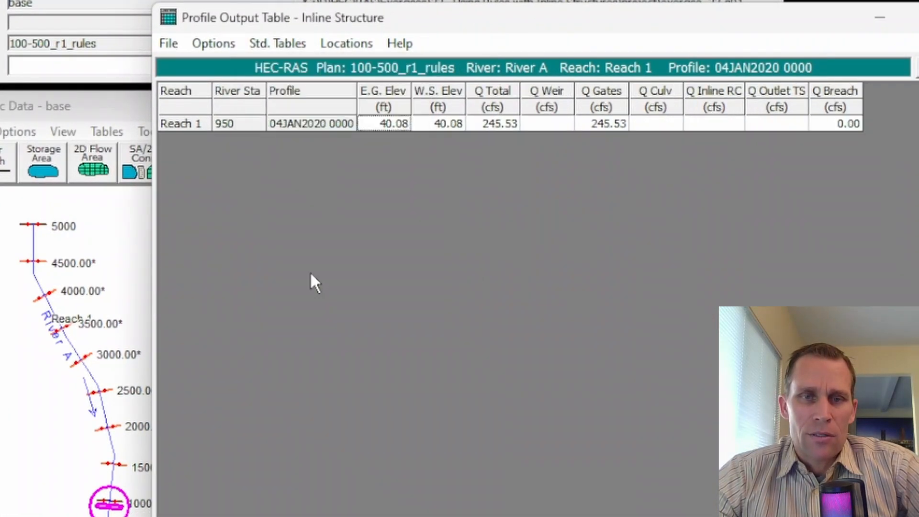
- Include every time-step profile in the Inline Structure table, leaving out Max WS
left_click(213, 44)
left_click(236, 91)
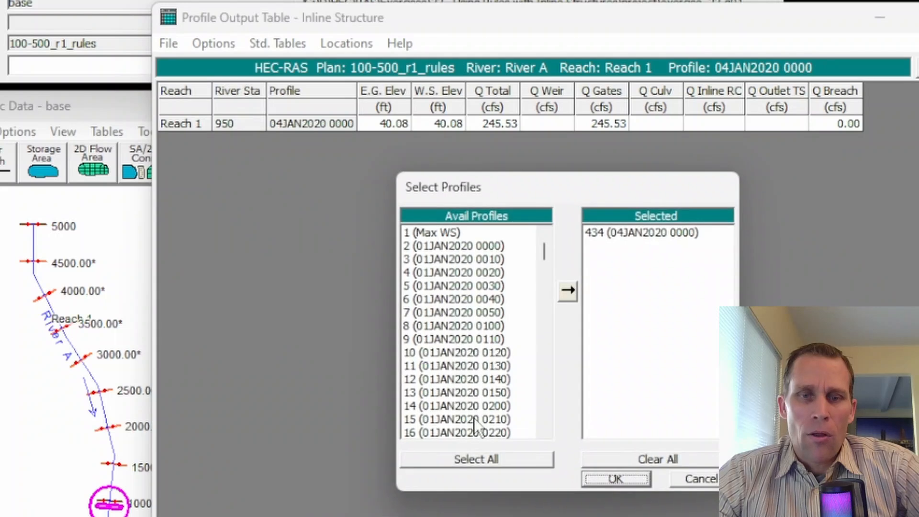
left_click(484, 458)
double_click(609, 233)
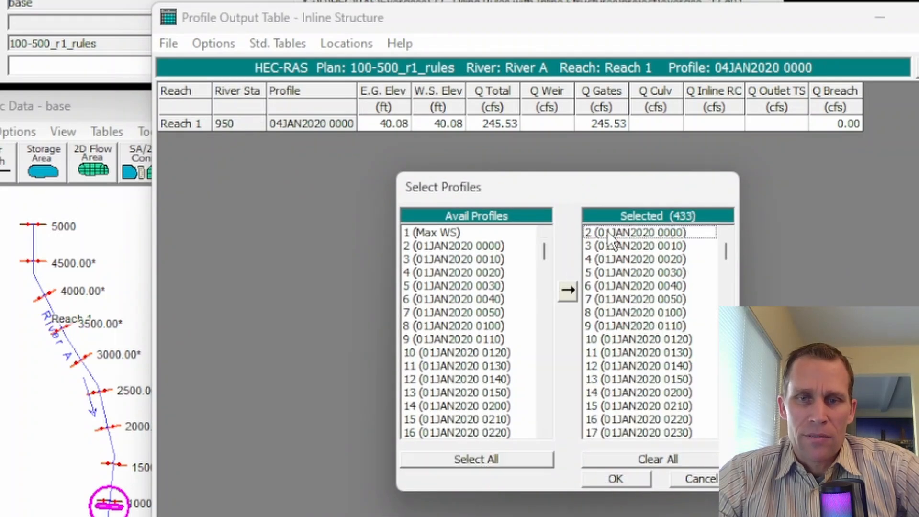
left_click(616, 480)
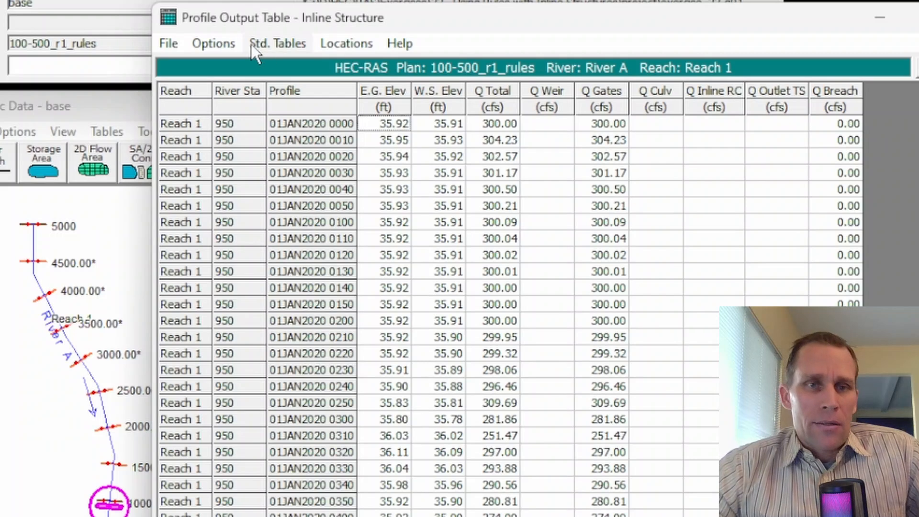
- Delete all columns following Q Total, from Q Weir through Q Breach, in the table's column definition
left_click(214, 43)
left_click(267, 291)
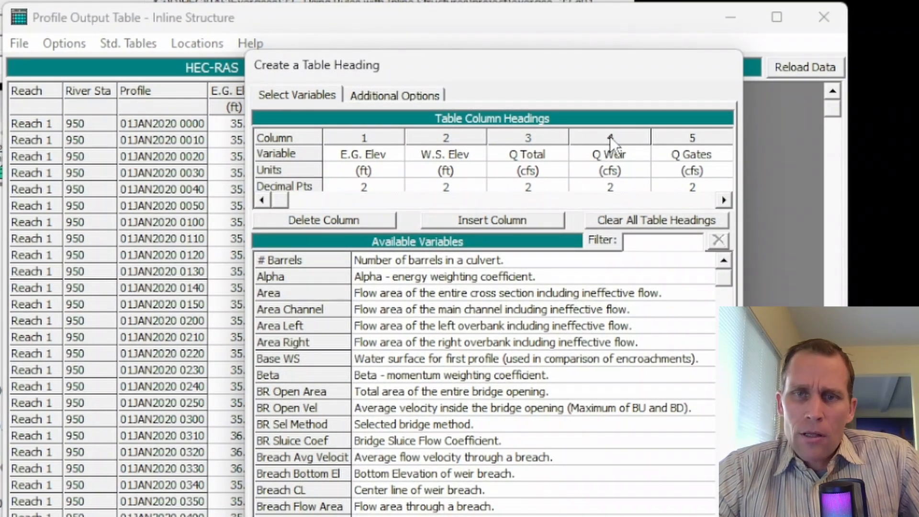
left_click(610, 137)
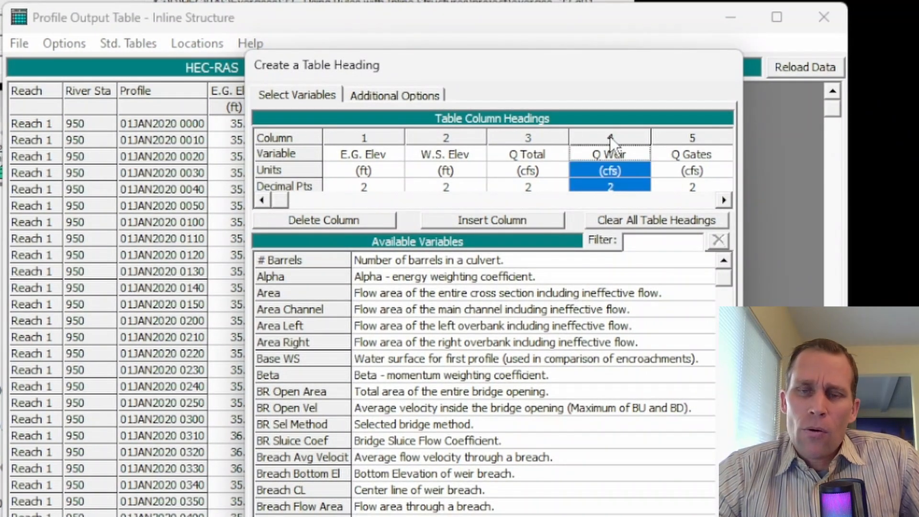
left_click(340, 223)
left_click(343, 224)
left_click(343, 224)
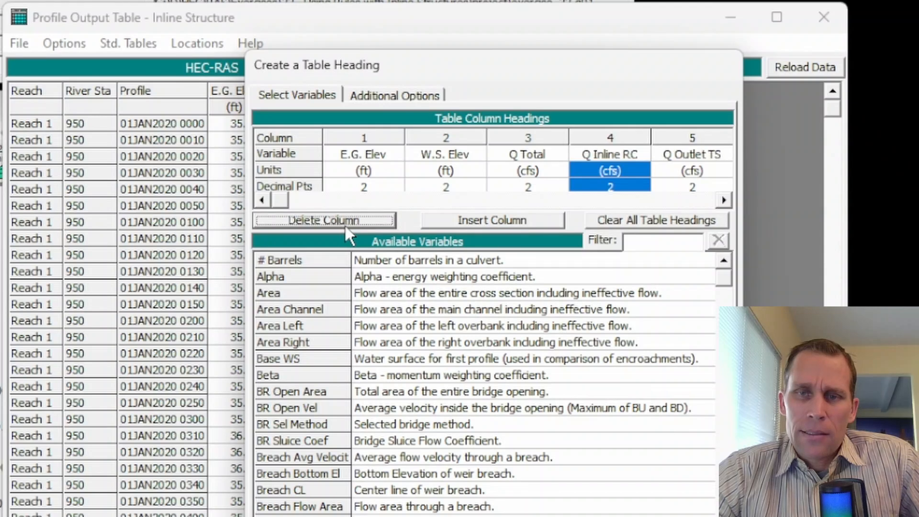
left_click(344, 224)
left_click(344, 224)
left_click(343, 224)
- Filter the variables by "gate", add Gate Open Ht as the fourth table column, and review its values over the first profiles
left_click(599, 153)
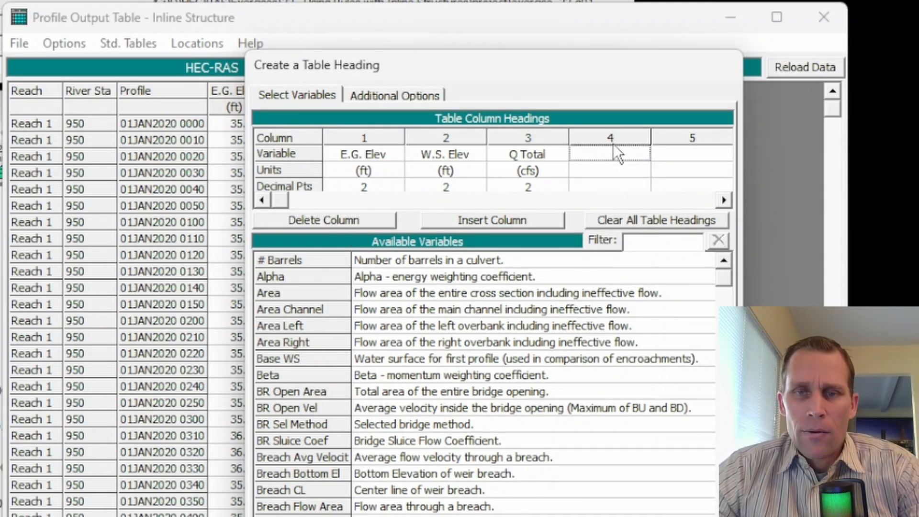
left_click(646, 243)
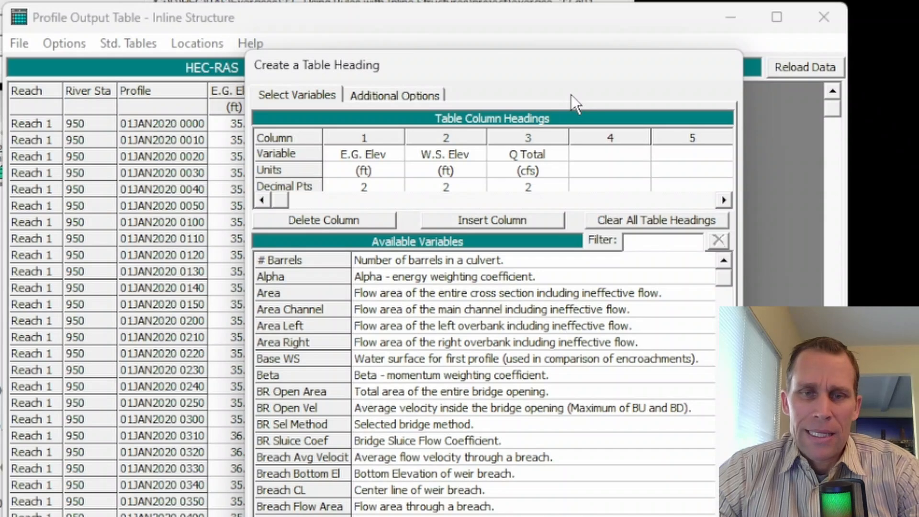
type("gate")
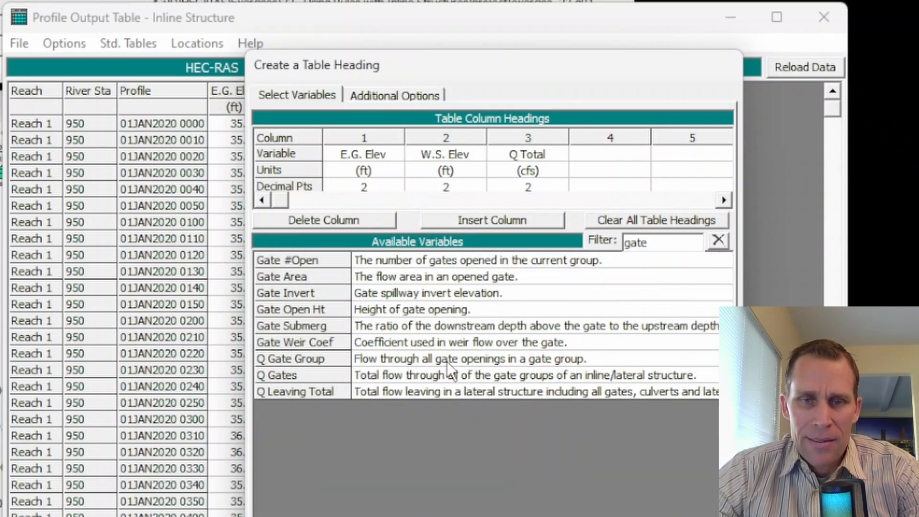
left_click(401, 310)
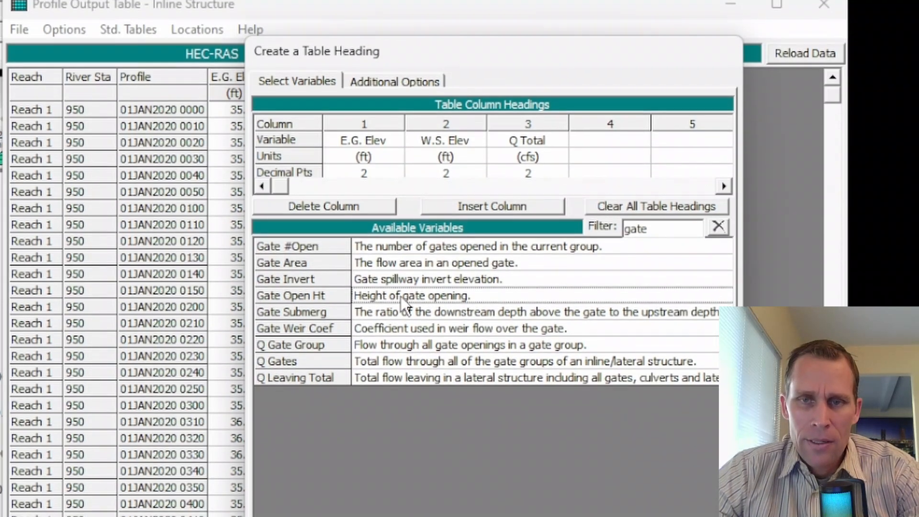
double_click(401, 310)
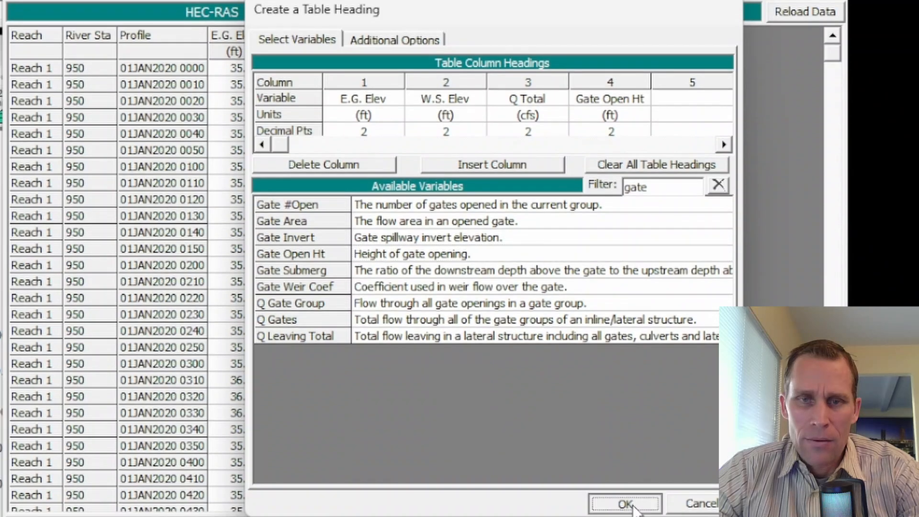
left_click(625, 503)
left_click_drag(411, 69, 415, 292)
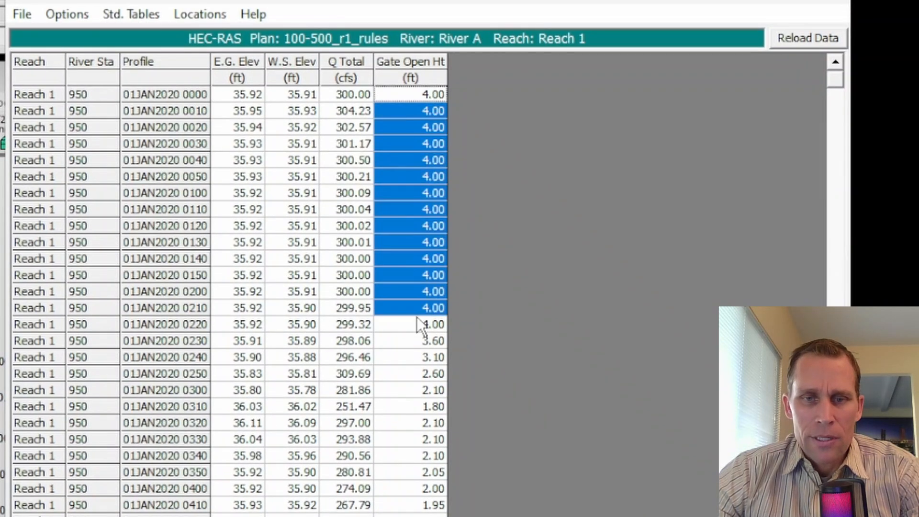
- Examine the Gate Open Ht values against the water surface elevations through the 01JAN2020 profiles
scroll(414, 318, "down", 5)
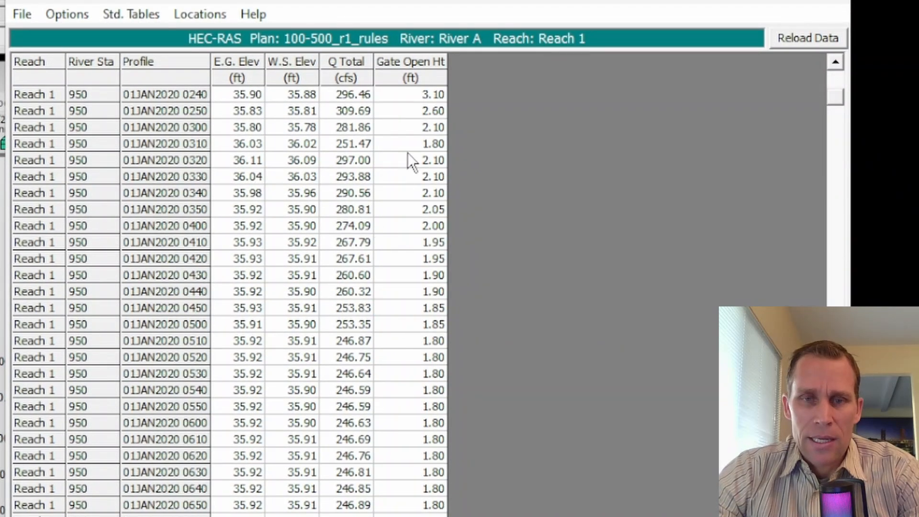
left_click_drag(407, 153, 406, 396)
scroll(406, 388, "down", 3)
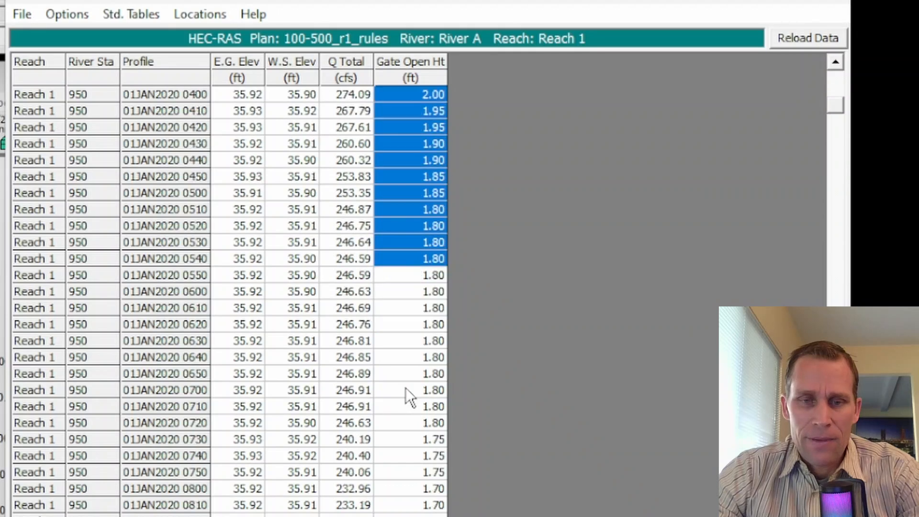
scroll(406, 388, "down", 2)
left_click(402, 262)
scroll(417, 427, "down", 7)
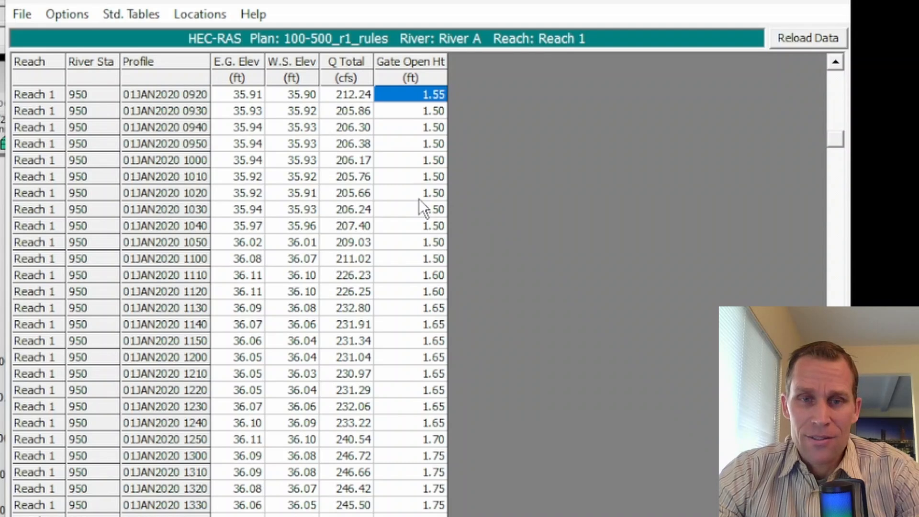
left_click_drag(418, 182, 407, 354)
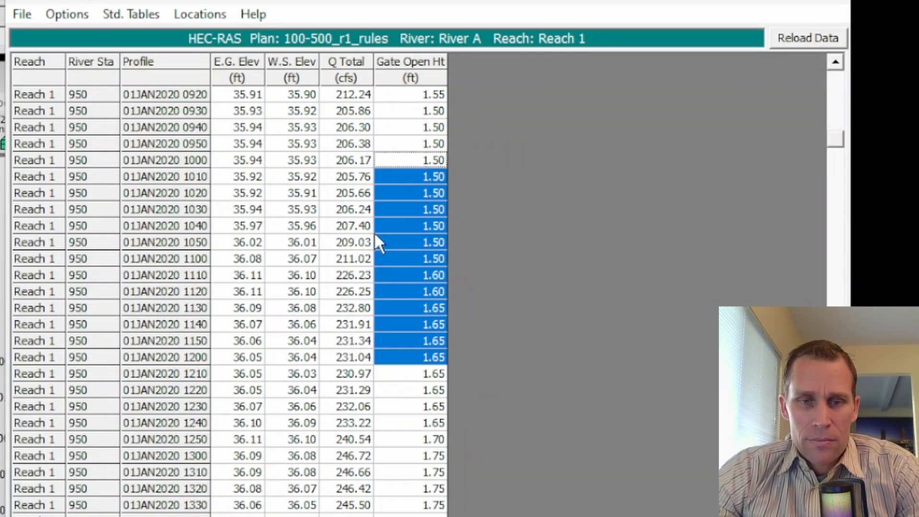
scroll(369, 259, "down", 5)
scroll(366, 252, "down", 20)
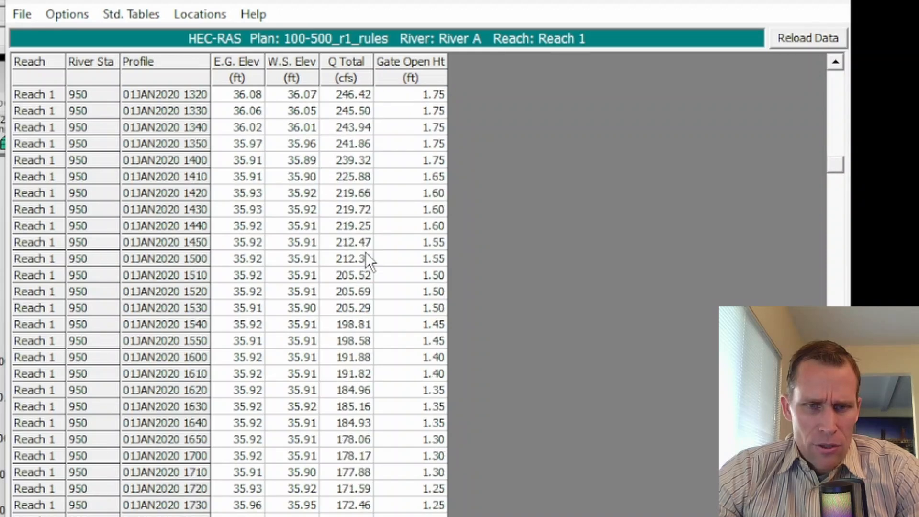
scroll(364, 252, "down", 13)
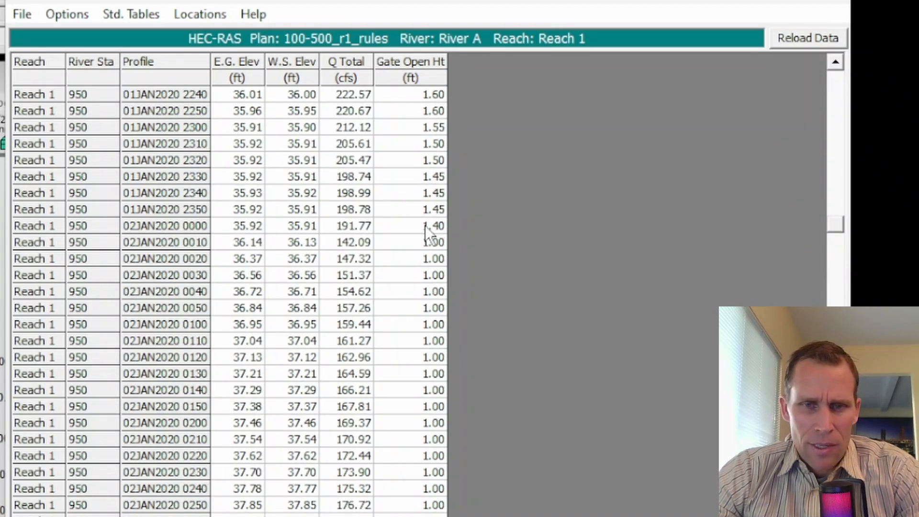
- Compare the Gate Open Ht and W.S. Elev values for the early 02JAN2020 profiles, from 0010 to 0330
left_click_drag(415, 242, 412, 467)
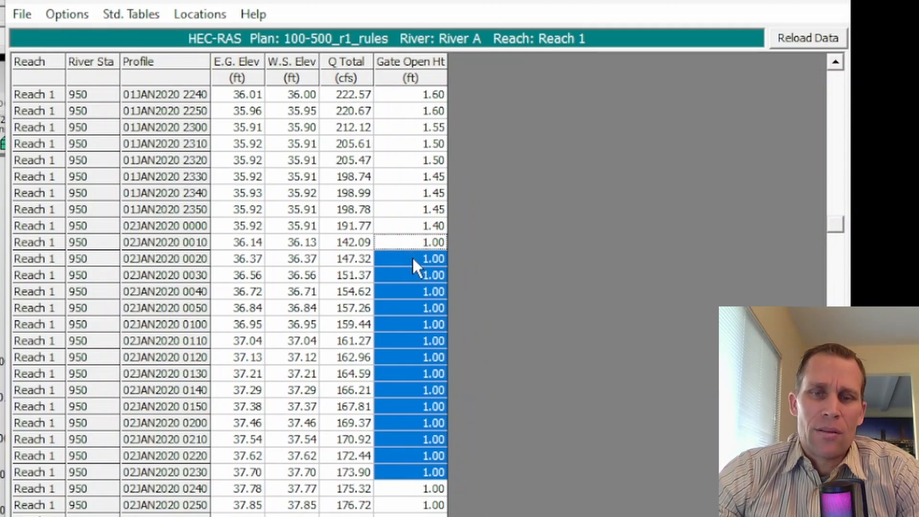
scroll(397, 419, "down", 4)
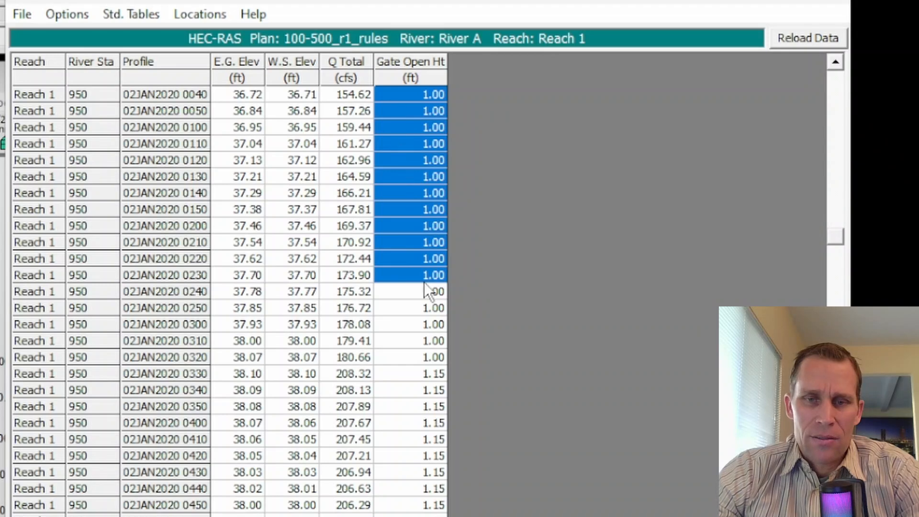
left_click_drag(420, 324, 410, 369)
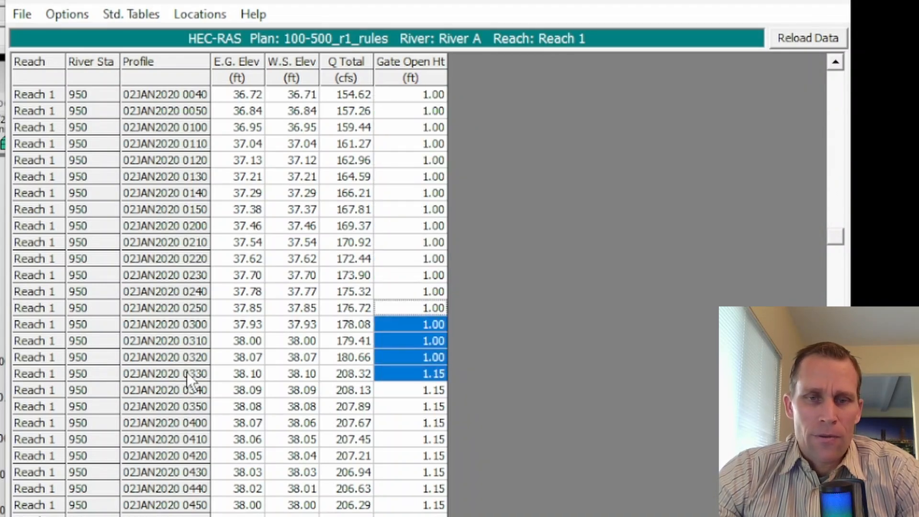
scroll(187, 373, "up", 2)
left_click_drag(411, 107, 398, 429)
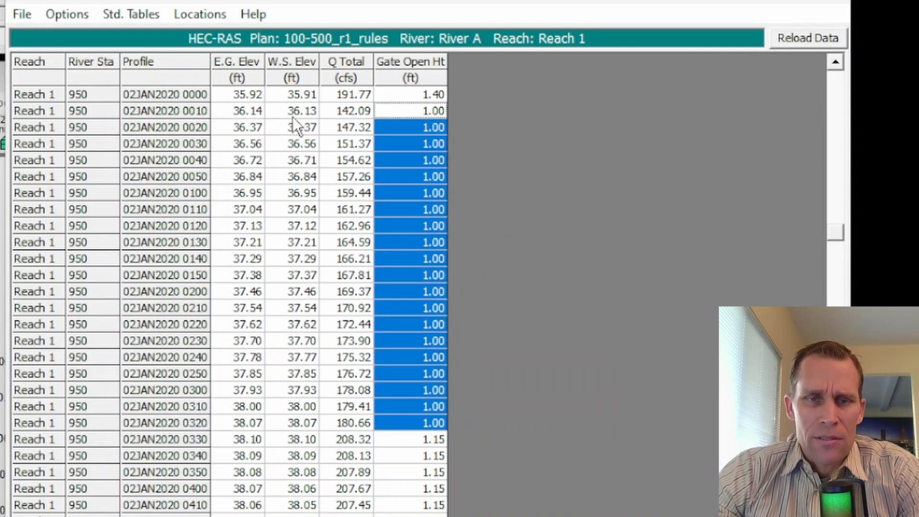
left_click_drag(292, 117, 292, 438)
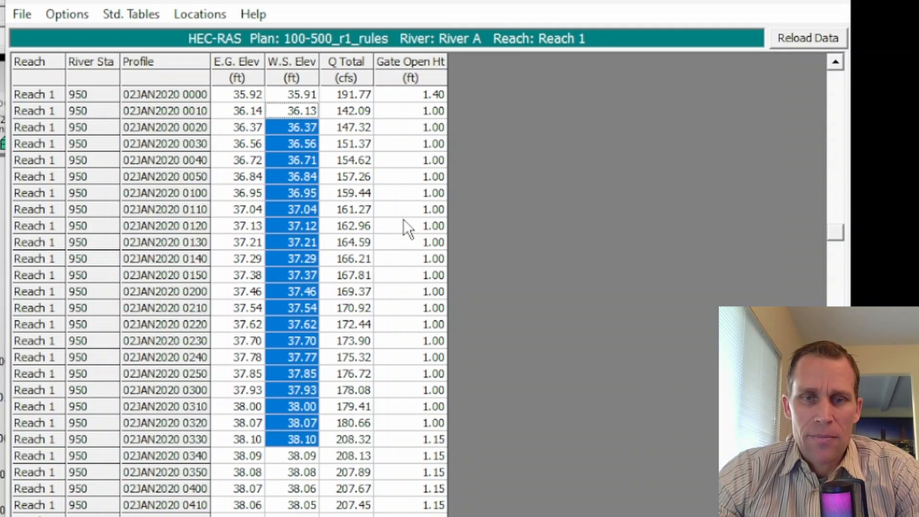
- Examine the gate openings from late 02JAN2020 into early 03JAN2020, and close the profile output table and the Unsteady Flow Analysis window
scroll(406, 257, "down", 20)
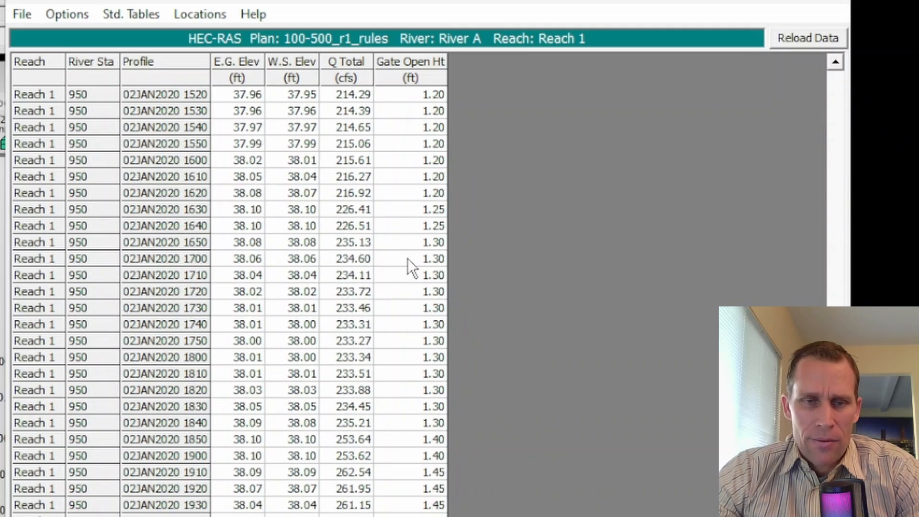
scroll(407, 258, "down", 15)
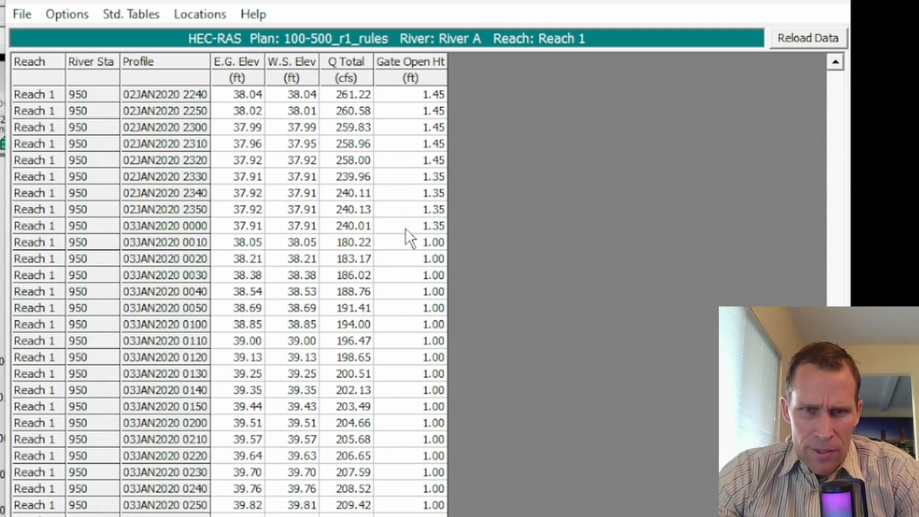
left_click_drag(413, 239, 385, 422)
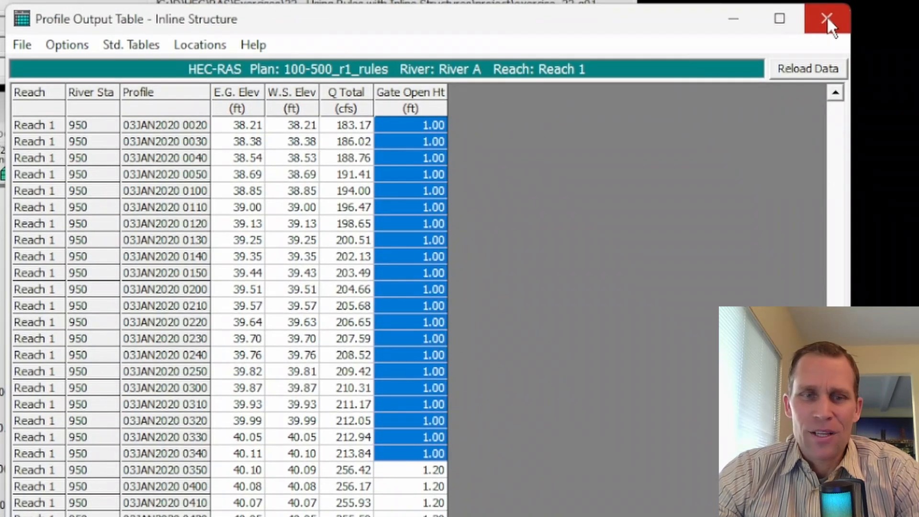
left_click(826, 16)
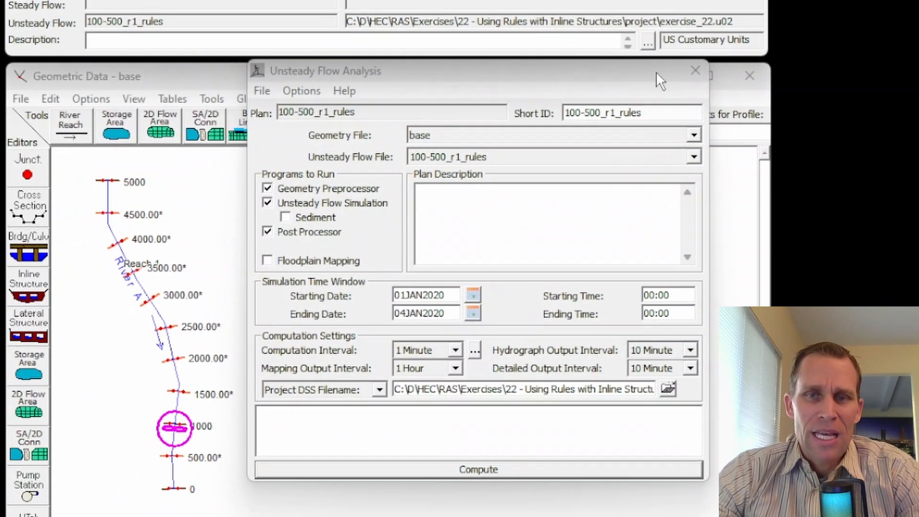
left_click(695, 71)
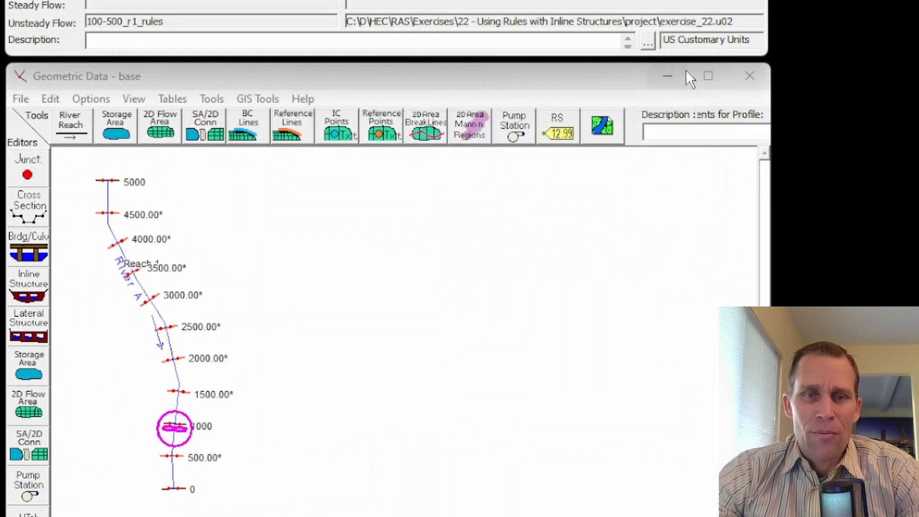